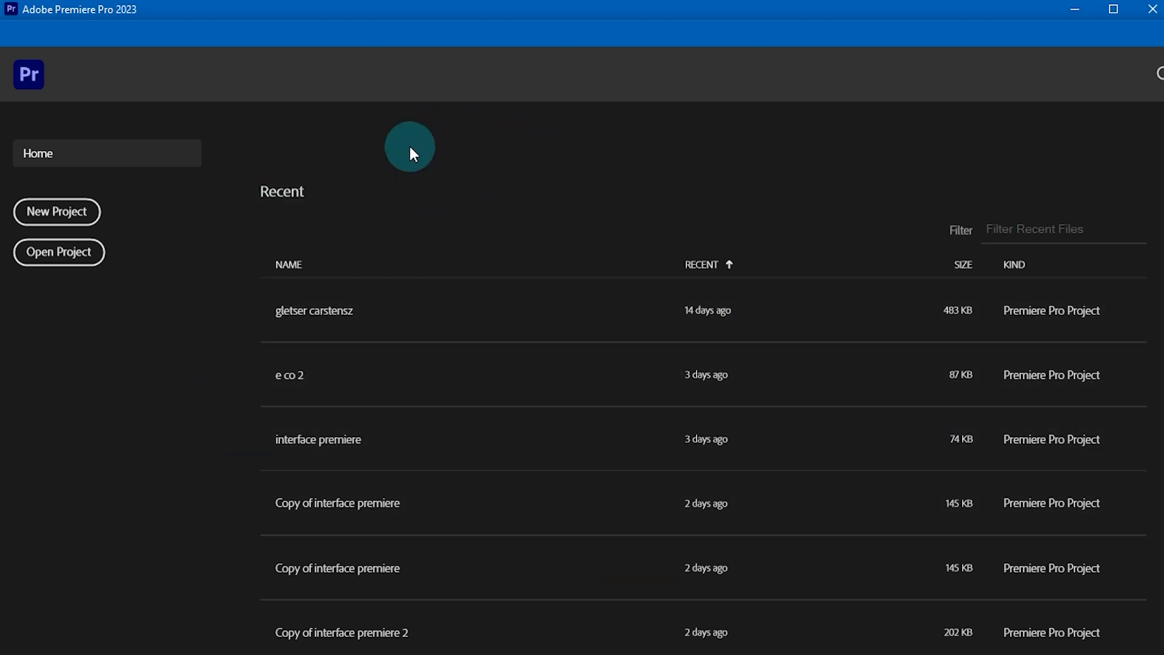
- Start a new project named "projek kita" and set its location to the Interface Premiere Pro folder
left_click(73, 224)
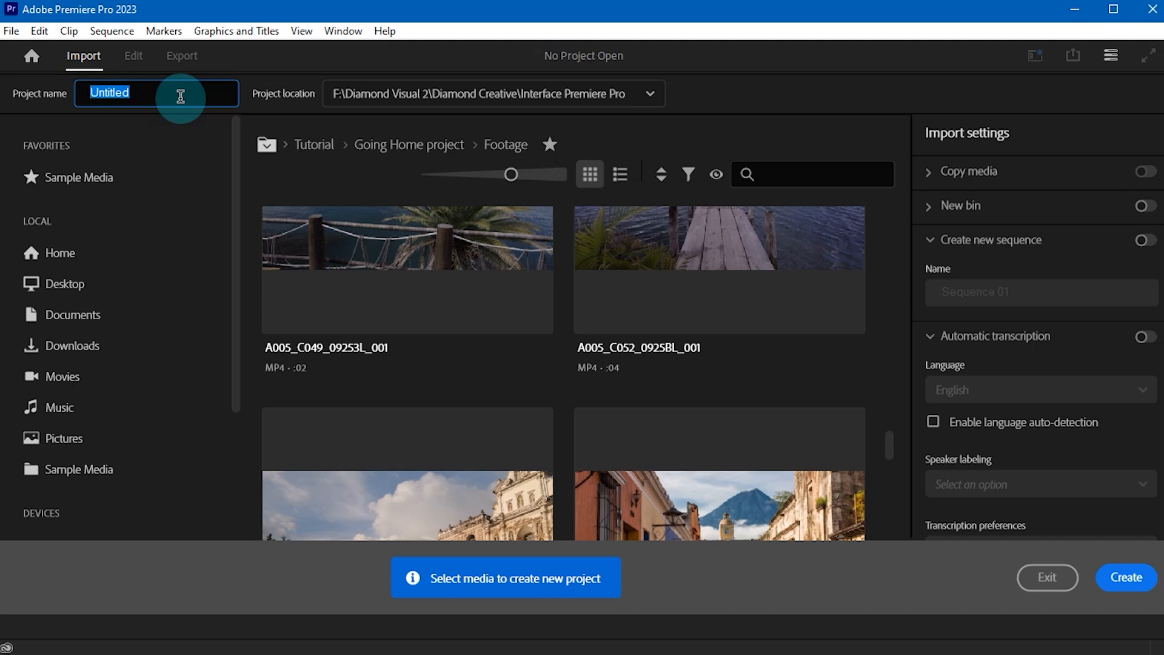
type("projek kita")
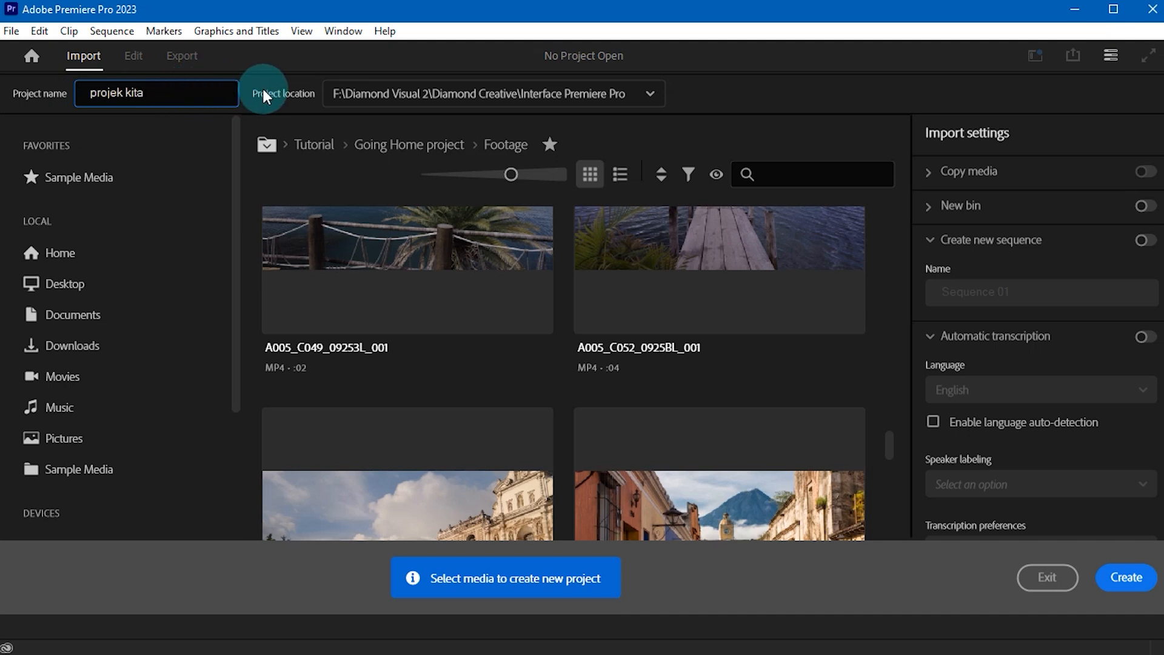
left_click(309, 104)
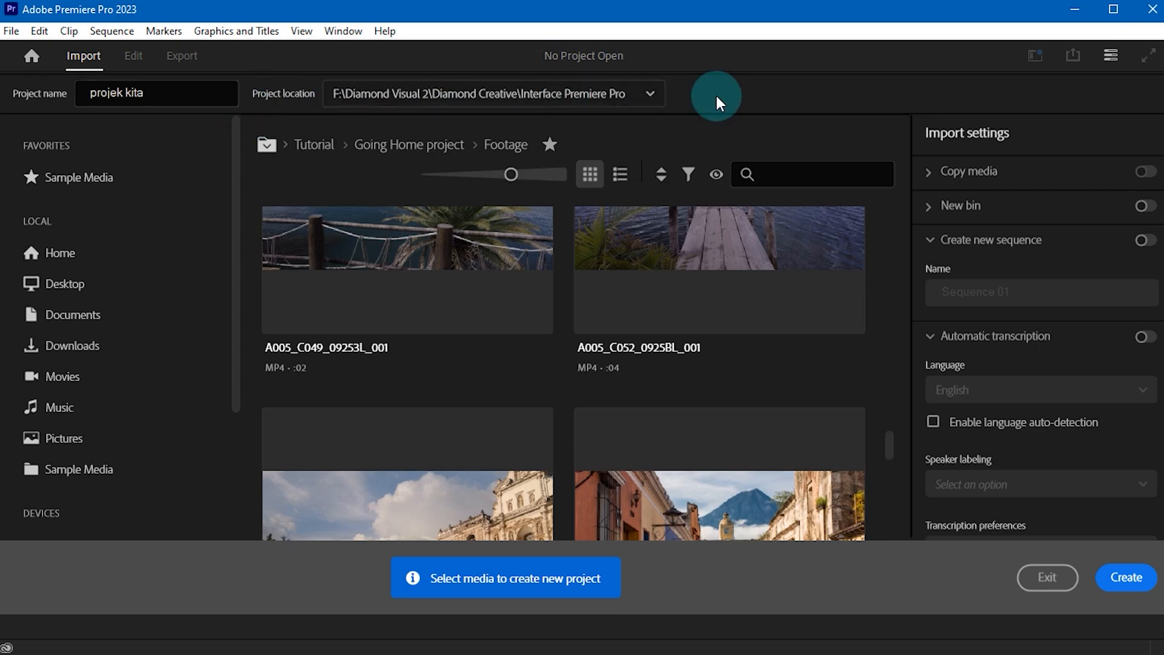
left_click(655, 91)
left_click(405, 253)
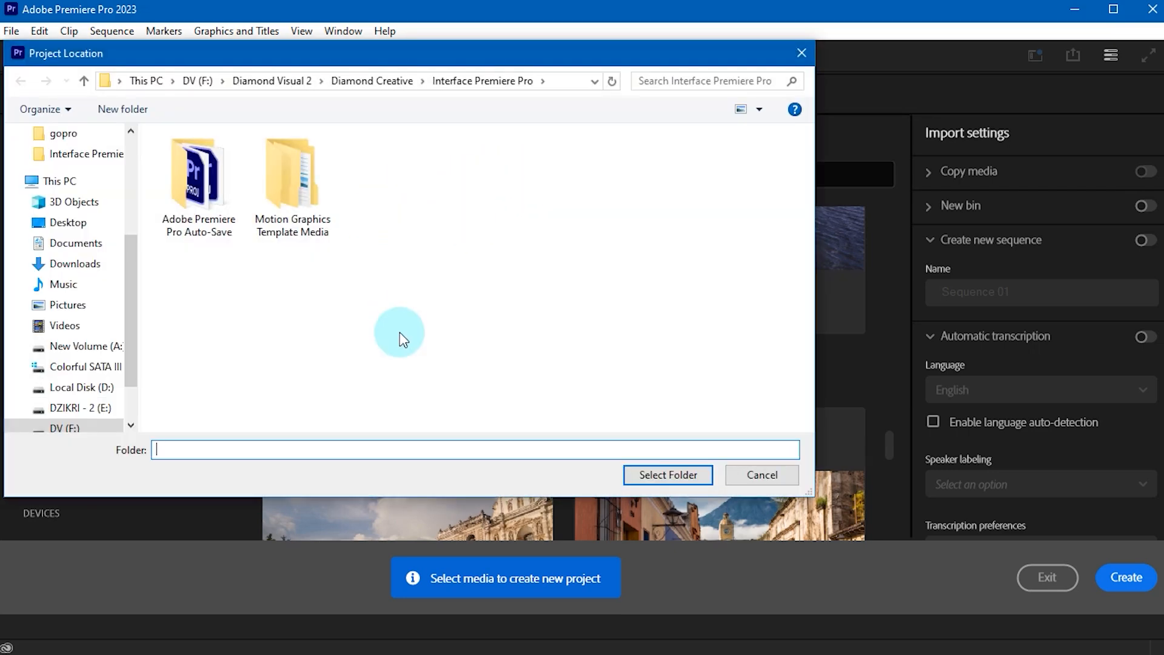
left_click(436, 265)
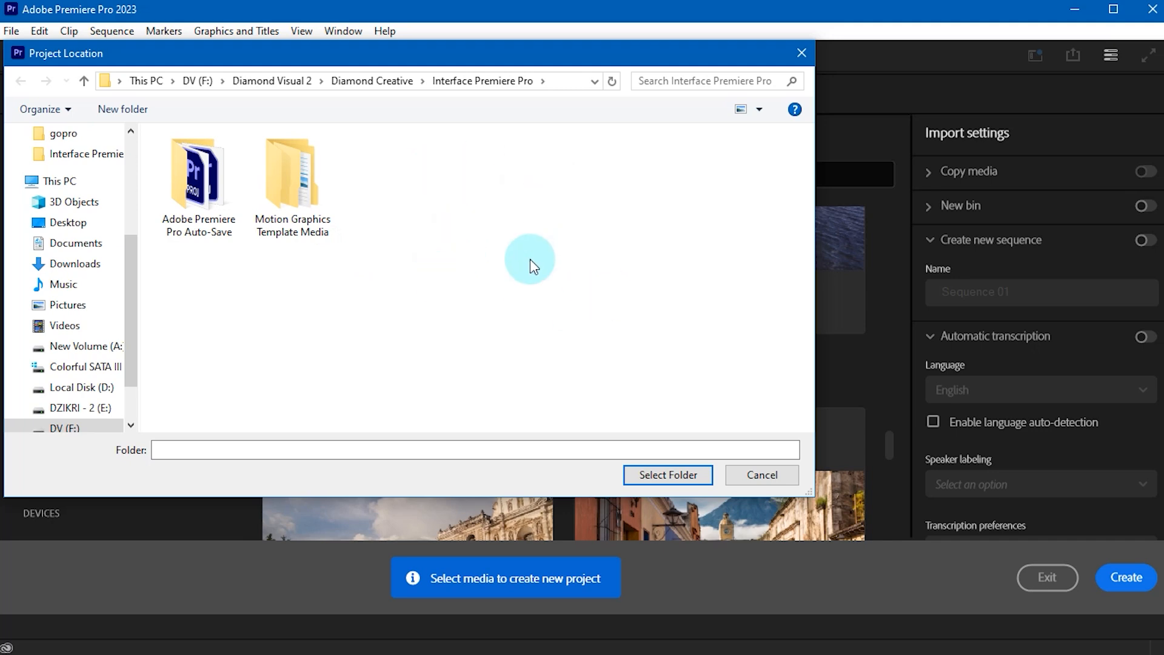
left_click(678, 474)
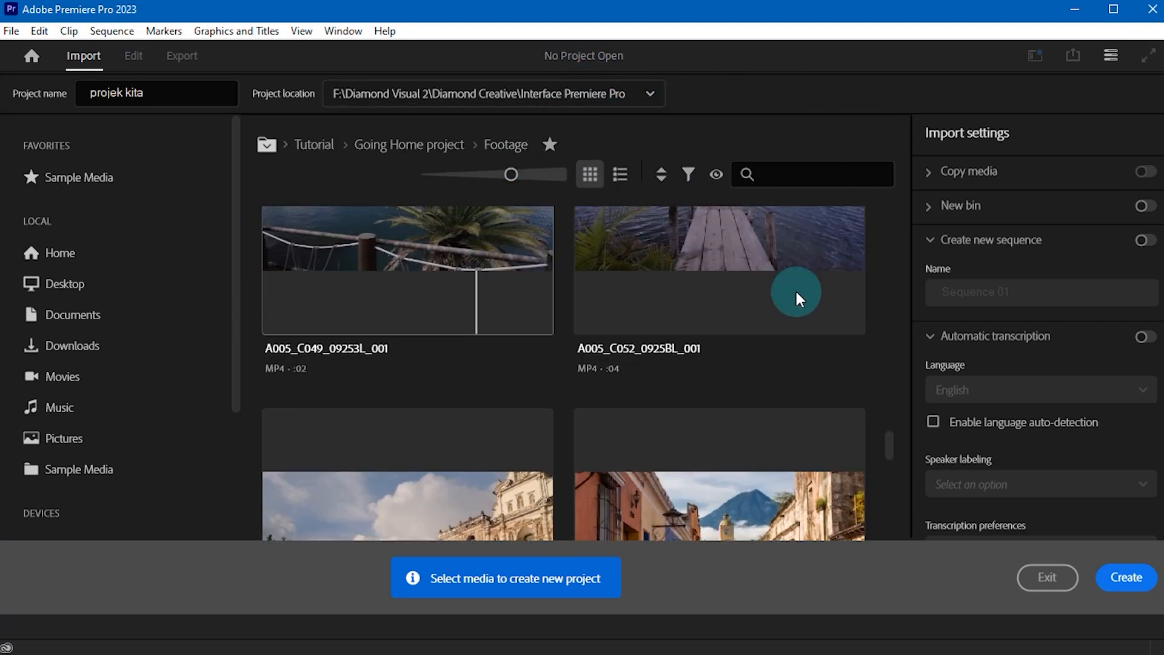
- Select the clips A002_C018_0922BW_001, A002_C009_092221_001 and A002_C018_0922BW_002 from the Footage folder for import
left_click_drag(890, 431, 889, 249)
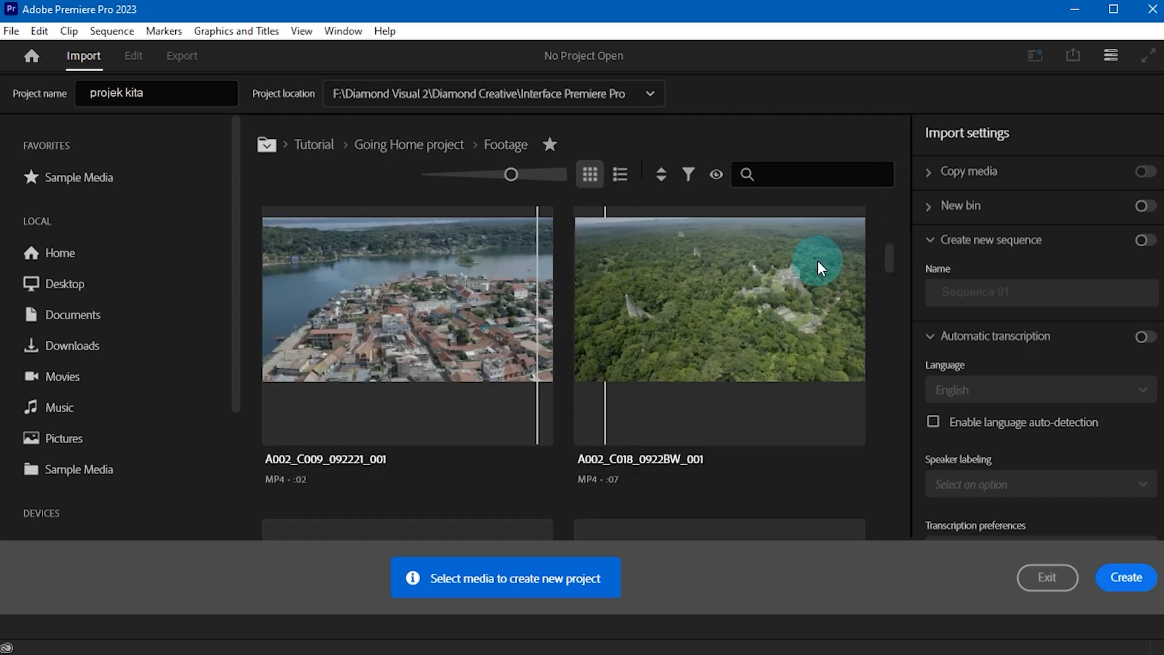
mouse_move(891, 266)
left_mouse_down()
mouse_move(893, 285)
mouse_move(896, 250)
left_mouse_up()
left_click(274, 304)
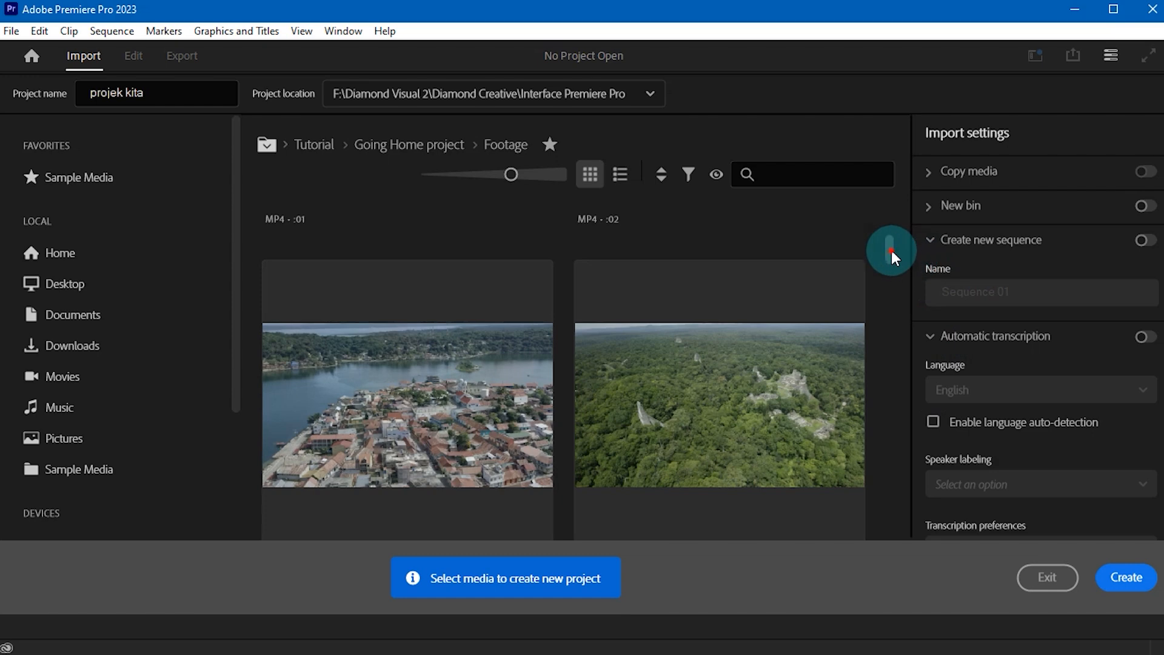
scroll(891, 250, "down", 1)
left_click(606, 259)
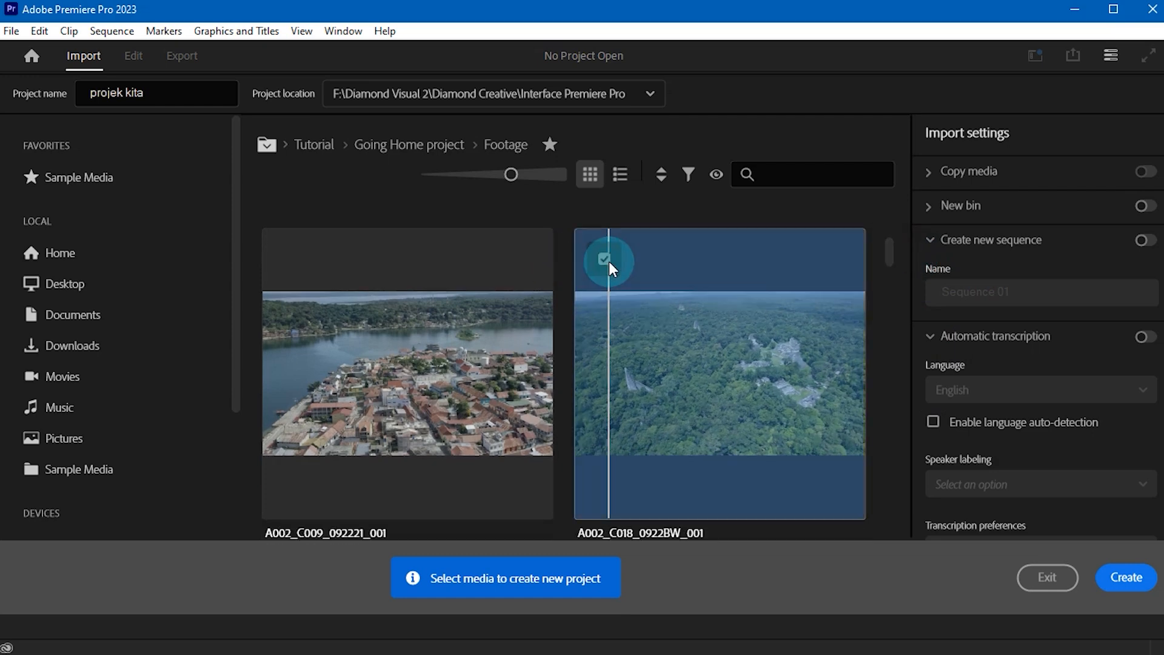
left_click(293, 259)
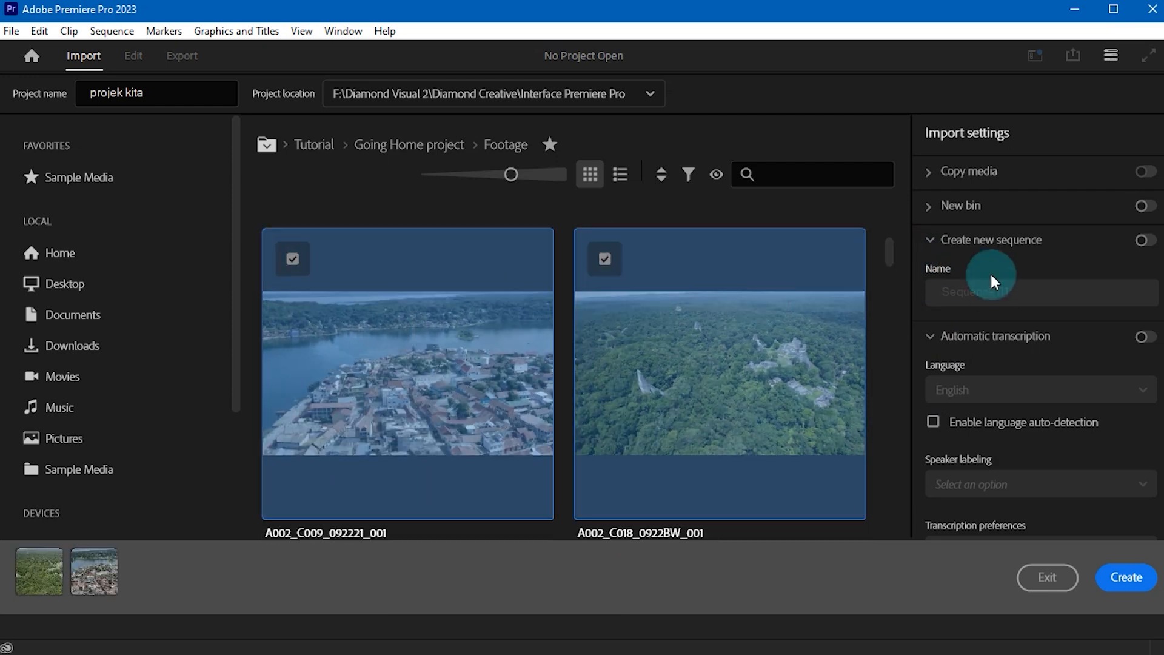
left_click_drag(891, 251, 891, 273)
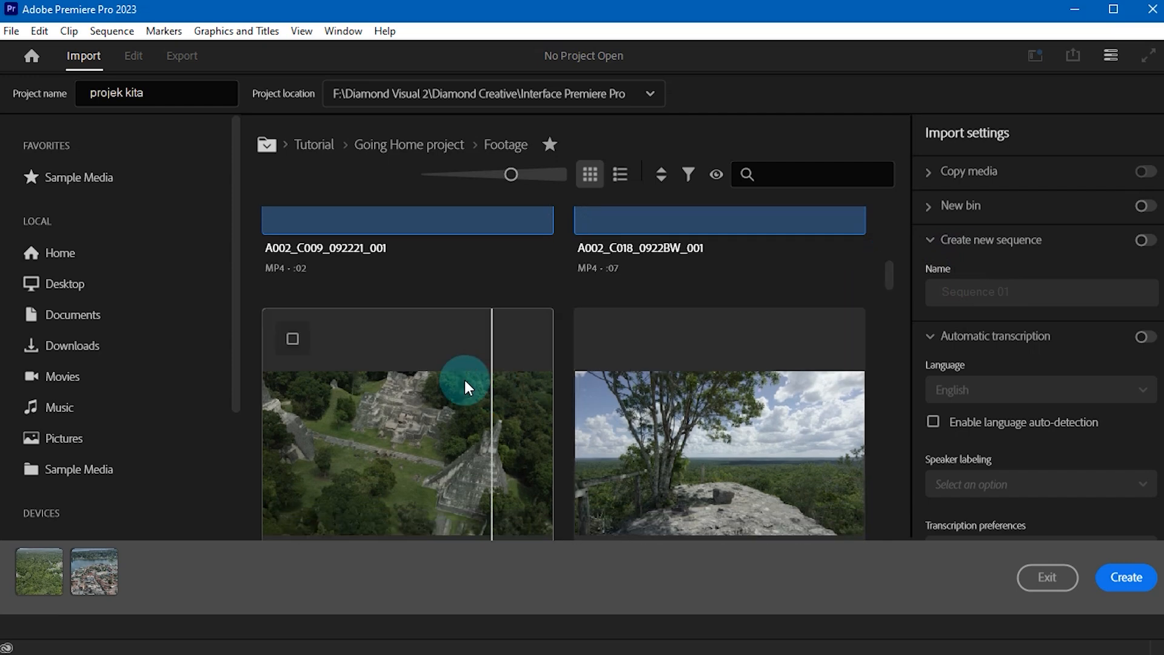
left_click(428, 369)
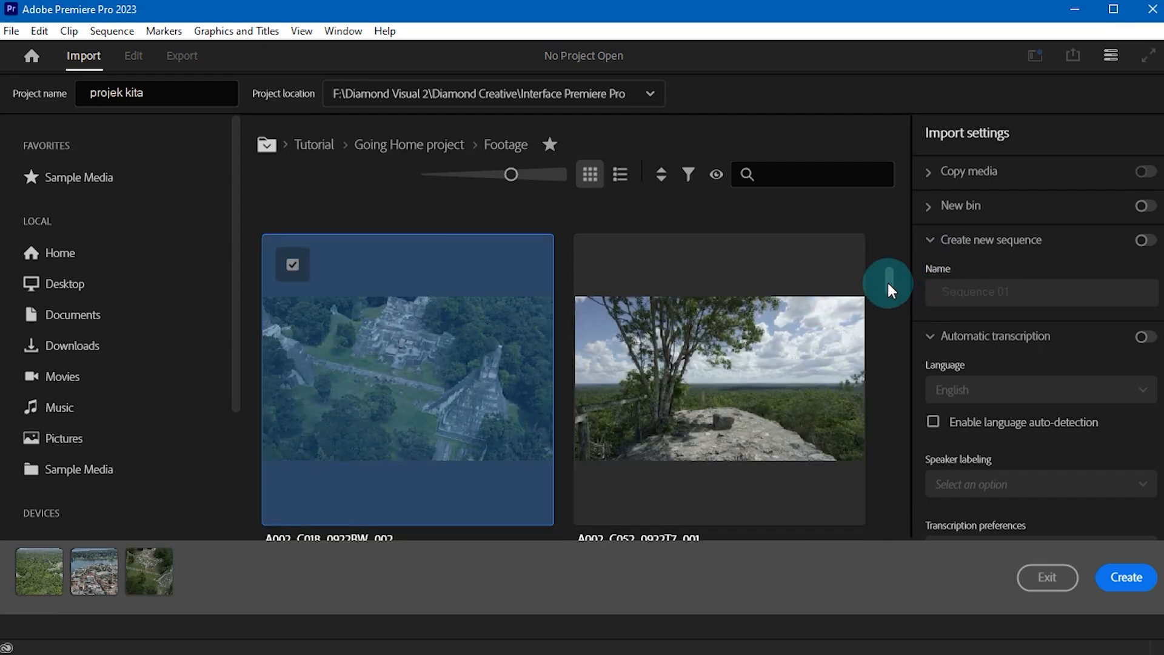
left_click_drag(891, 280, 887, 268)
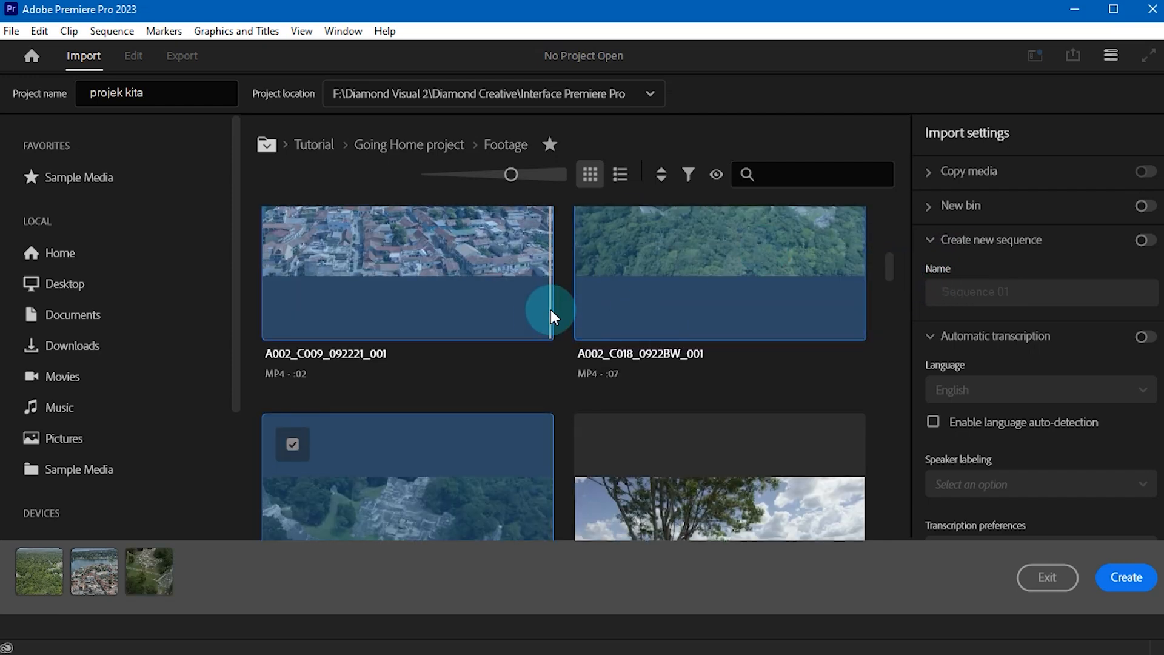
- Create the project from the selected clips with the Create new sequence option switched off
left_click(1102, 265)
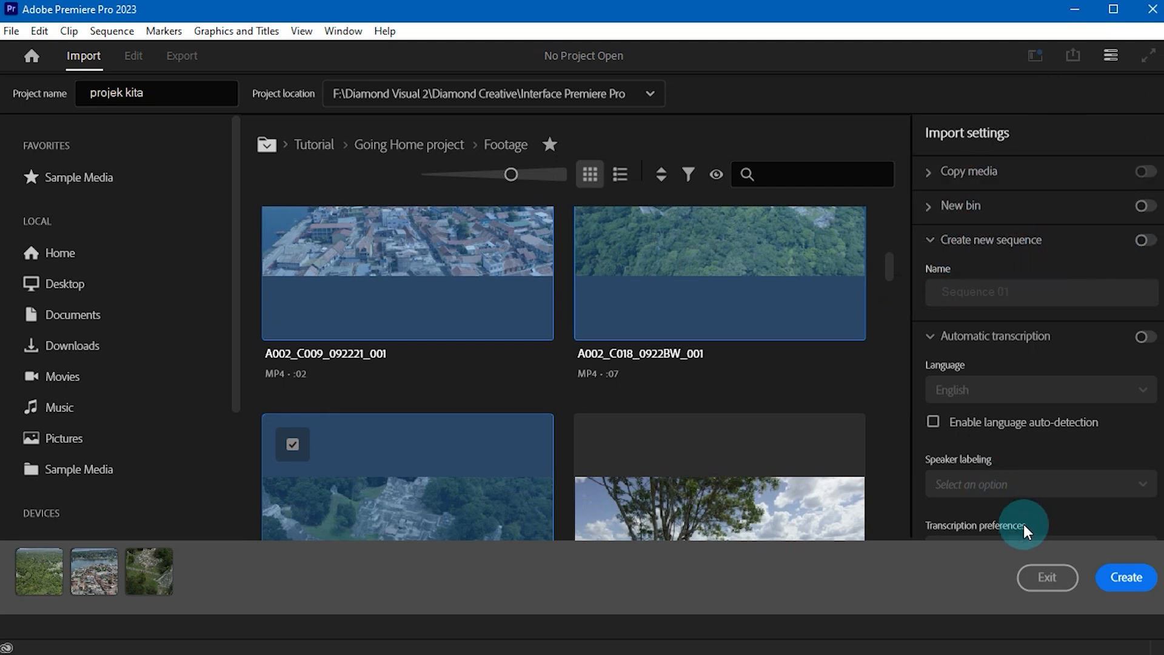
left_click(1146, 248)
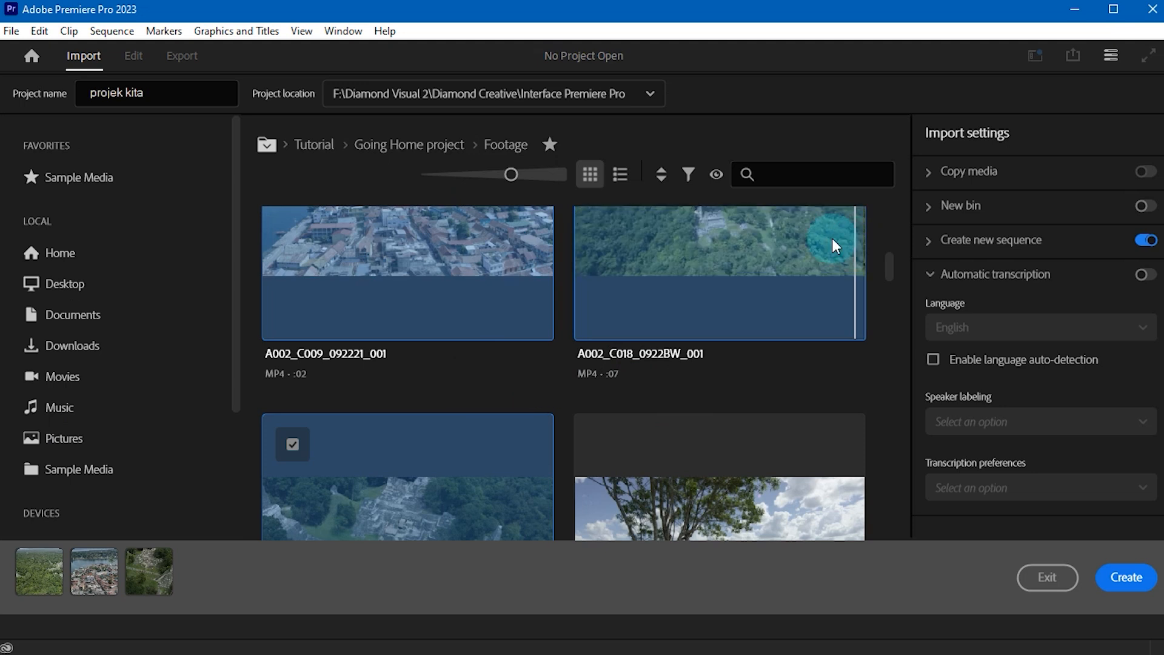
left_click(1149, 243)
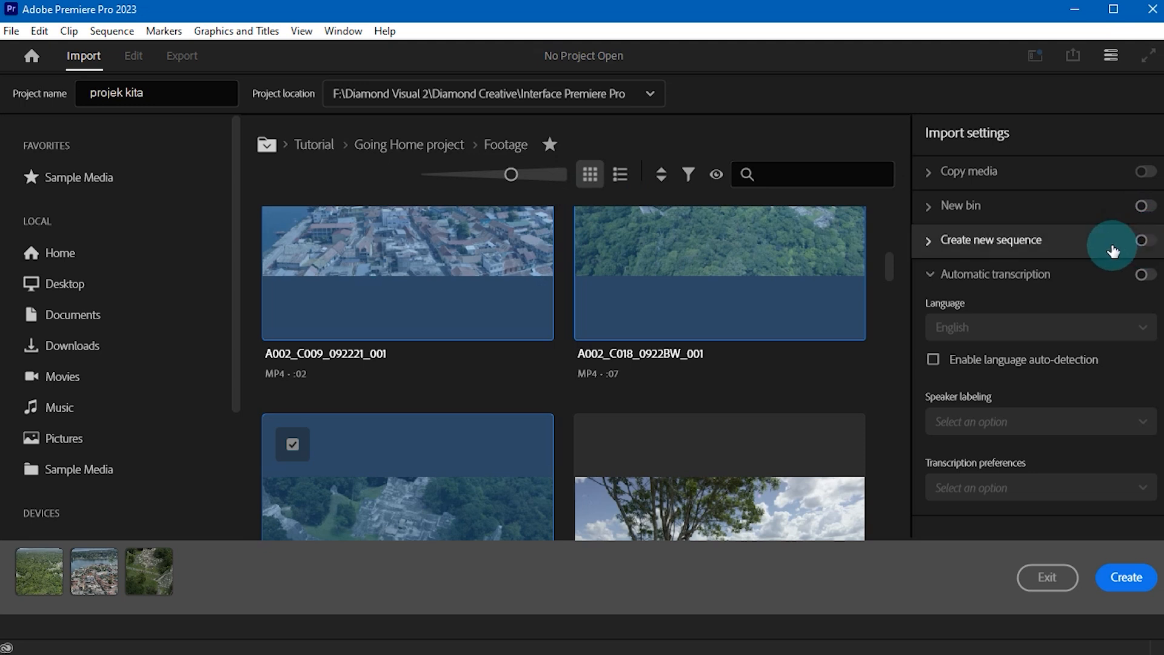
left_click(1139, 584)
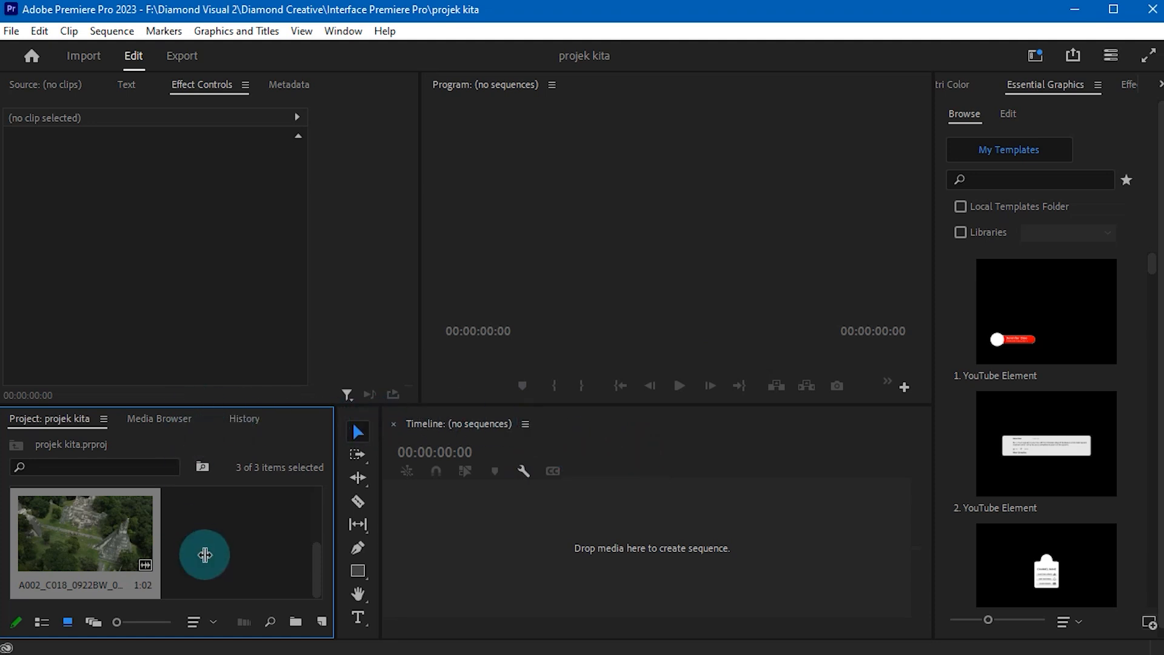
- Examine the Effect Controls, Program, Timeline and Project panels and look through the imported clips
left_click(255, 236)
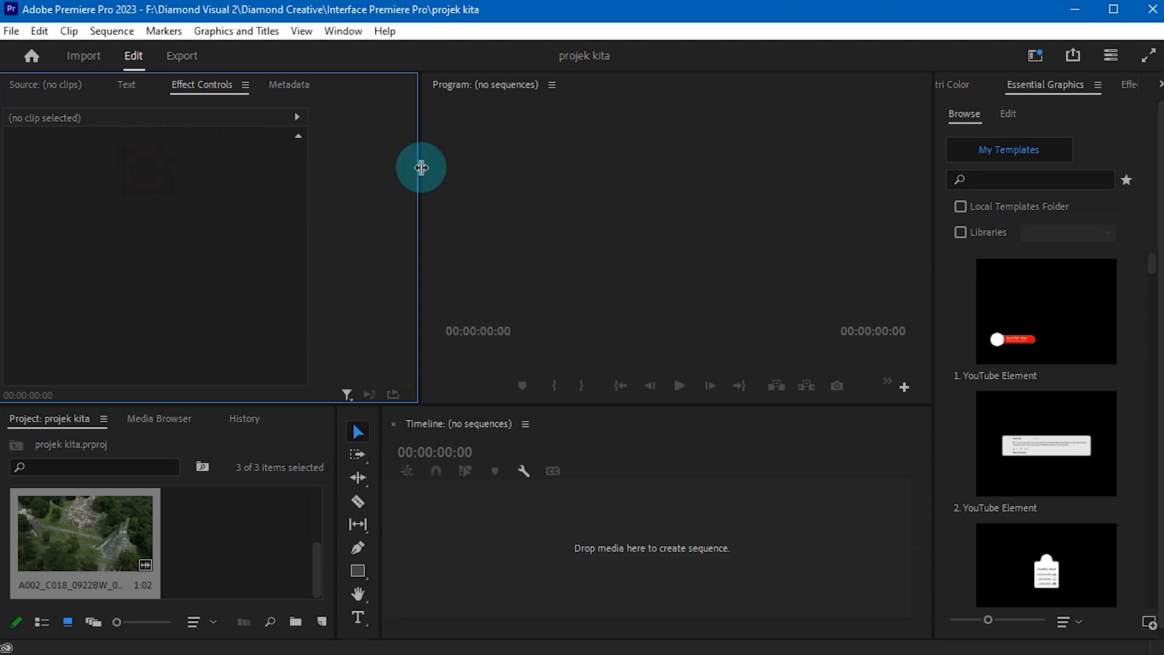
left_click(688, 149)
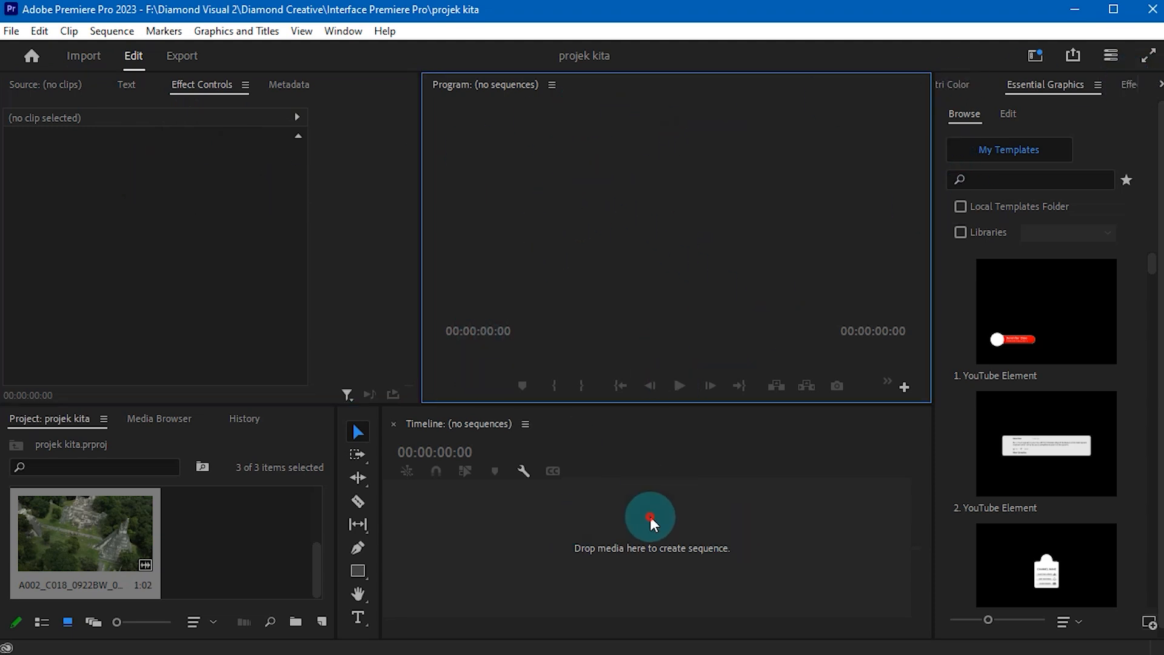
left_click(656, 479)
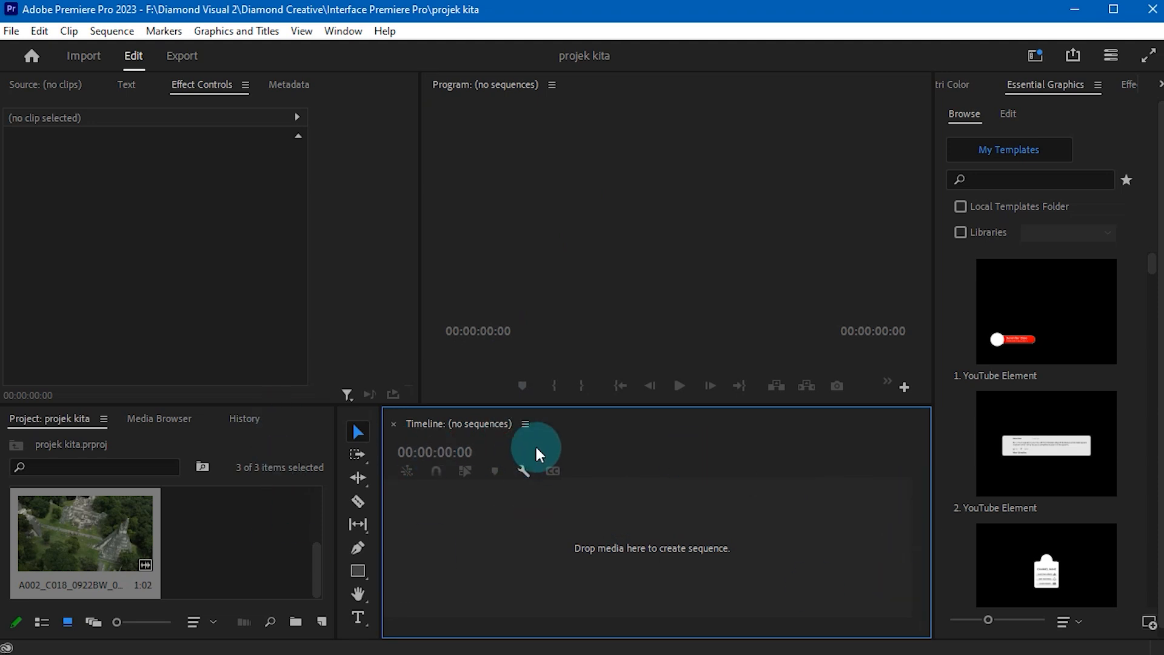
left_click(282, 533)
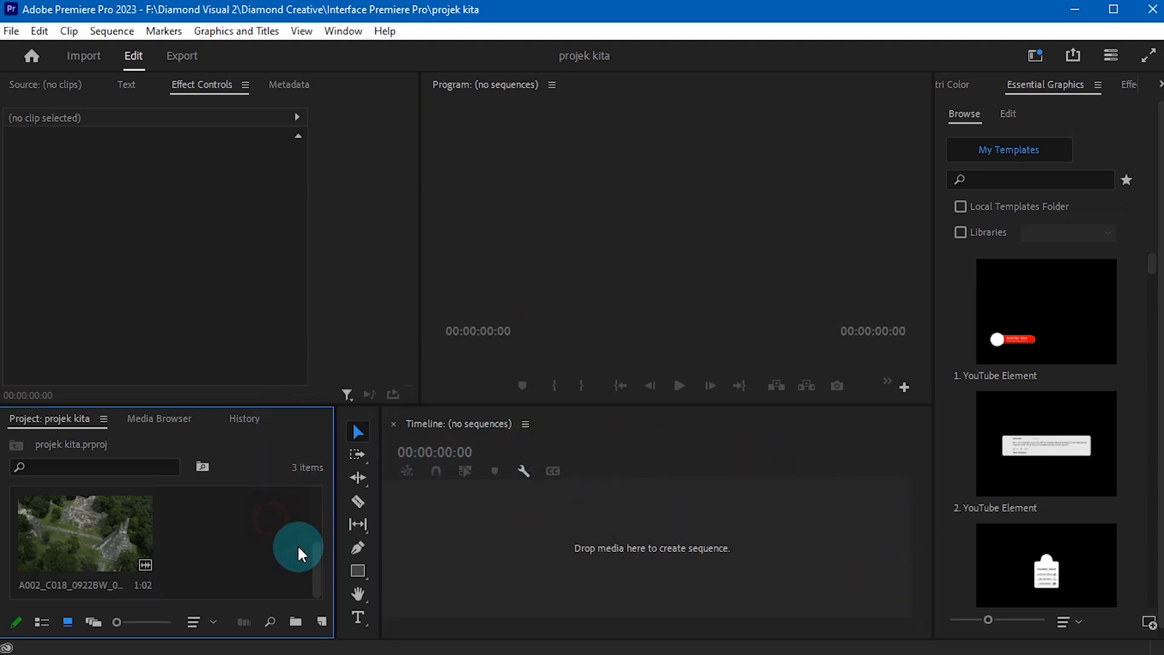
left_click_drag(322, 569, 270, 520)
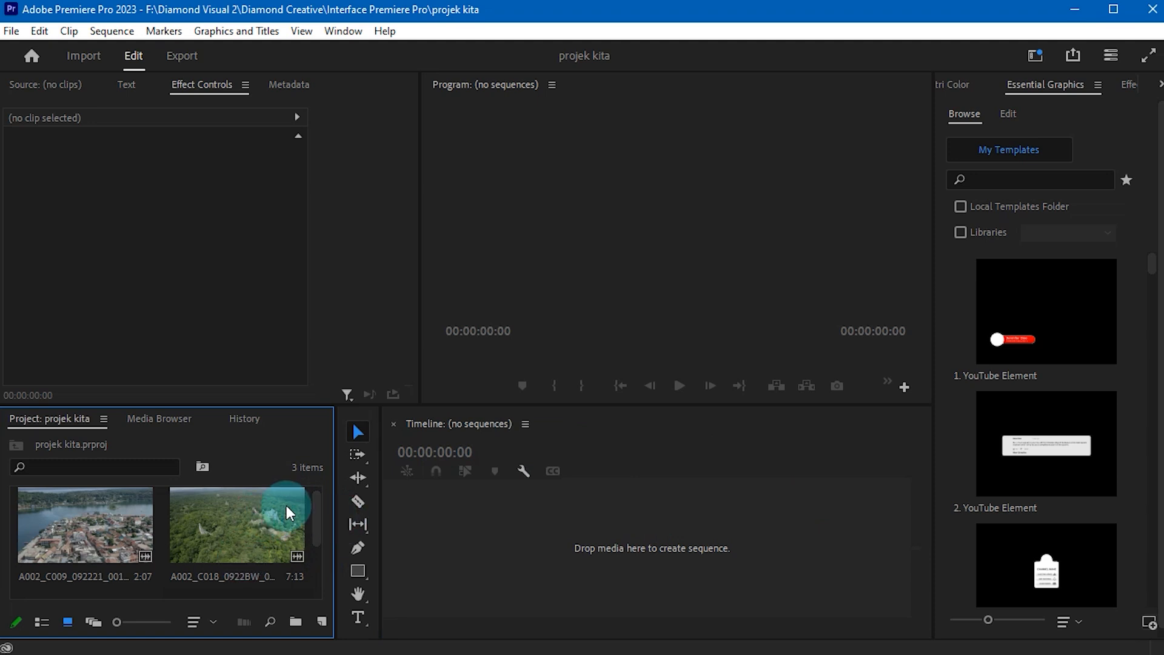
scroll(314, 516, "up", 1)
left_click(315, 531)
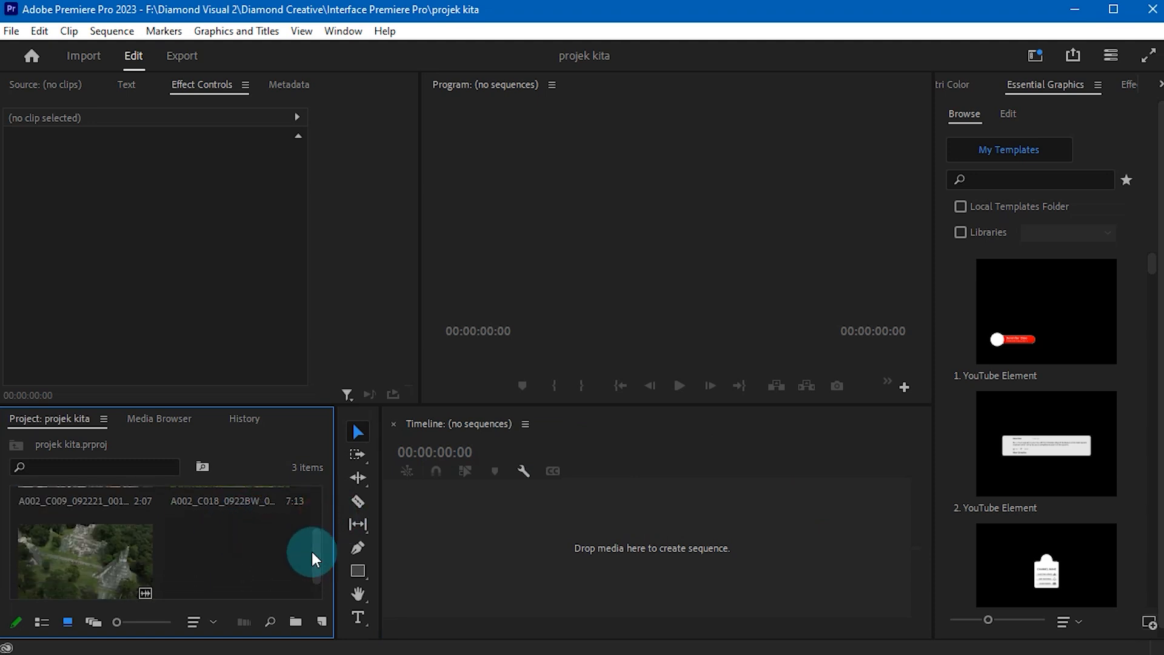
left_click_drag(315, 554, 319, 538)
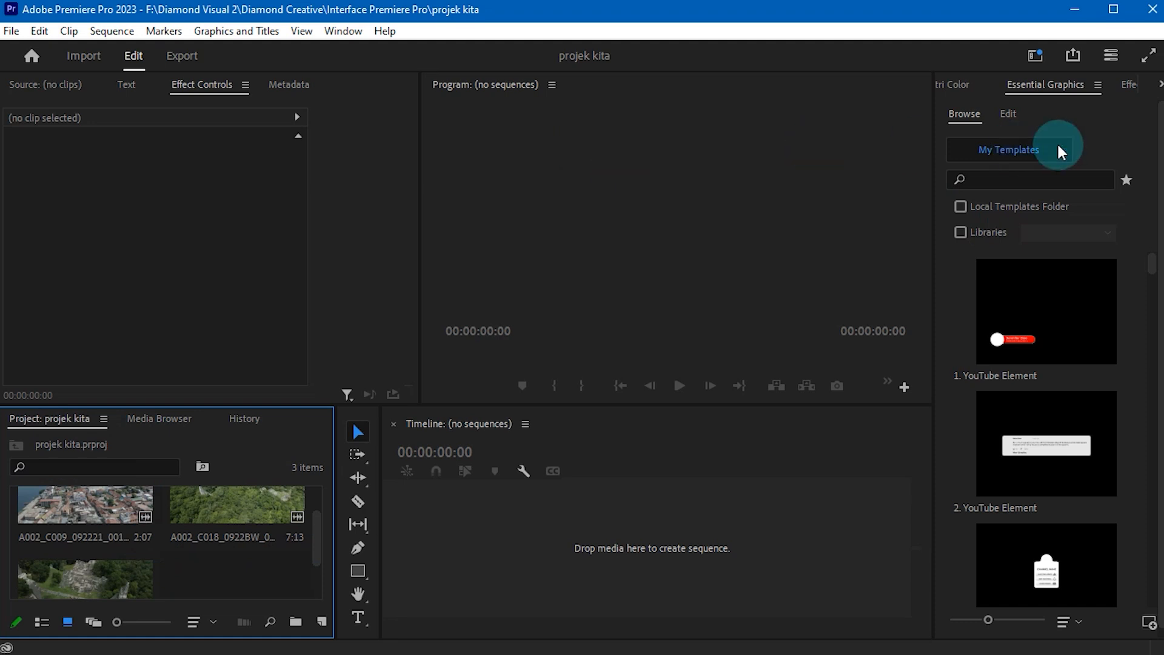
- View the Lumetri Color, Essential Graphics and Effects panels in turn, ending on Effects
left_click(1158, 84)
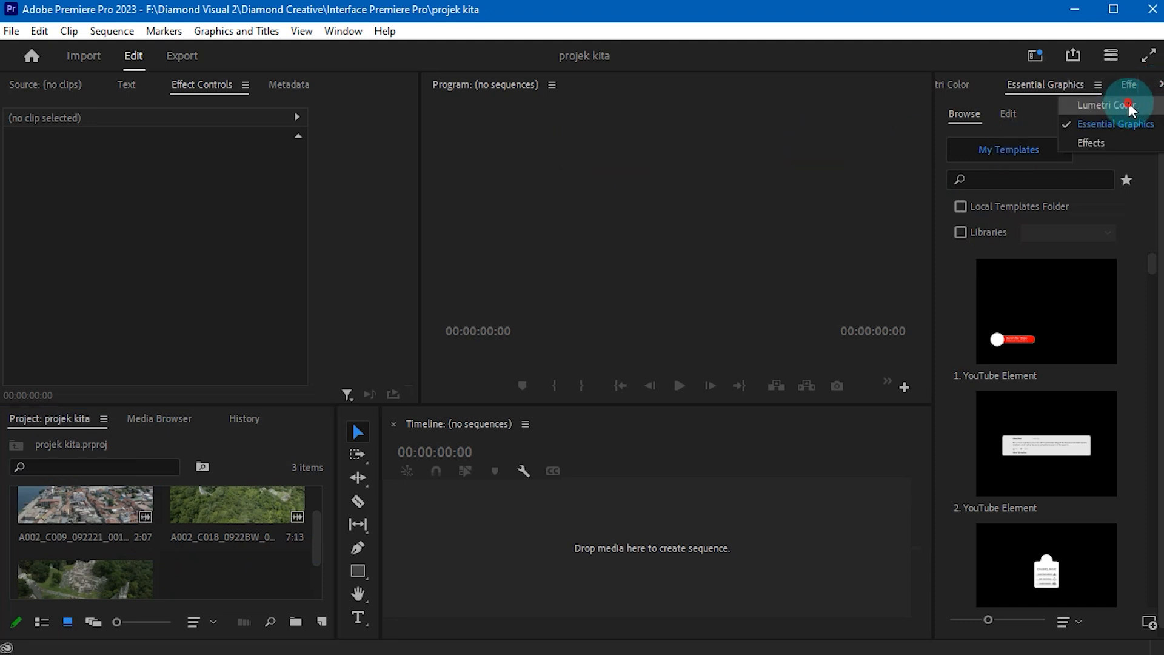
left_click(1138, 107)
left_click(1158, 84)
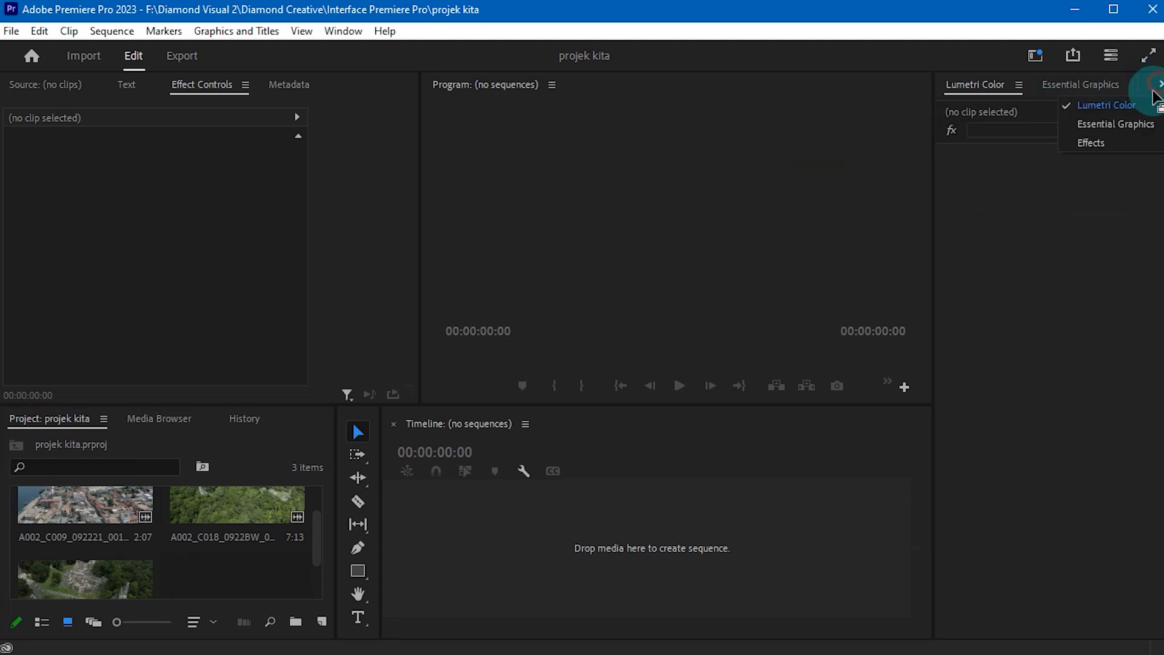
left_click(1126, 141)
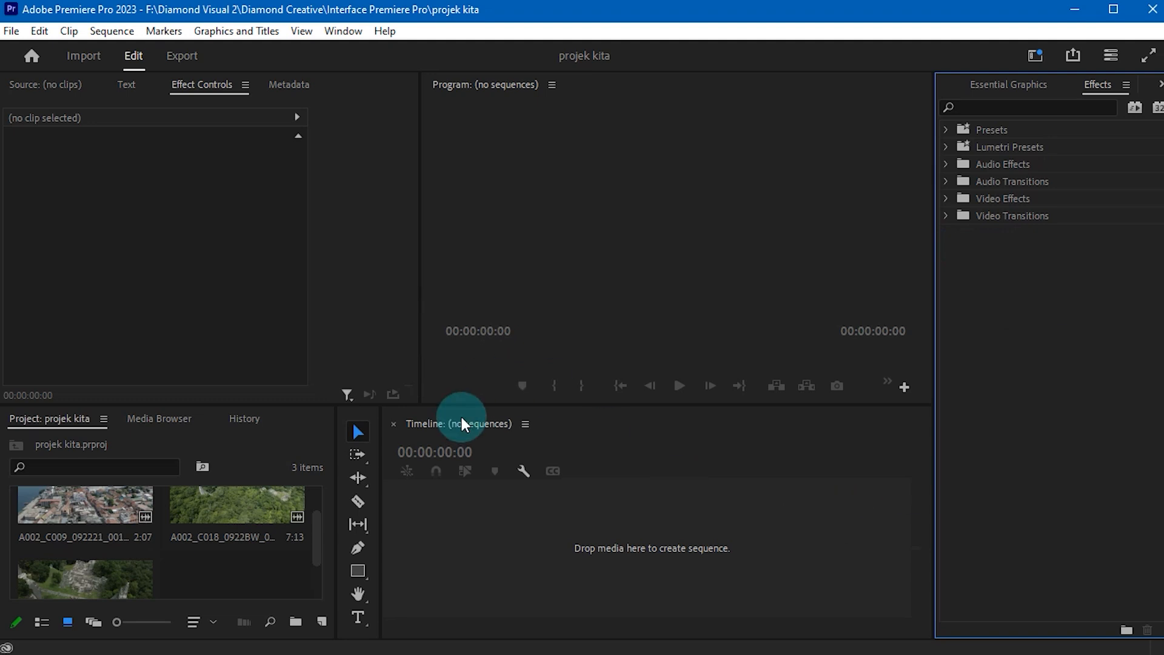
left_click(994, 85)
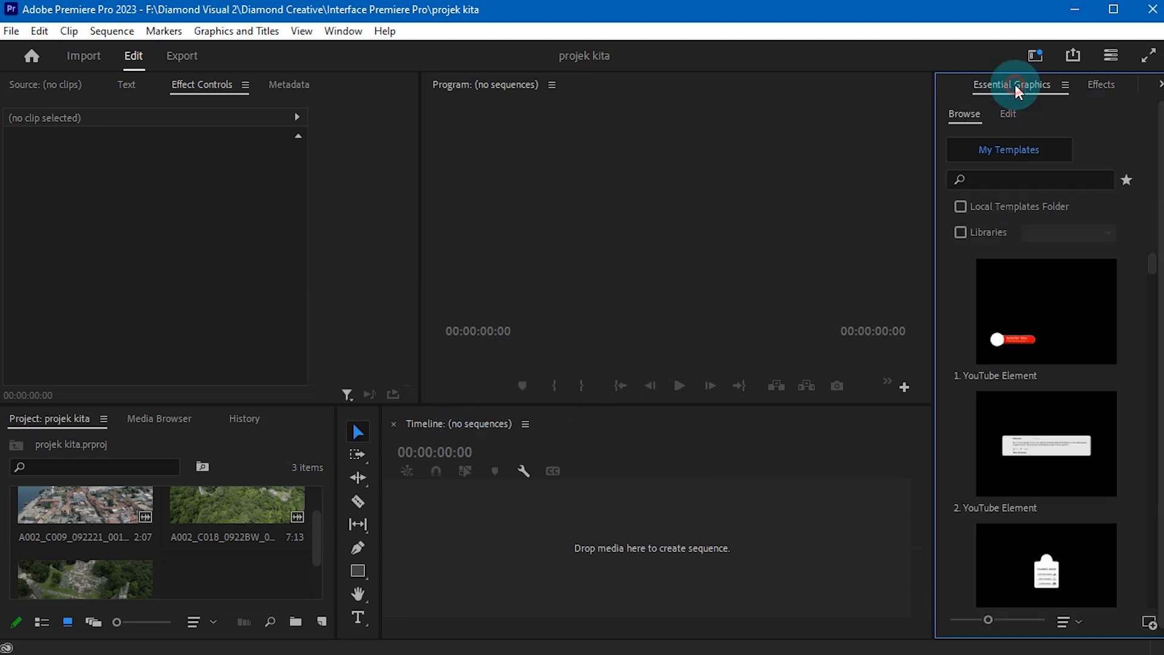
left_click(1090, 85)
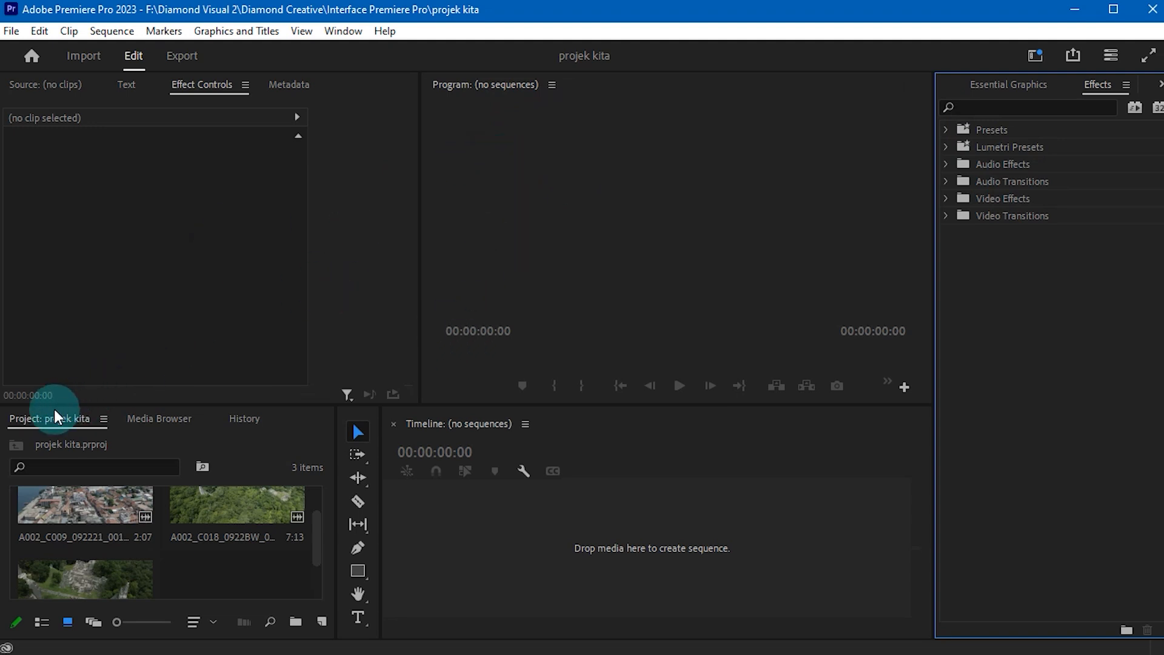
- Dock the Project panel in the Source and Metadata group and move Effect Controls into the Media Browser and History group
left_click_drag(55, 417, 321, 90)
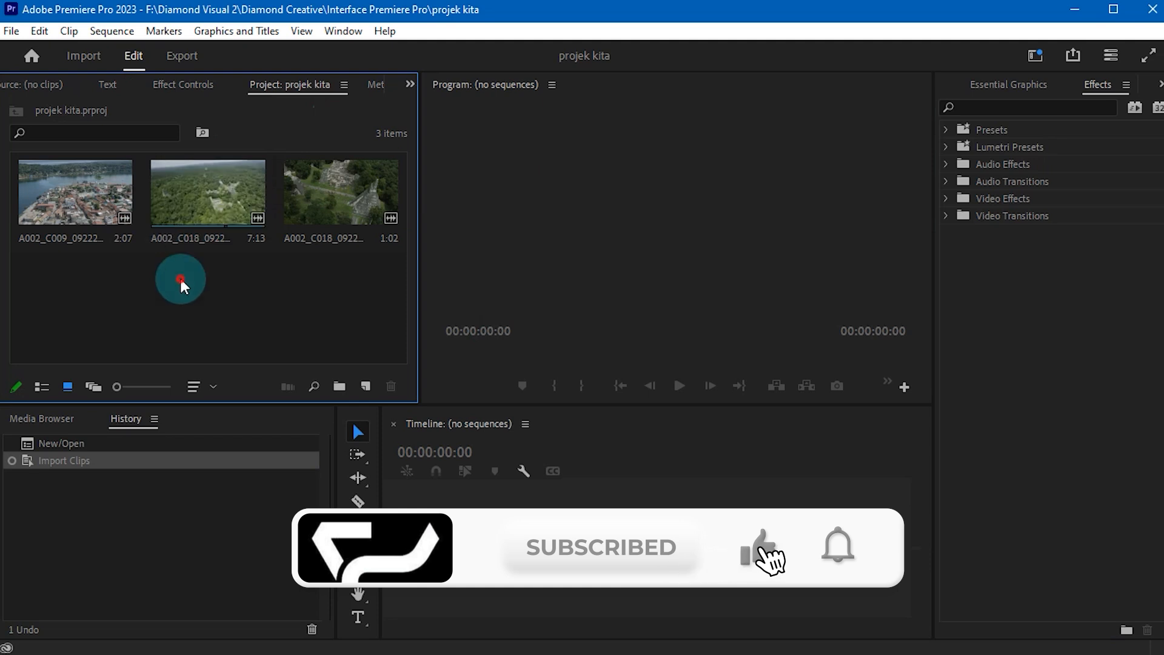
left_click(219, 483)
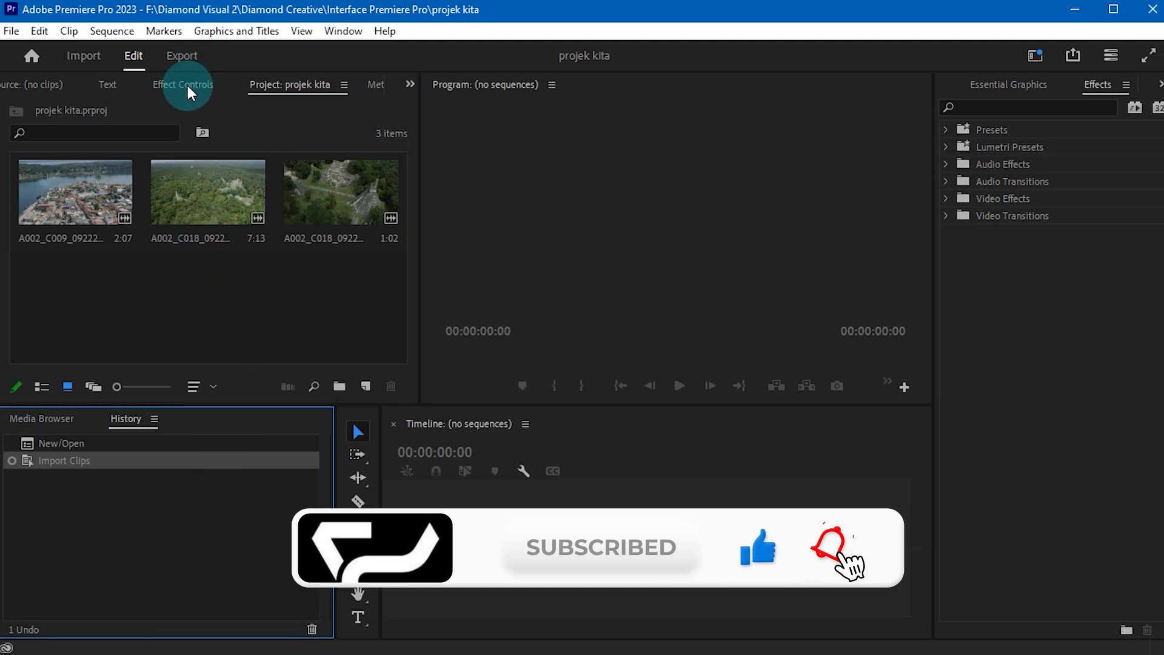
left_click_drag(188, 91, 166, 470)
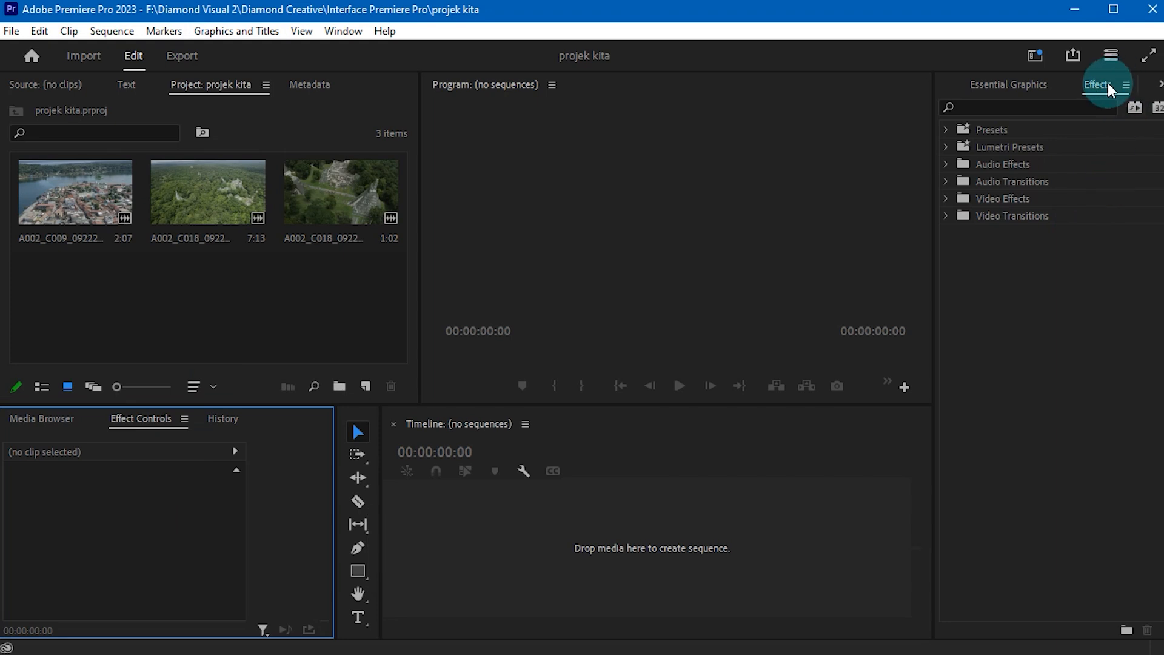
- Move the Effects panel into the Project panel's group, return it to the Essential Graphics group and activate the Project panel
left_click_drag(1108, 89, 281, 97)
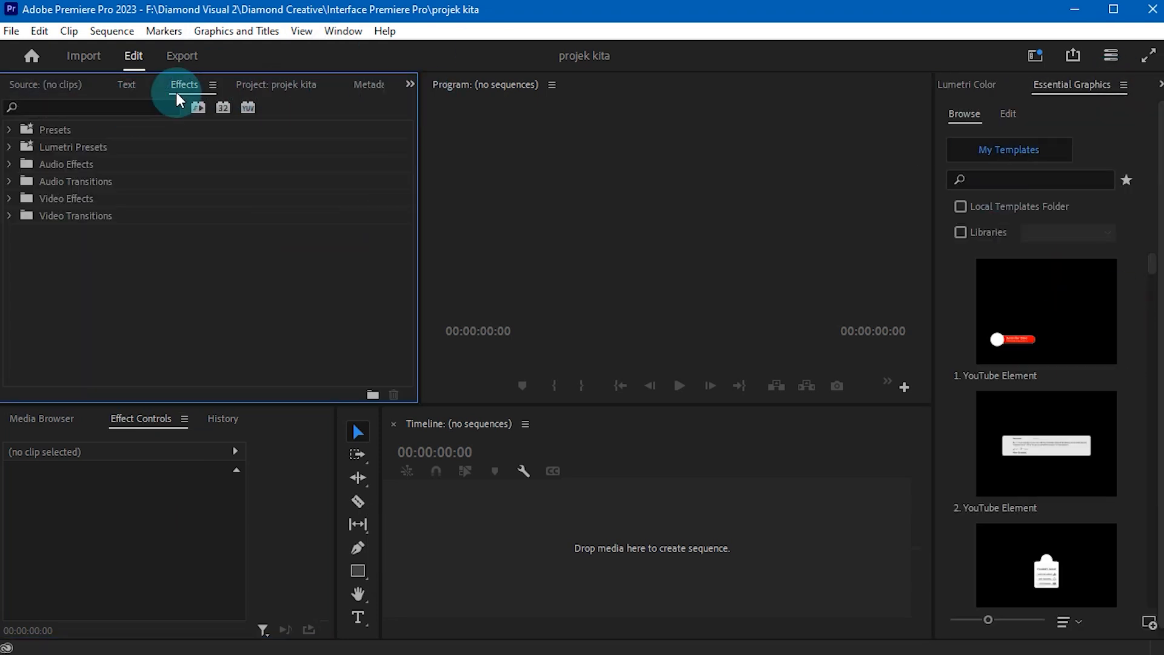
left_click_drag(181, 100, 1126, 96)
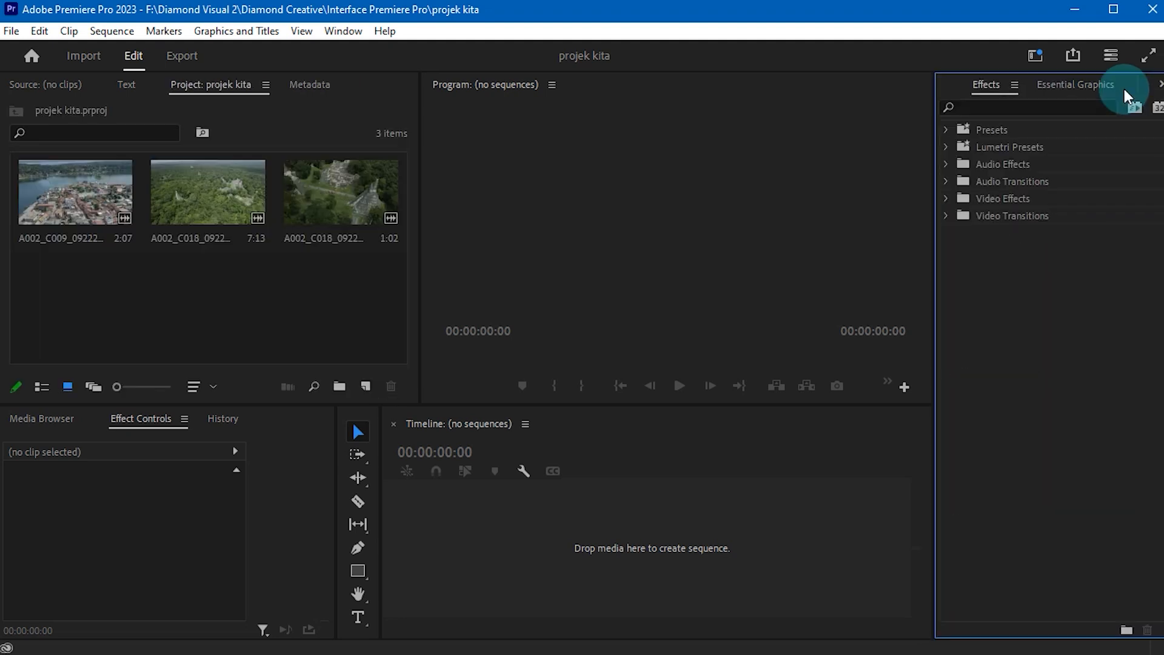
left_click(207, 86)
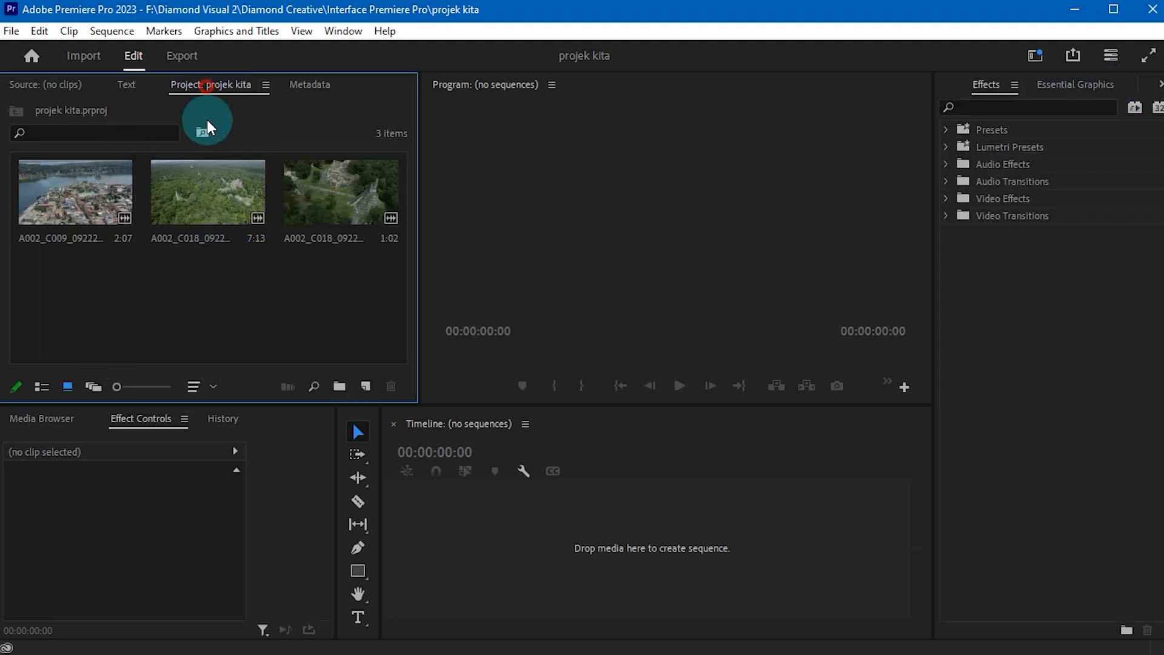
- Move the Project panel into the Media Browser and History group and Effect Controls into the Source and Metadata group
left_click_drag(207, 127, 193, 425)
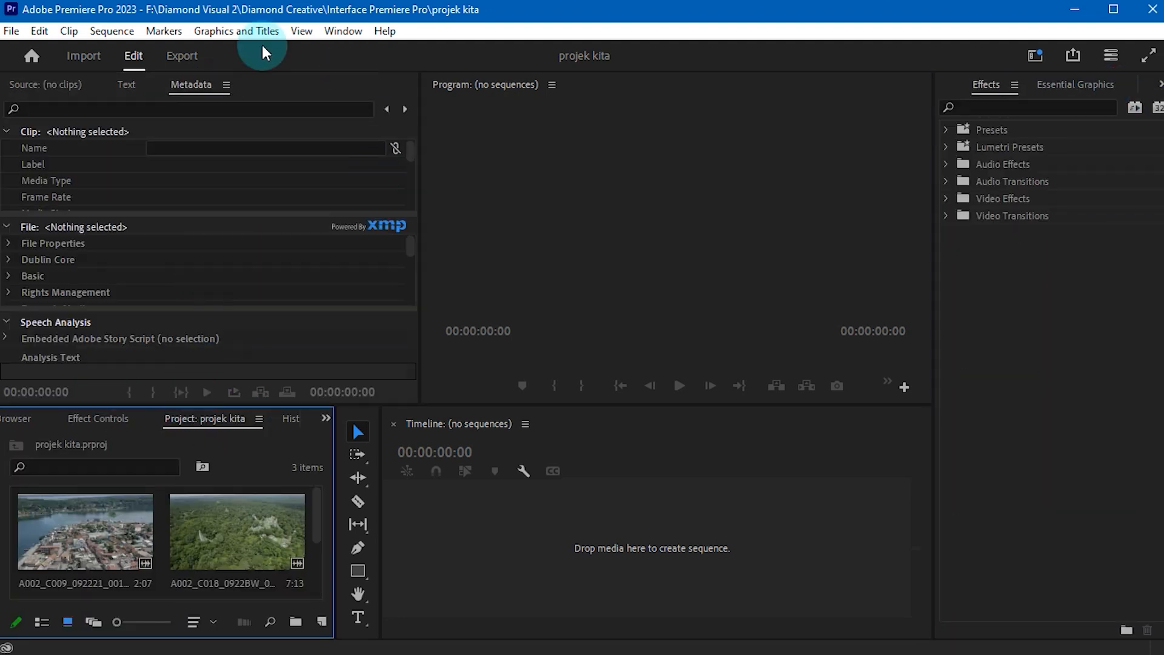
left_click(49, 85)
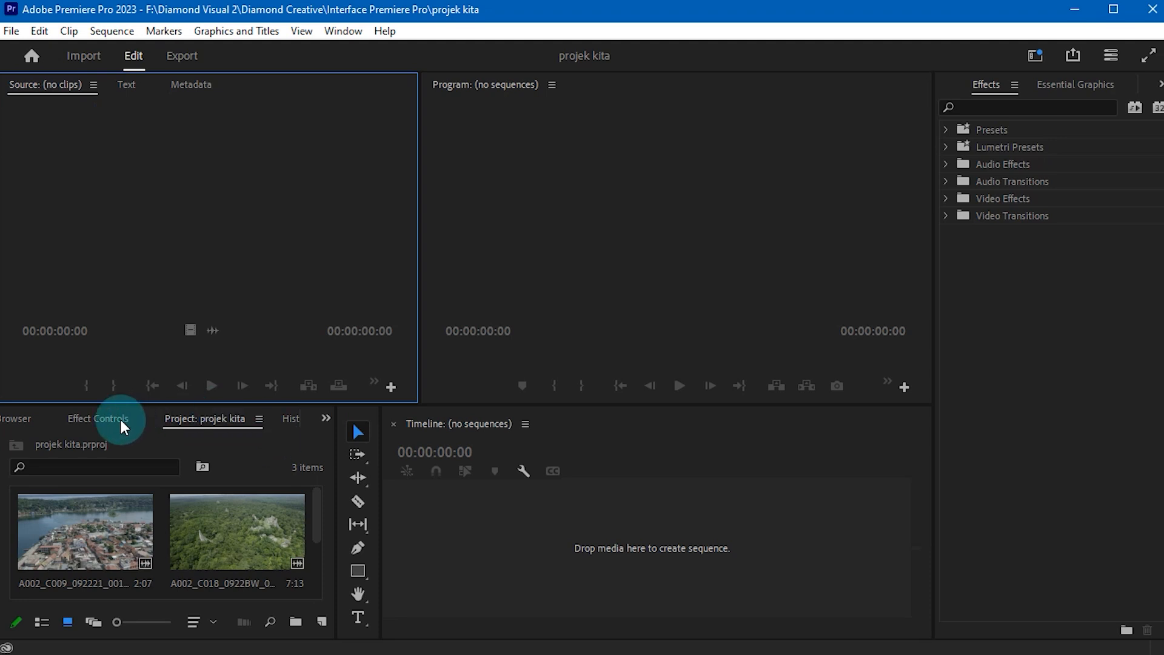
left_click_drag(124, 427, 258, 101)
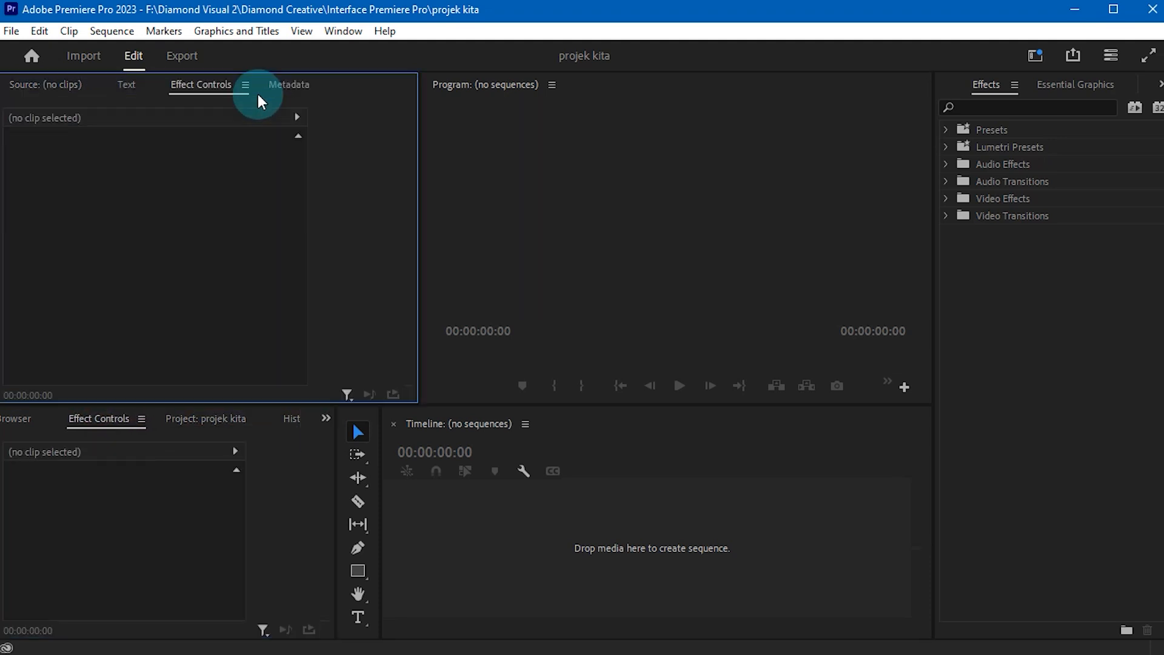
- View the Essential Graphics and Lumetri Color panels, then look through the list of panels that can be shown
left_click(1061, 85)
left_click(1160, 86)
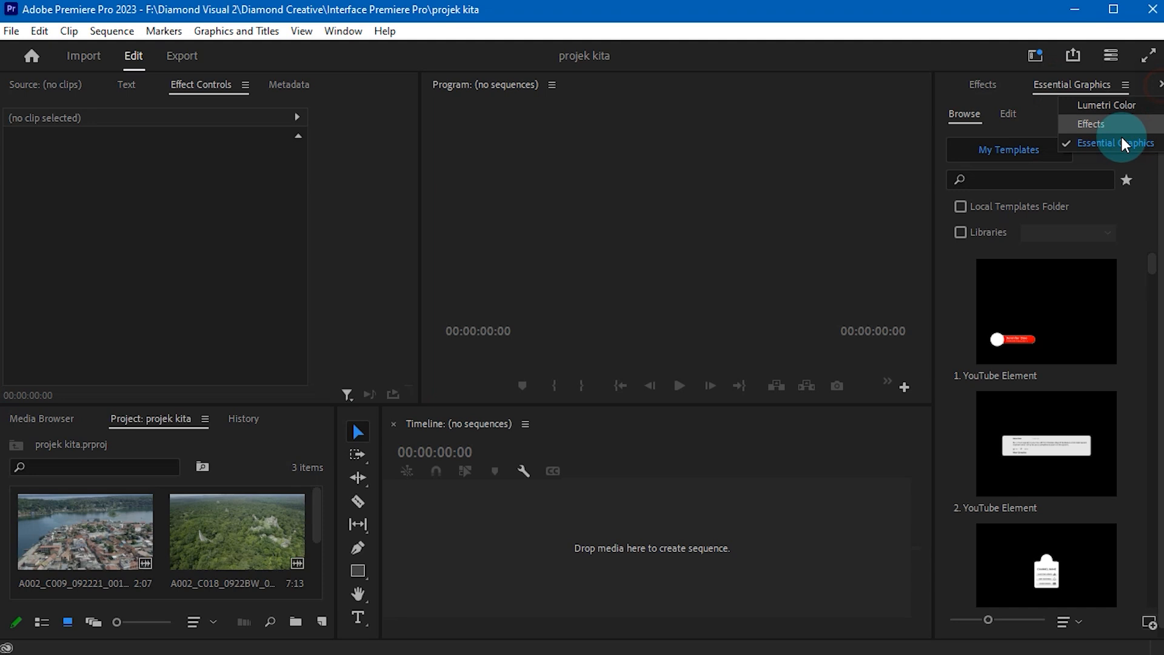
left_click(1107, 105)
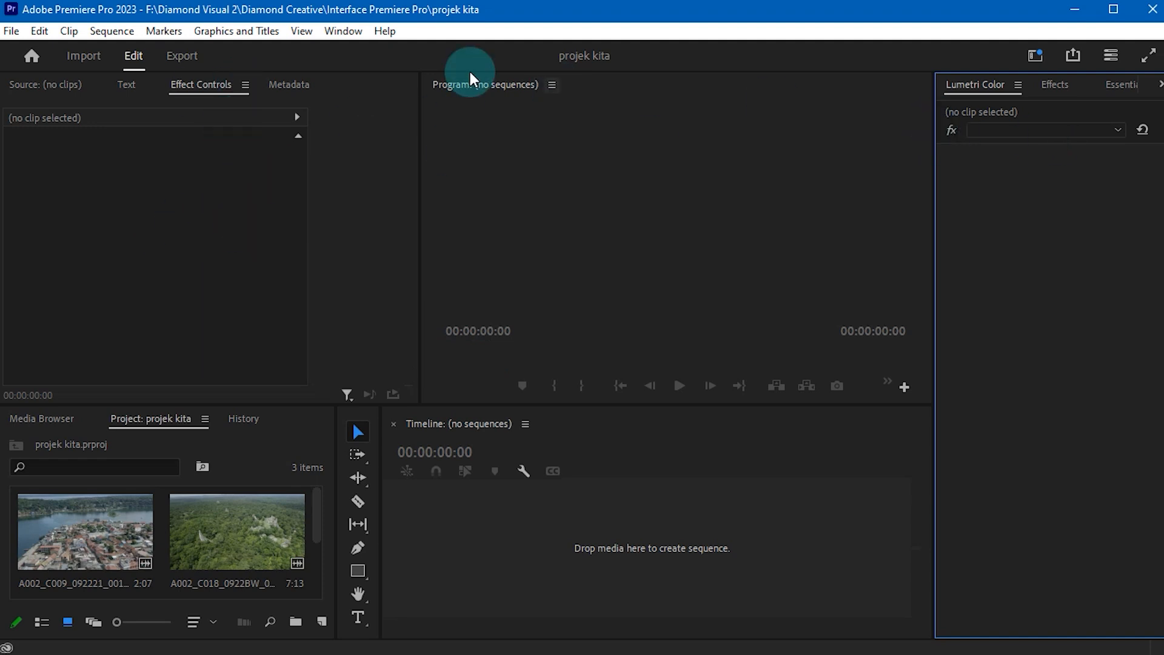
left_click(345, 31)
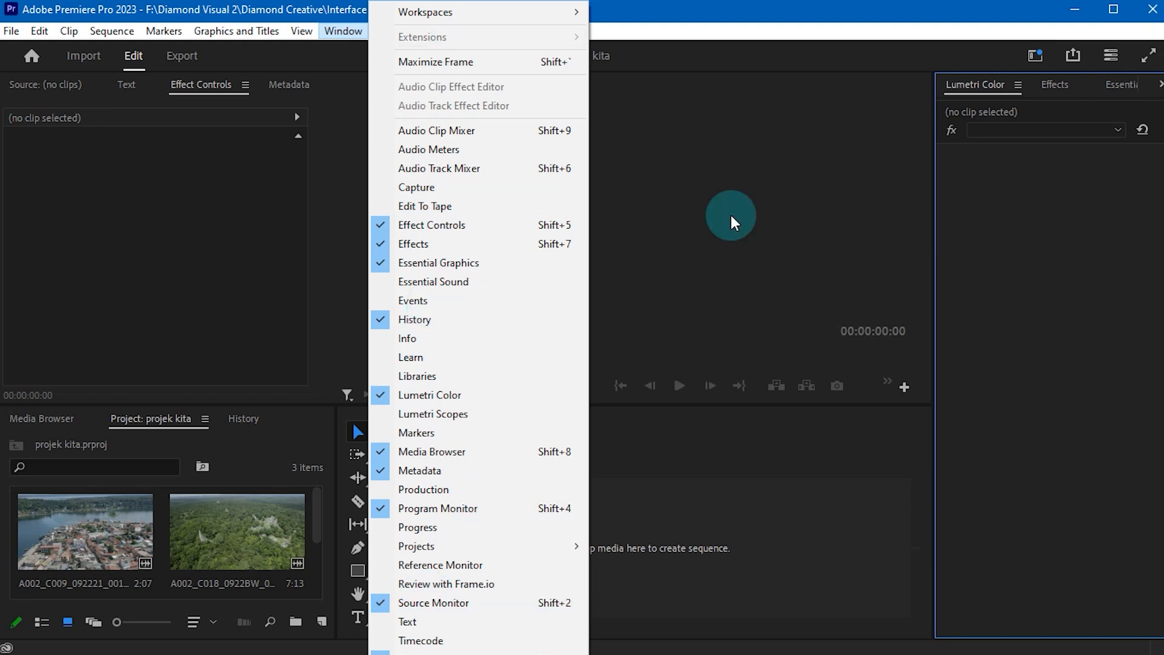
left_click(614, 24)
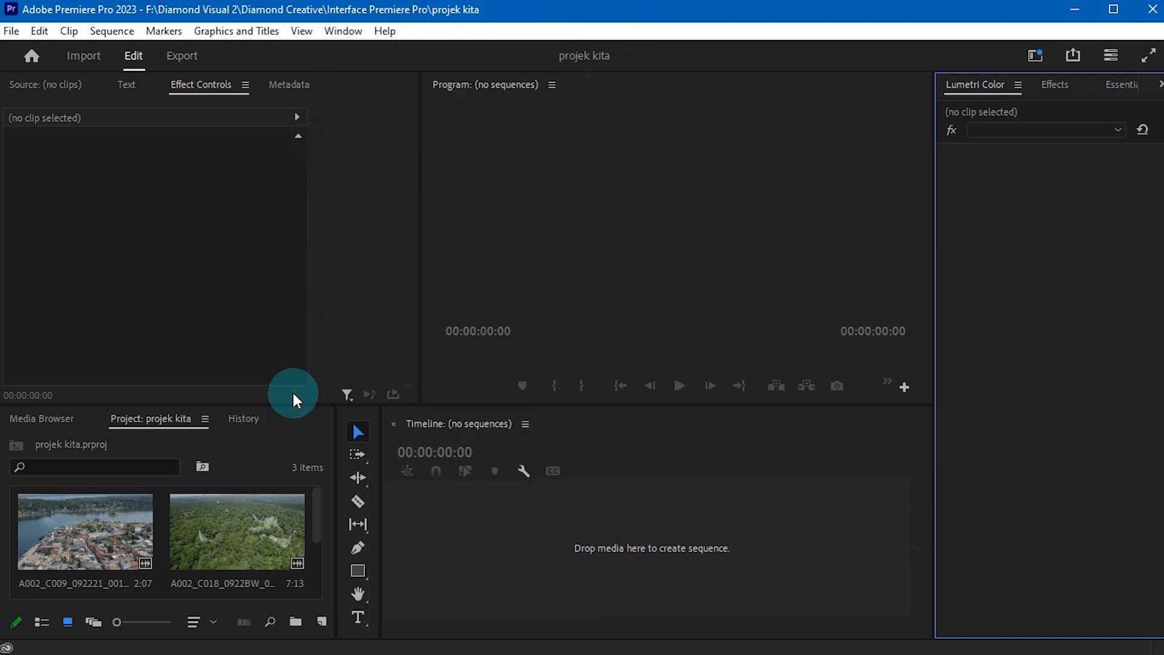
- Look through the imported clips in the Project panel and the commands offered for a clip and for its empty area
left_click_drag(314, 519, 323, 582)
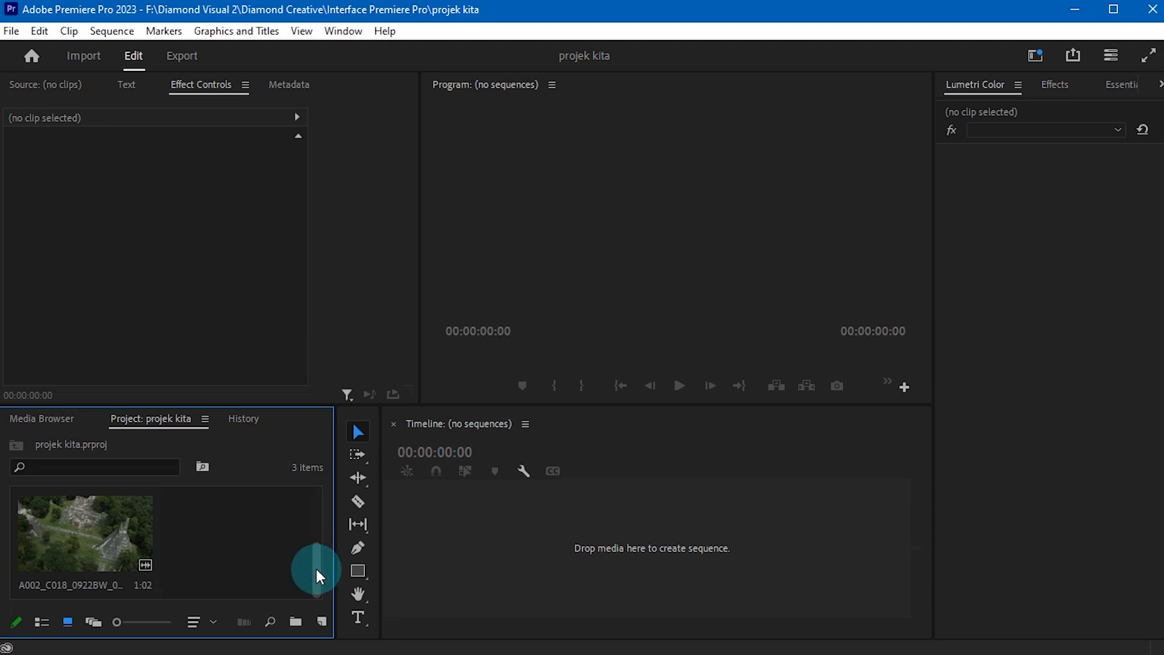
mouse_move(316, 575)
left_mouse_down()
mouse_move(312, 559)
mouse_move(318, 576)
left_mouse_up()
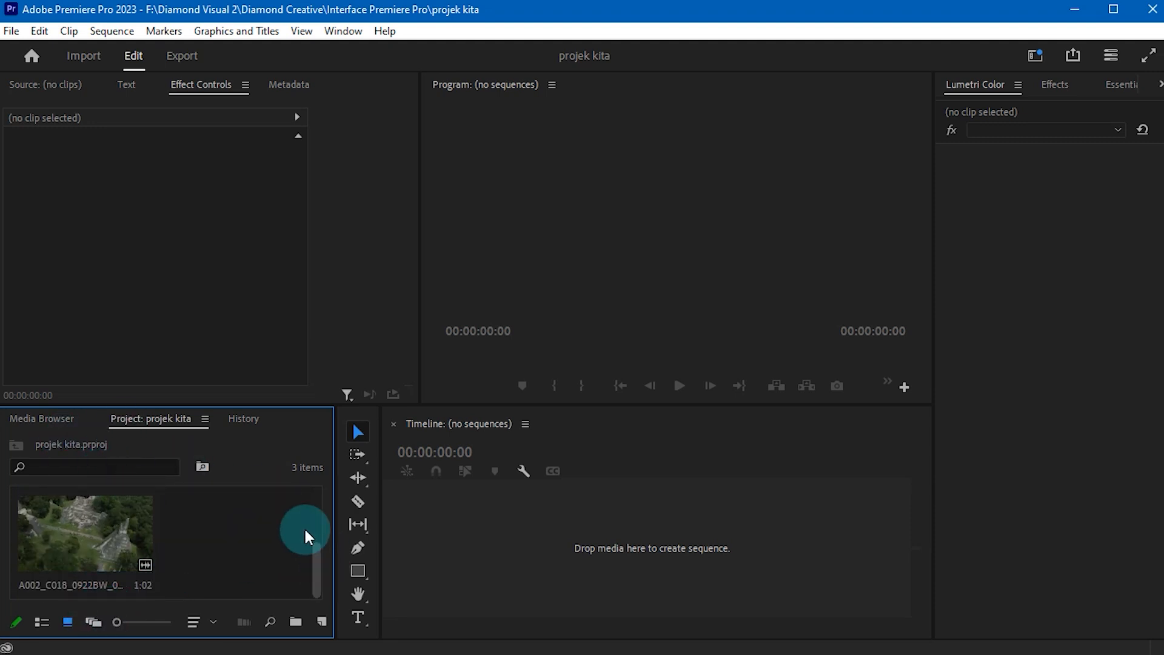
left_click(265, 528)
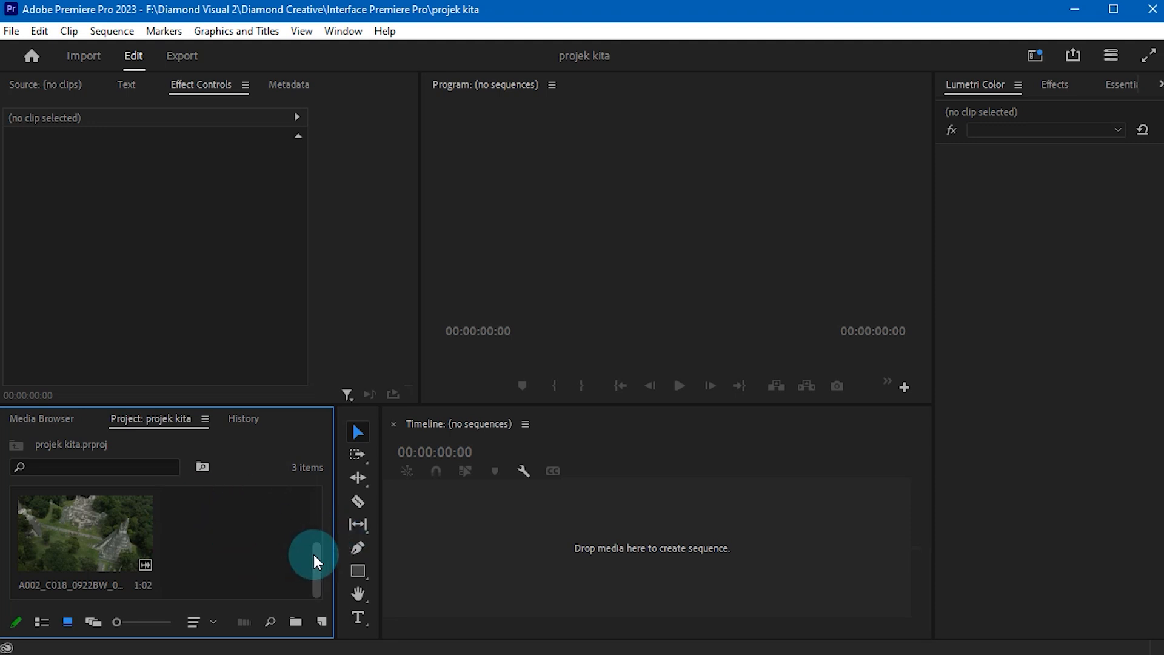
scroll(231, 536, "up", 2)
right_click(231, 536)
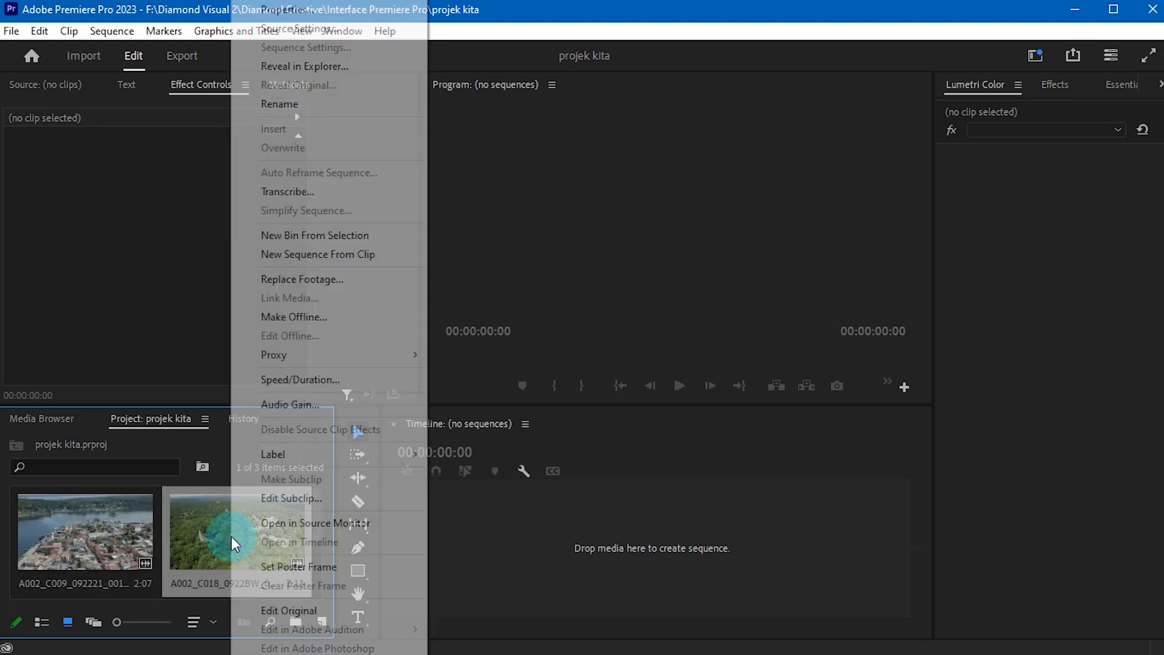
left_click(81, 524)
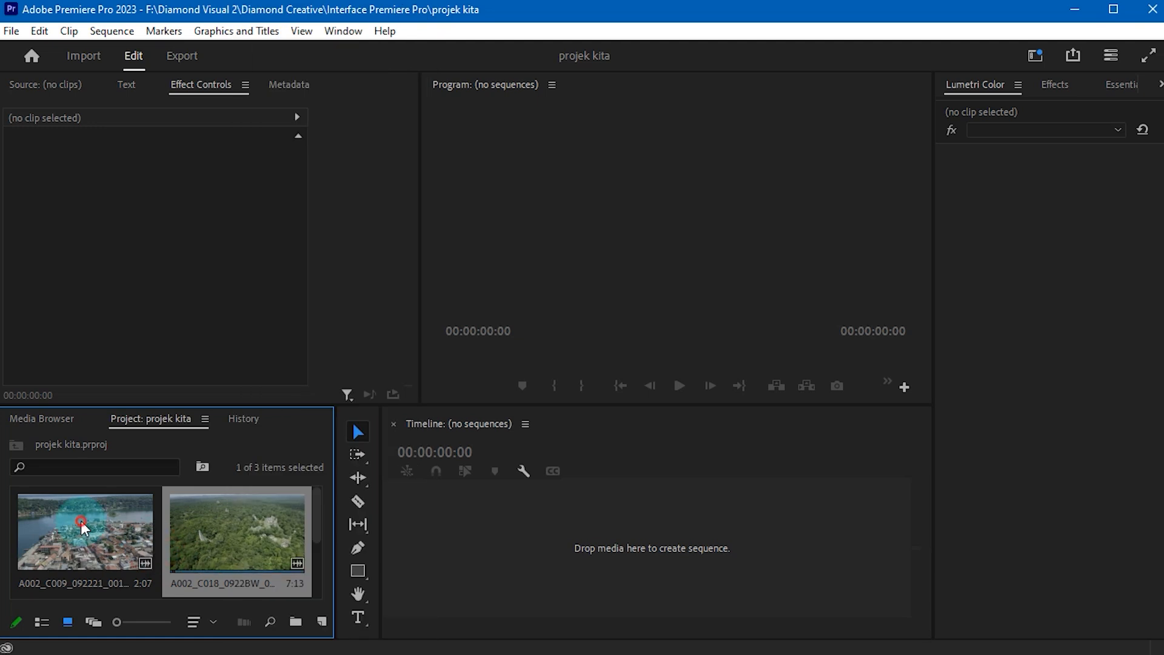
key("Delete")
right_click(194, 538)
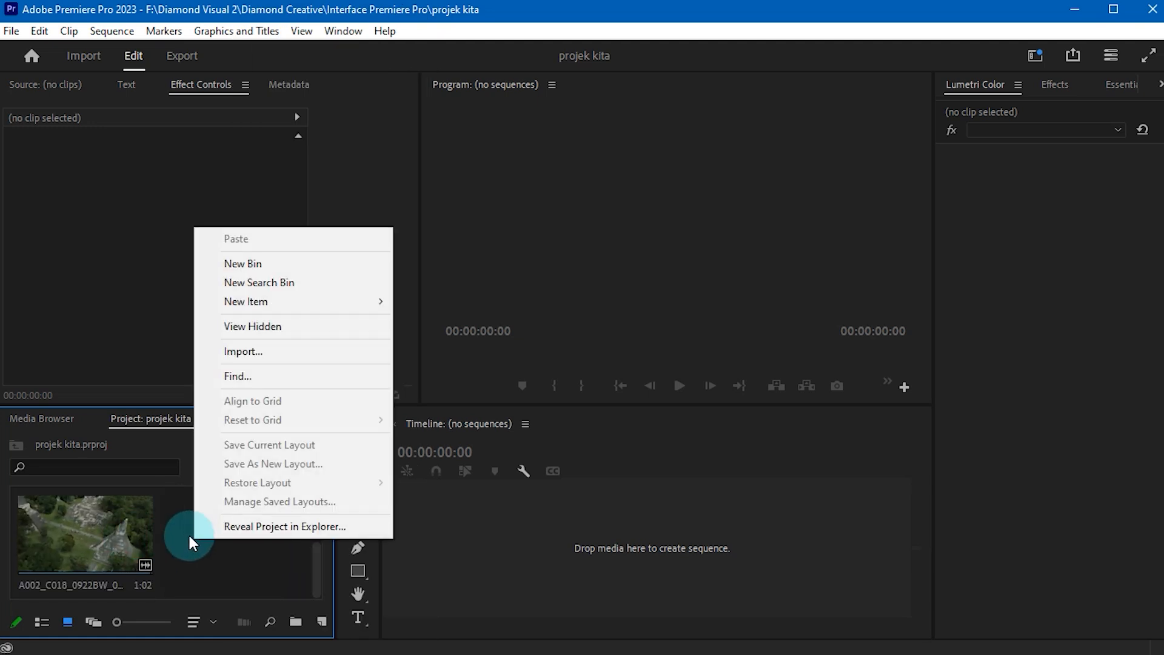
left_click(224, 573)
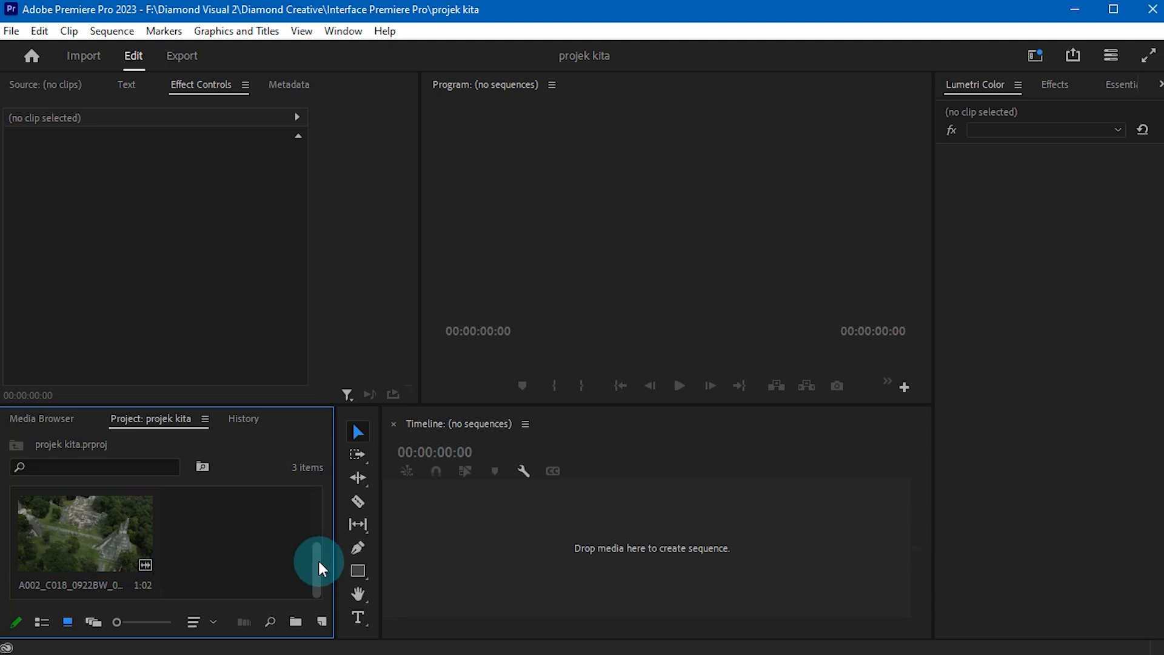
mouse_move(317, 561)
left_mouse_down()
mouse_move(321, 522)
mouse_move(312, 553)
left_mouse_up()
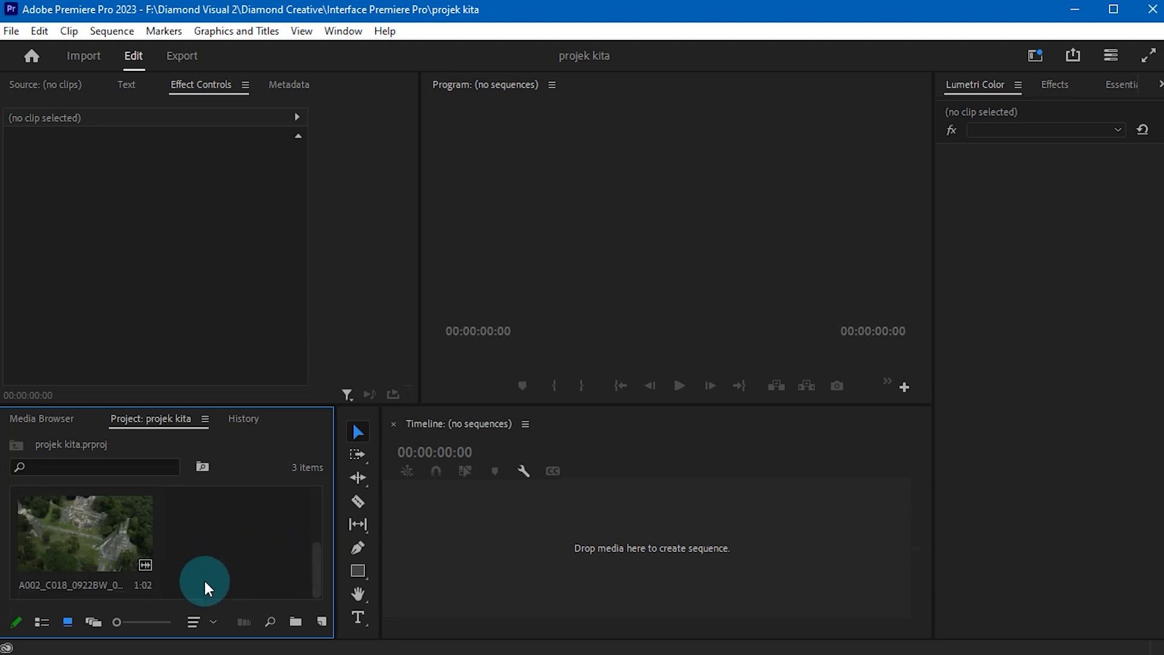
- Switch the Project panel to Freeform view and look through the clips in it
left_click(94, 622)
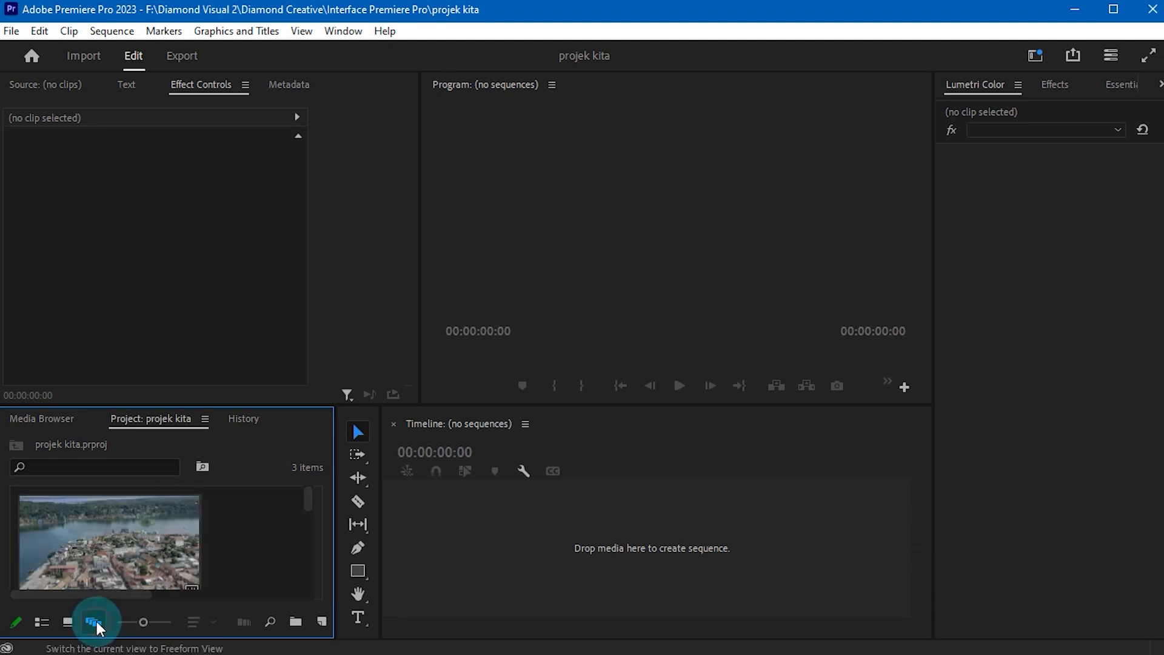
scroll(312, 507, "down", 2)
left_click_drag(309, 520, 307, 577)
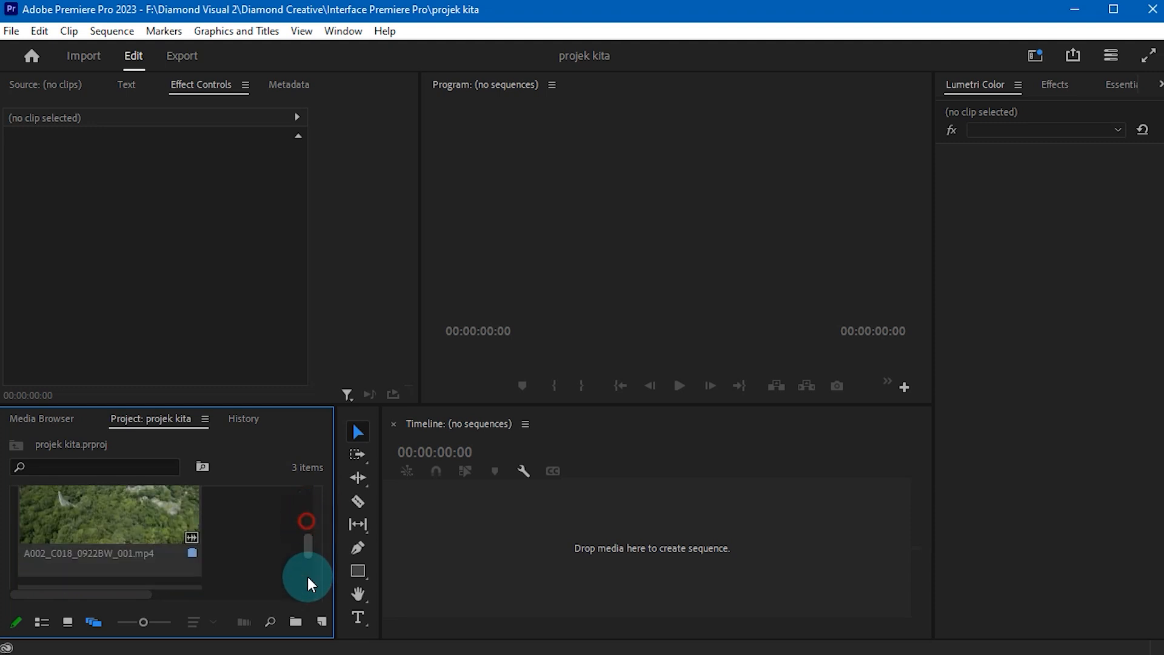
right_click(250, 534)
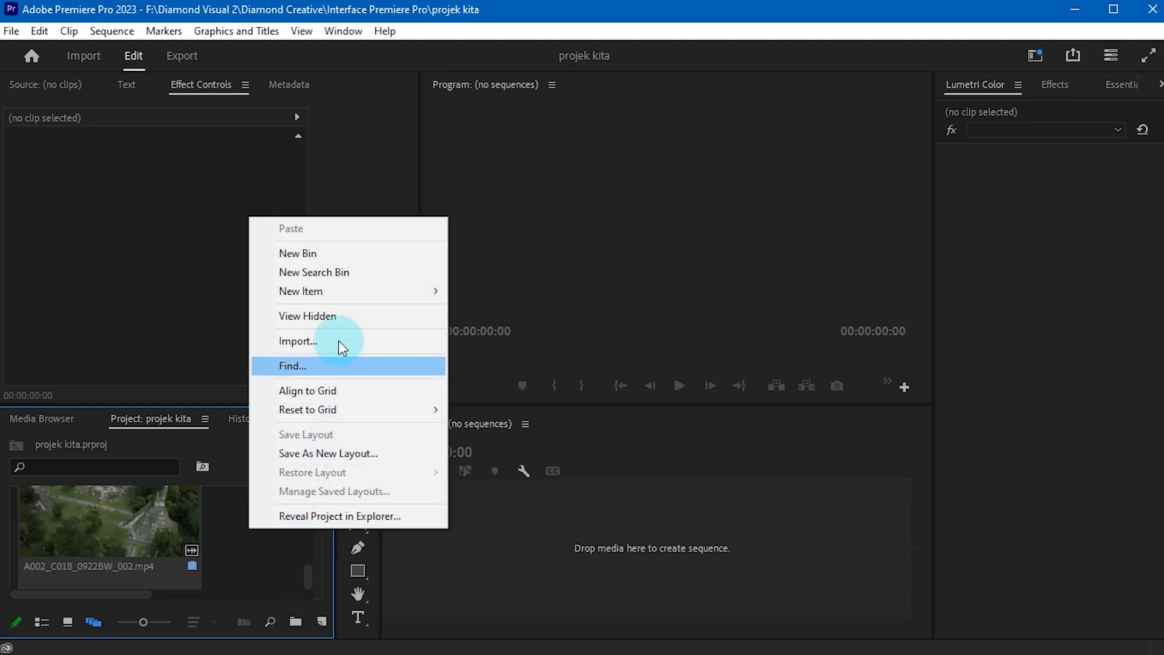
mouse_move(338, 293)
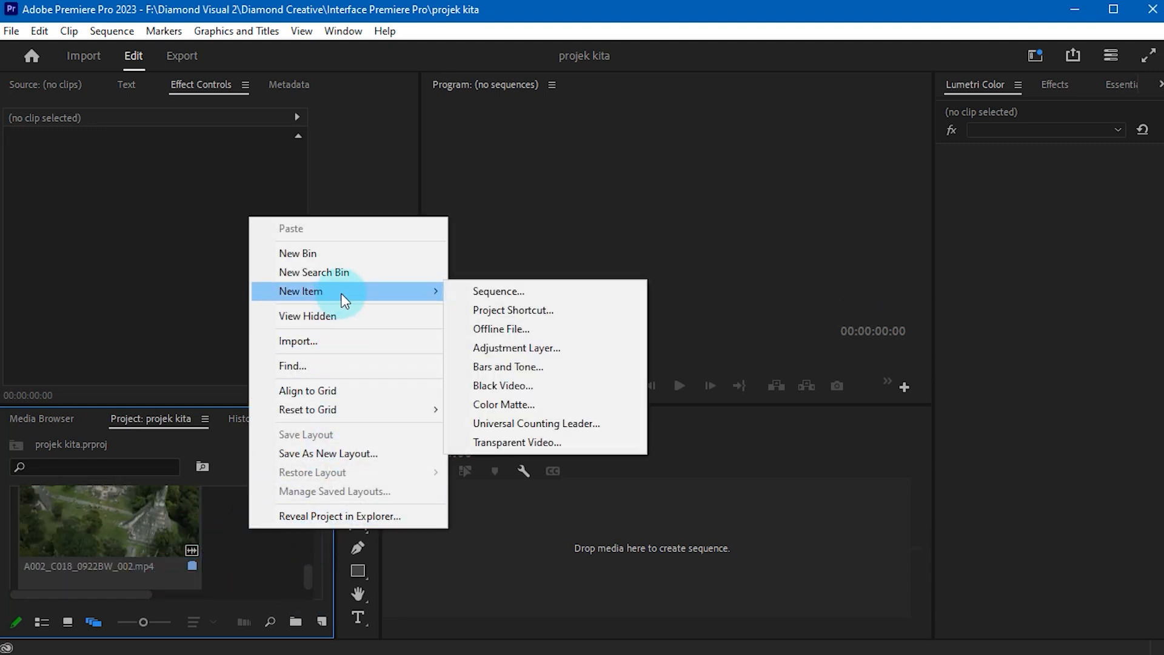
left_click(522, 292)
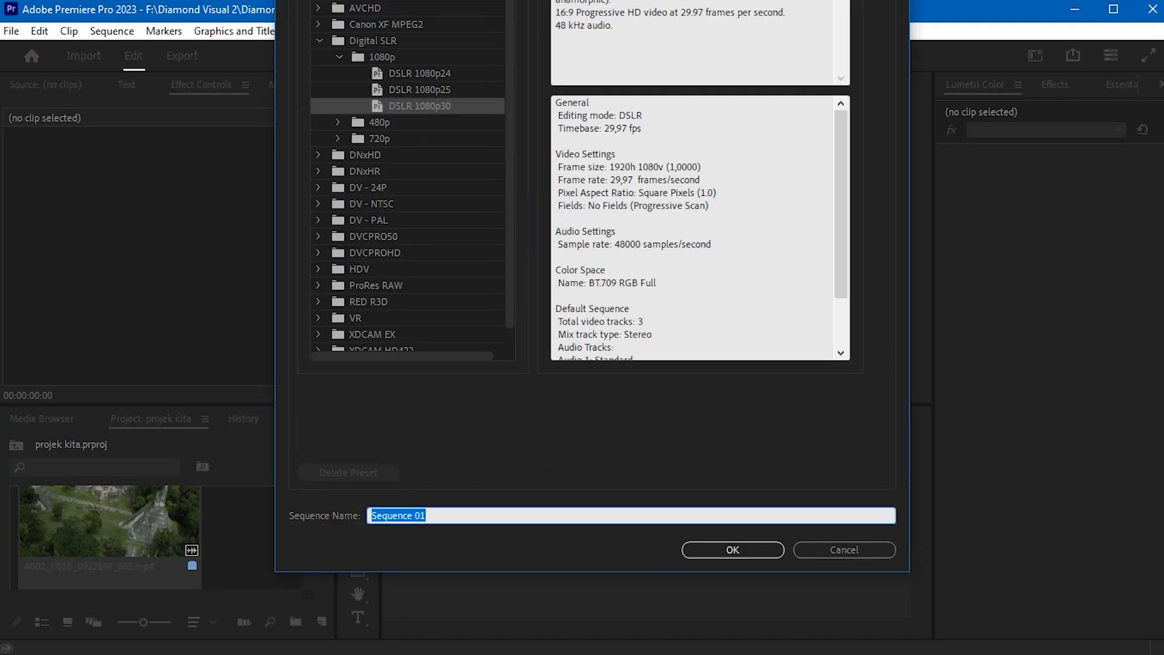
left_click_drag(546, 1, 365, 0)
left_click(658, 559)
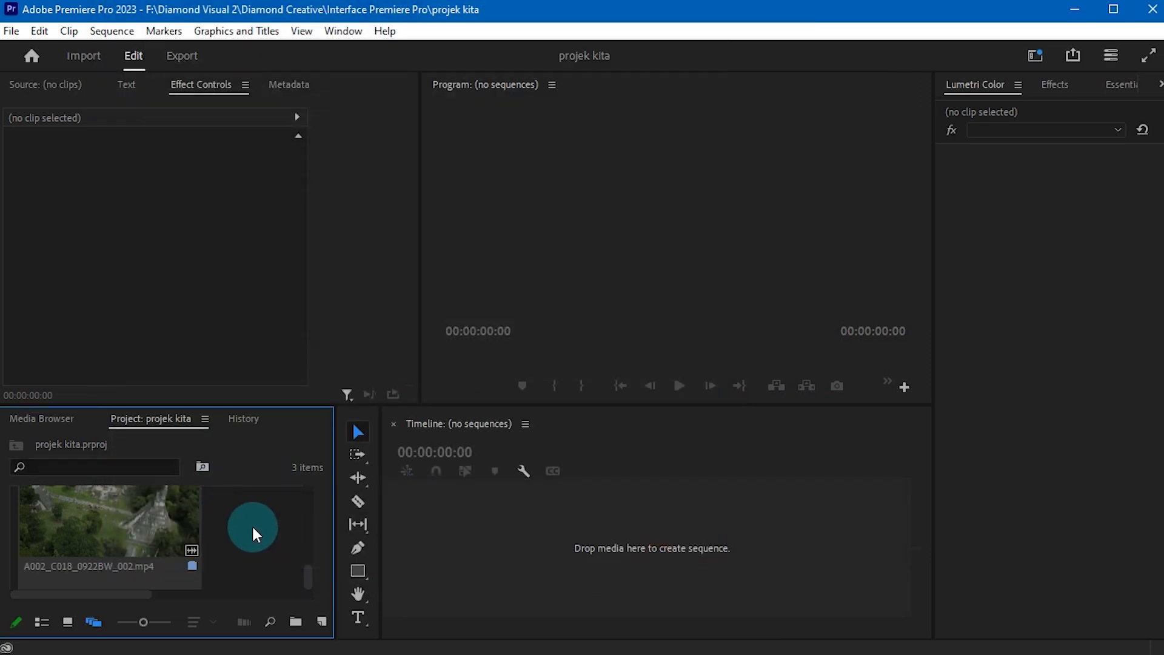
- Start a new sequence from the Project panel and look through the available sequence presets
left_click(322, 621)
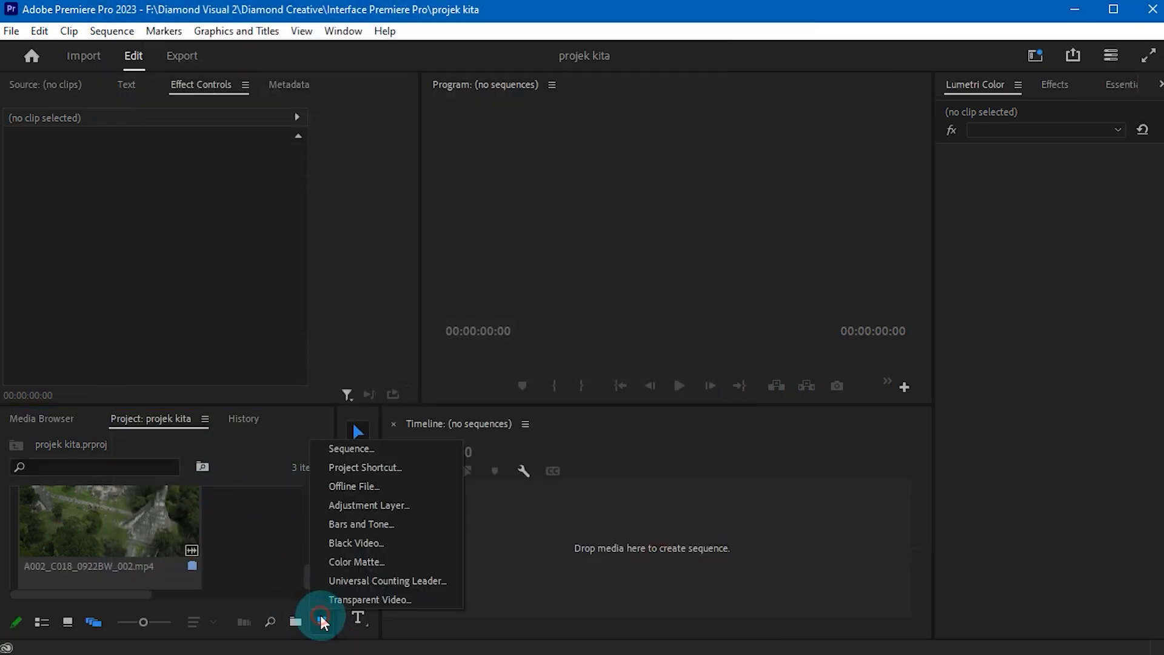
left_click(357, 451)
left_click_drag(527, 0, 368, 0)
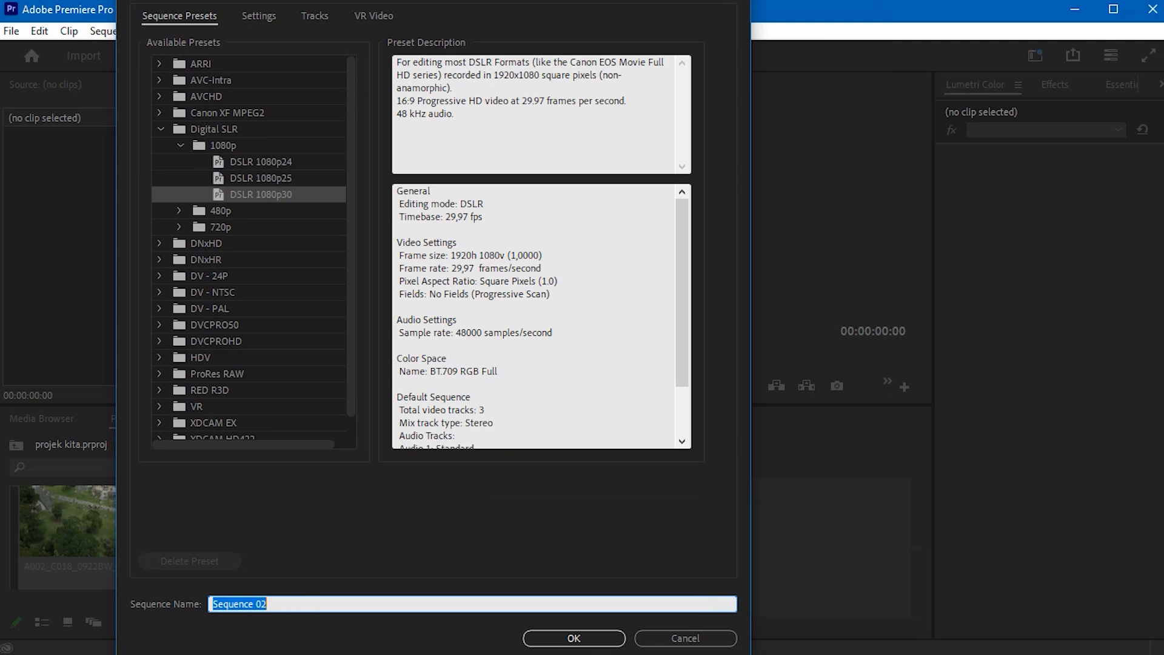
left_click_drag(300, 0, 311, 22)
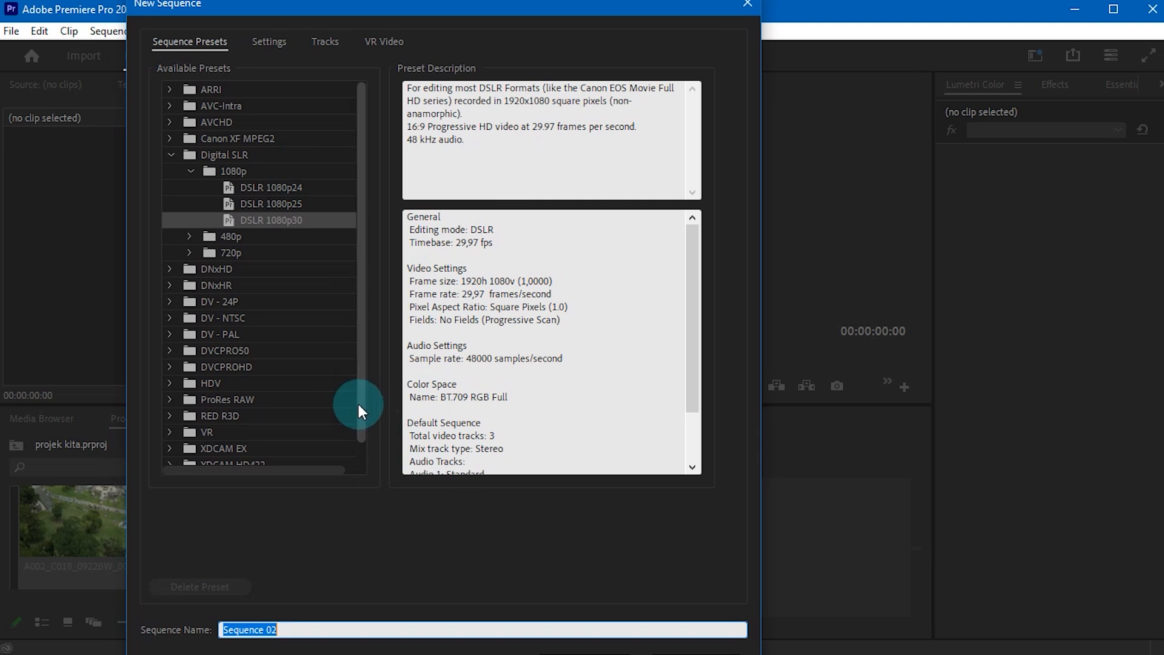
left_click_drag(361, 408, 361, 440)
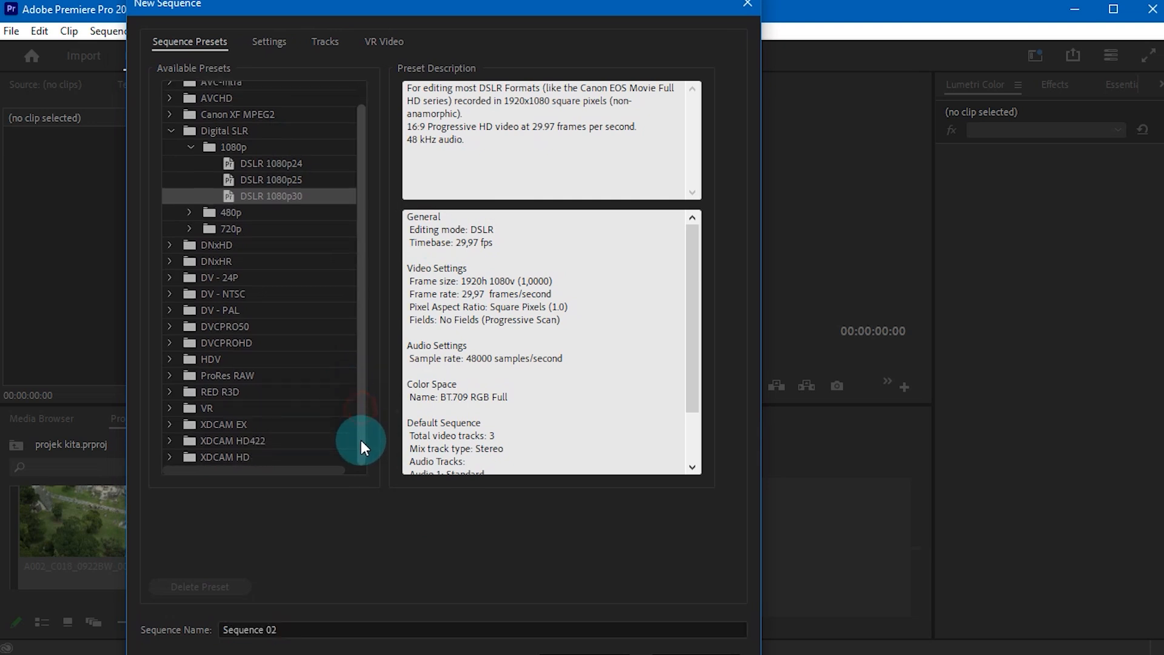
left_click_drag(361, 359, 365, 278)
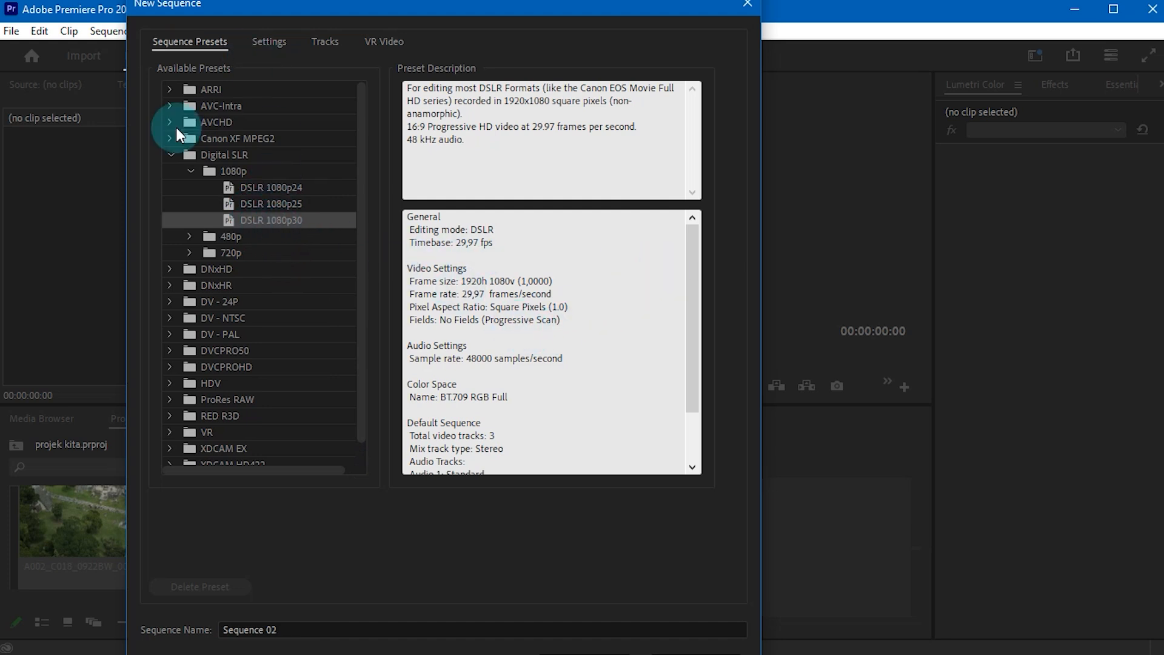
- Set the new sequence's timebase to 30,00 frames/second and its pixel aspect ratio to Square Pixels (1.0)
left_click(270, 46)
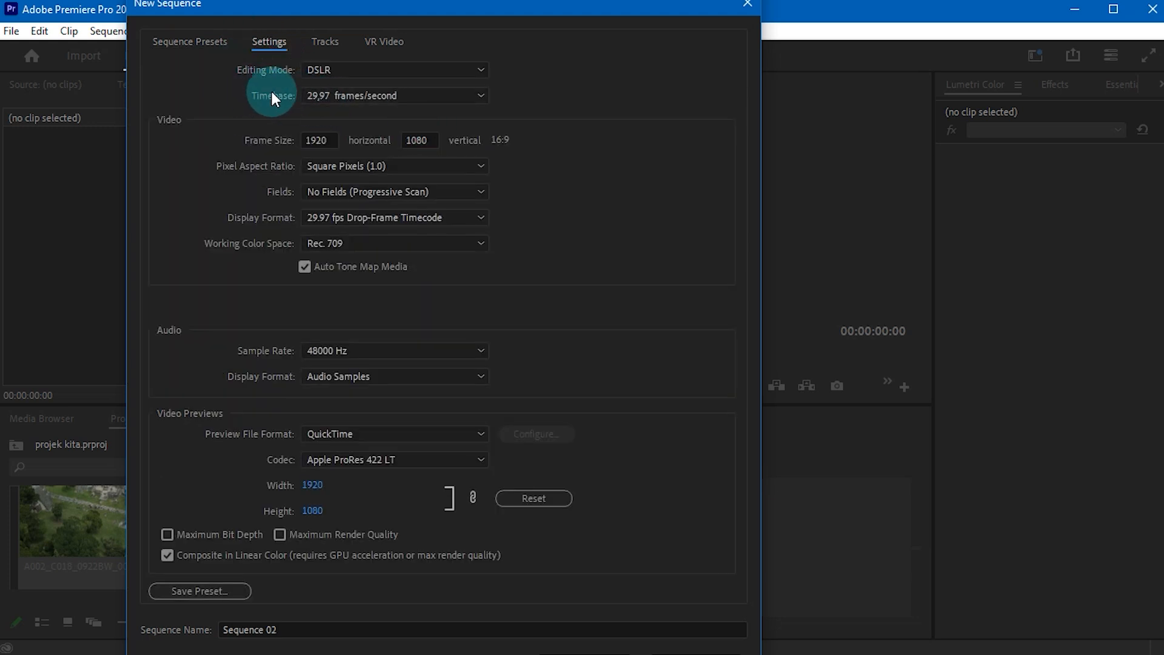
left_click(317, 95)
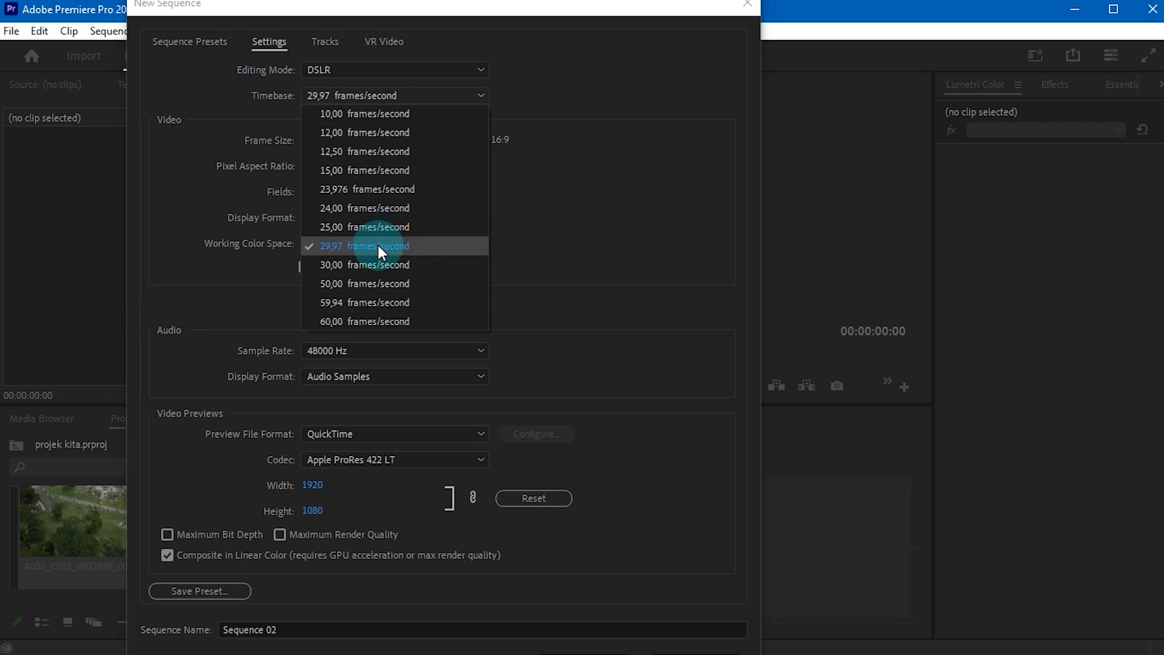
left_click(348, 264)
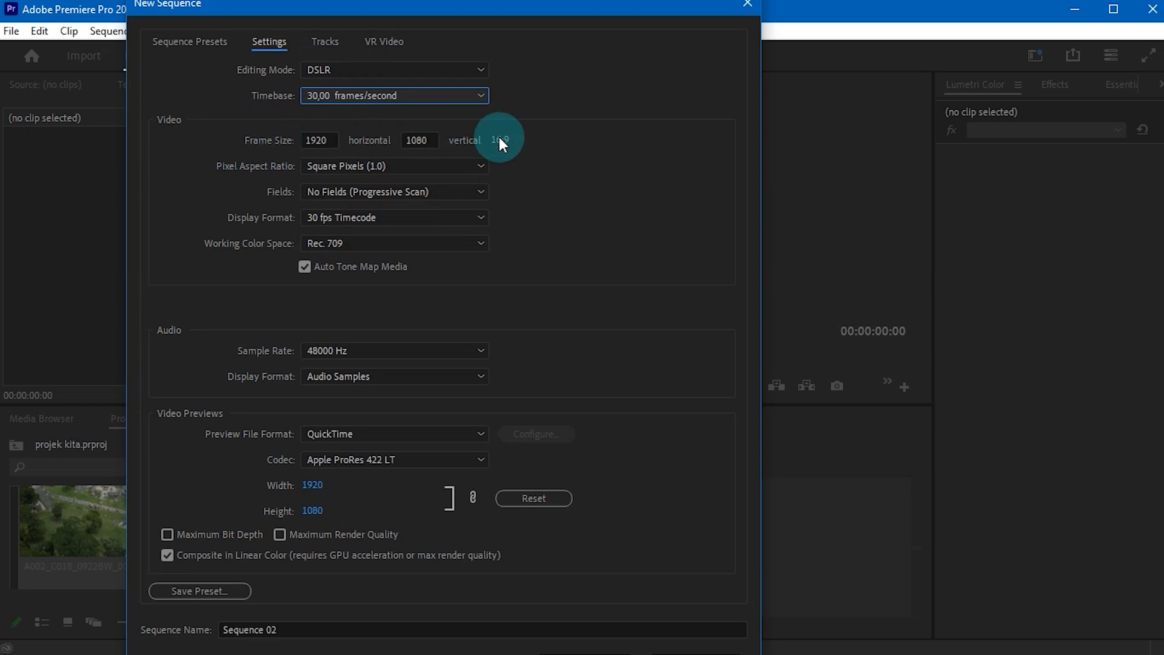
left_click(321, 137)
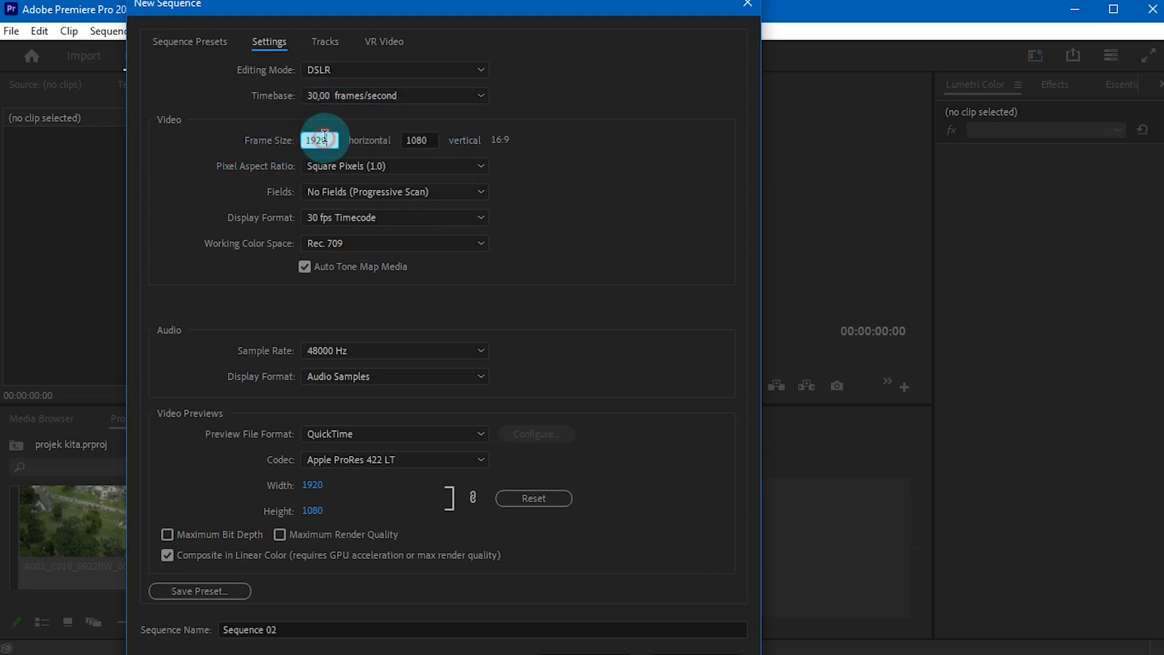
left_click(301, 122)
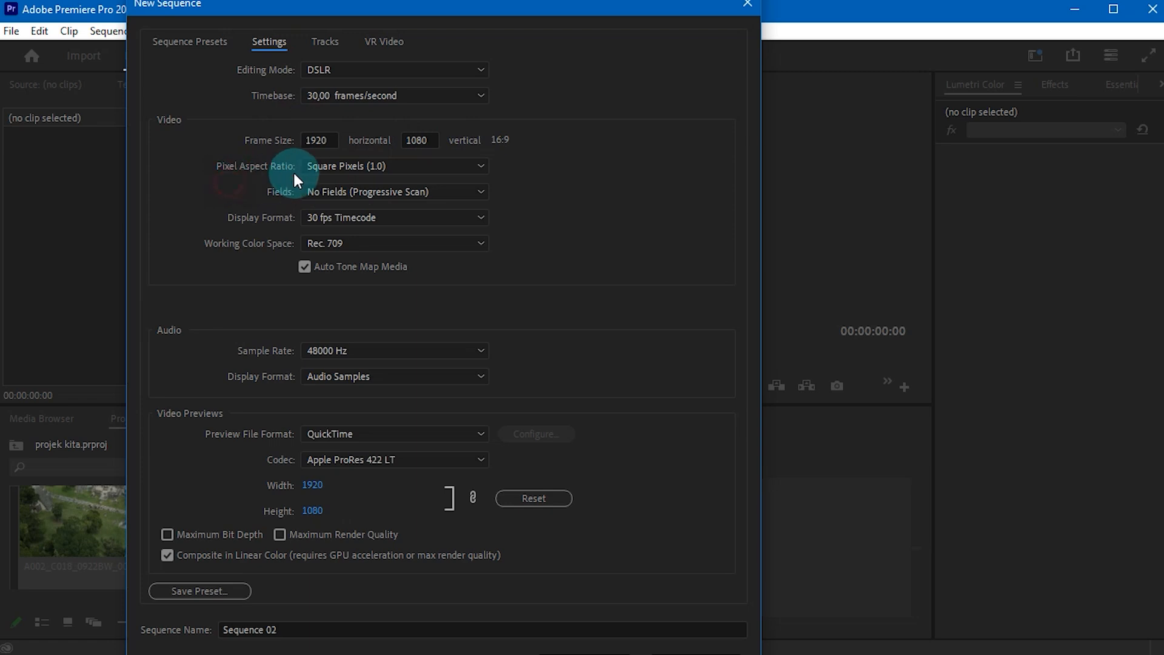
left_click(346, 170)
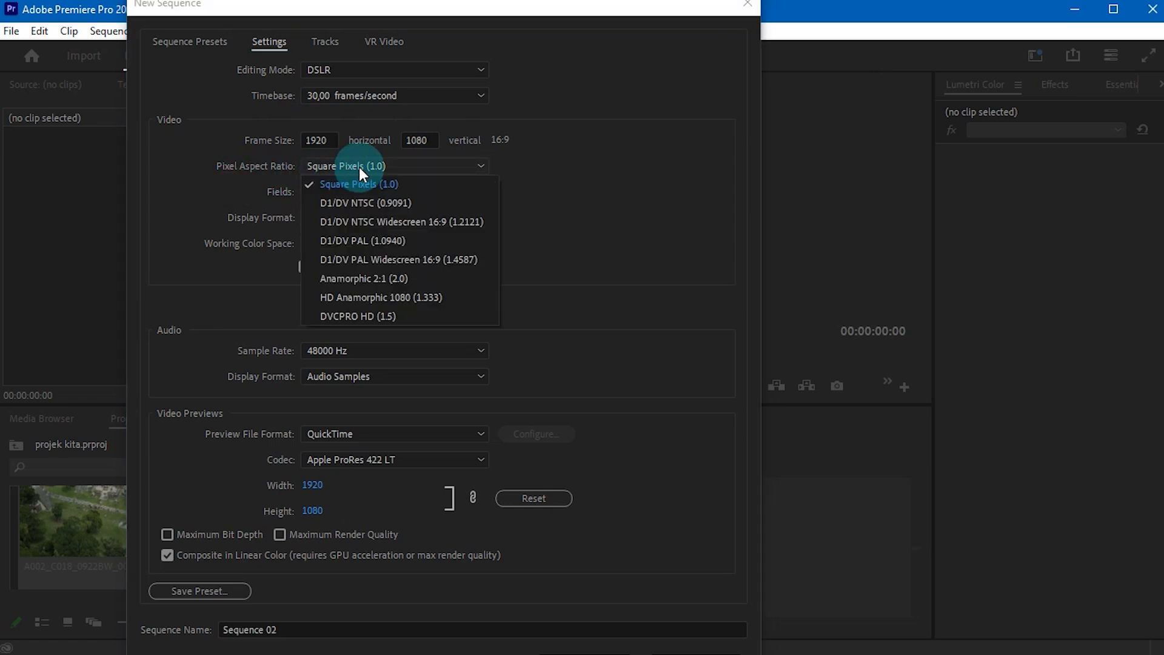
left_click(402, 188)
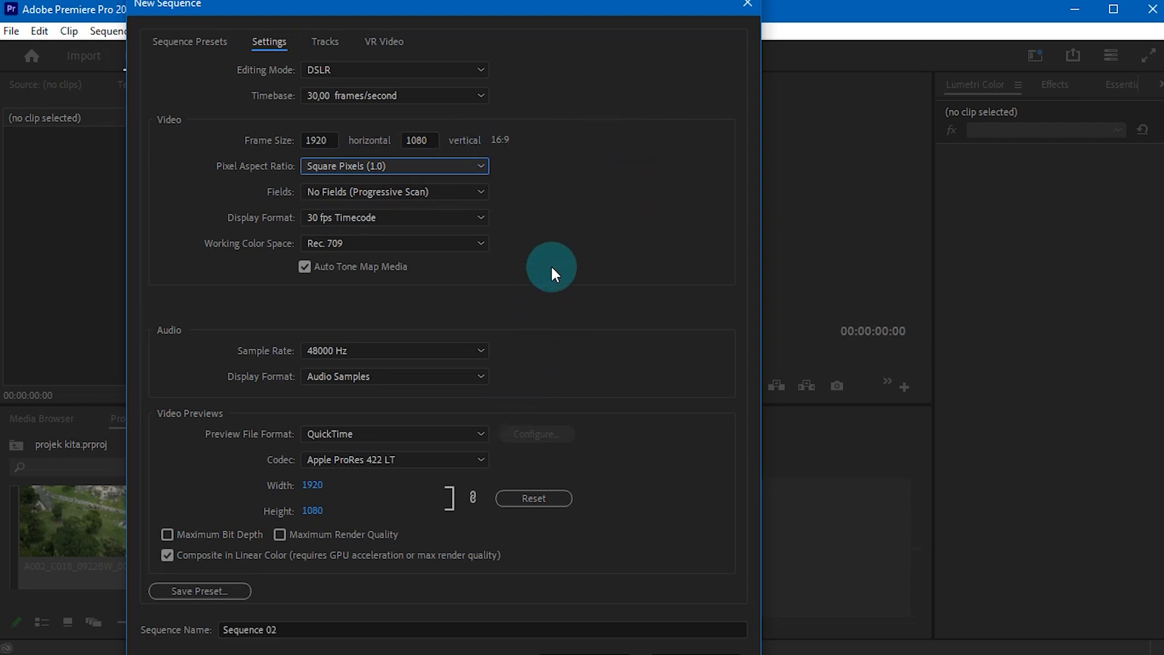
- Name the new sequence "lembr kerja"
left_click(260, 630)
left_click_drag(306, 629, 175, 634)
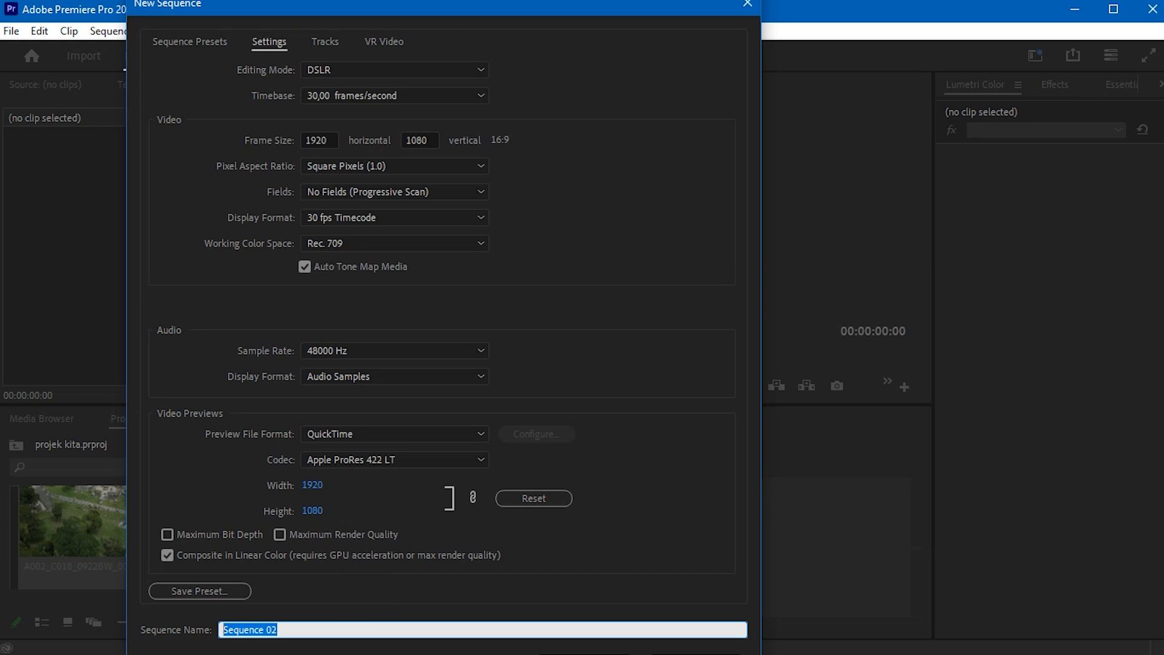
type("lembr kerja")
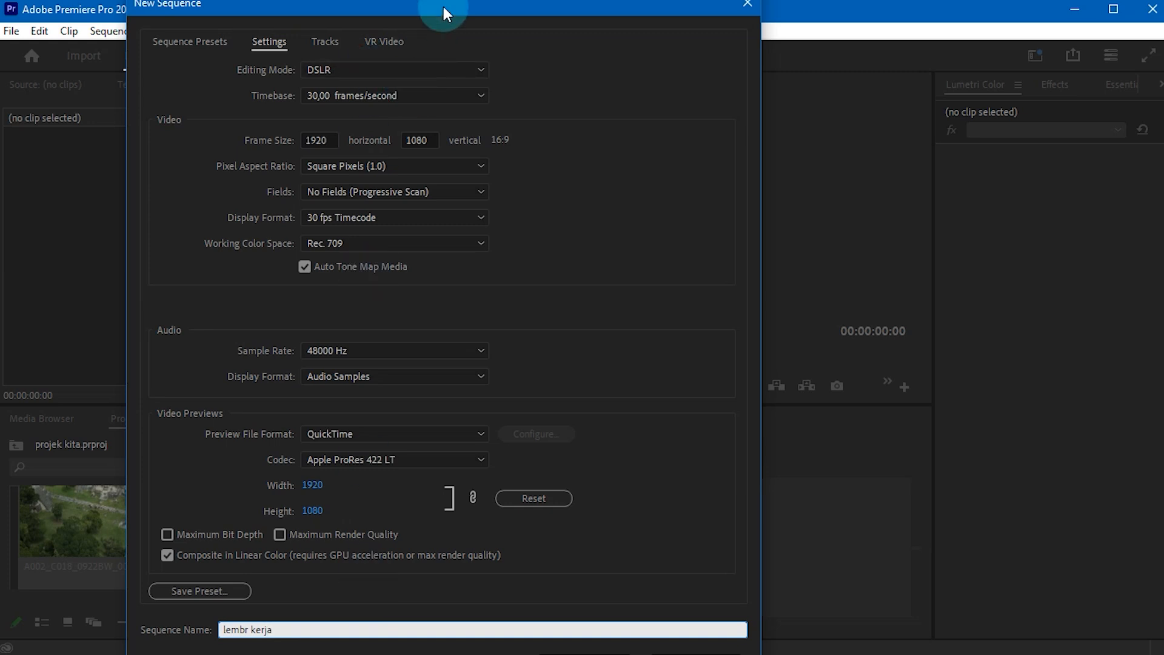
- Create the "lembr kerja" sequence with the chosen settings and move along its empty timeline, ending at 00:00:00:00
left_click_drag(442, 3, 442, 0)
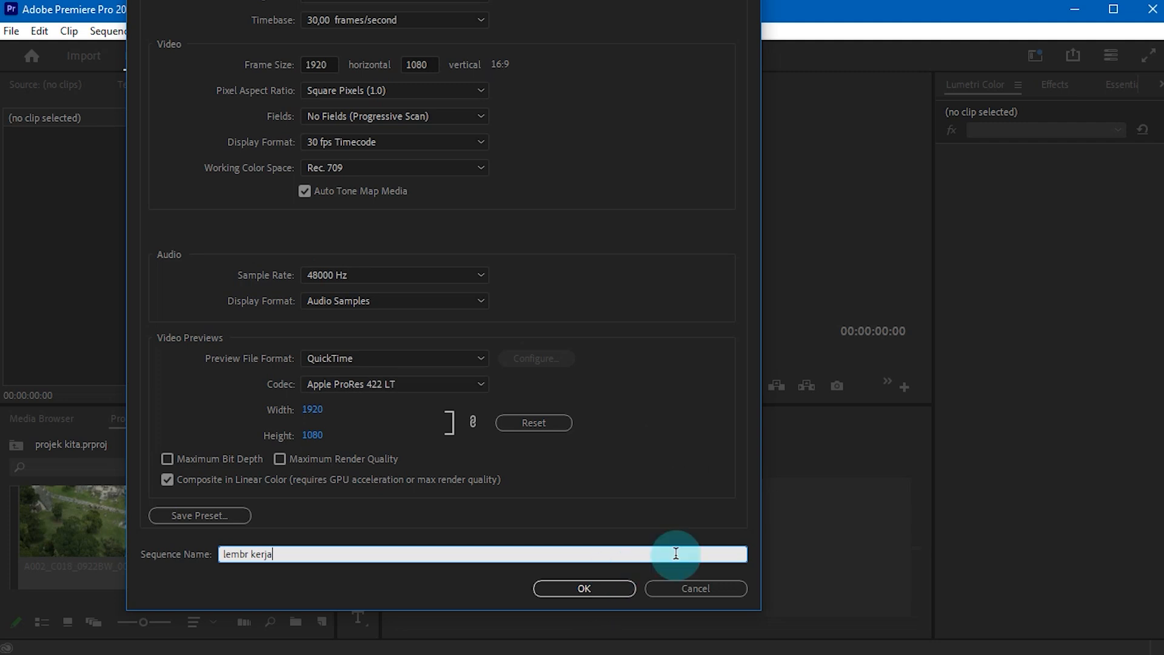
left_click(590, 591)
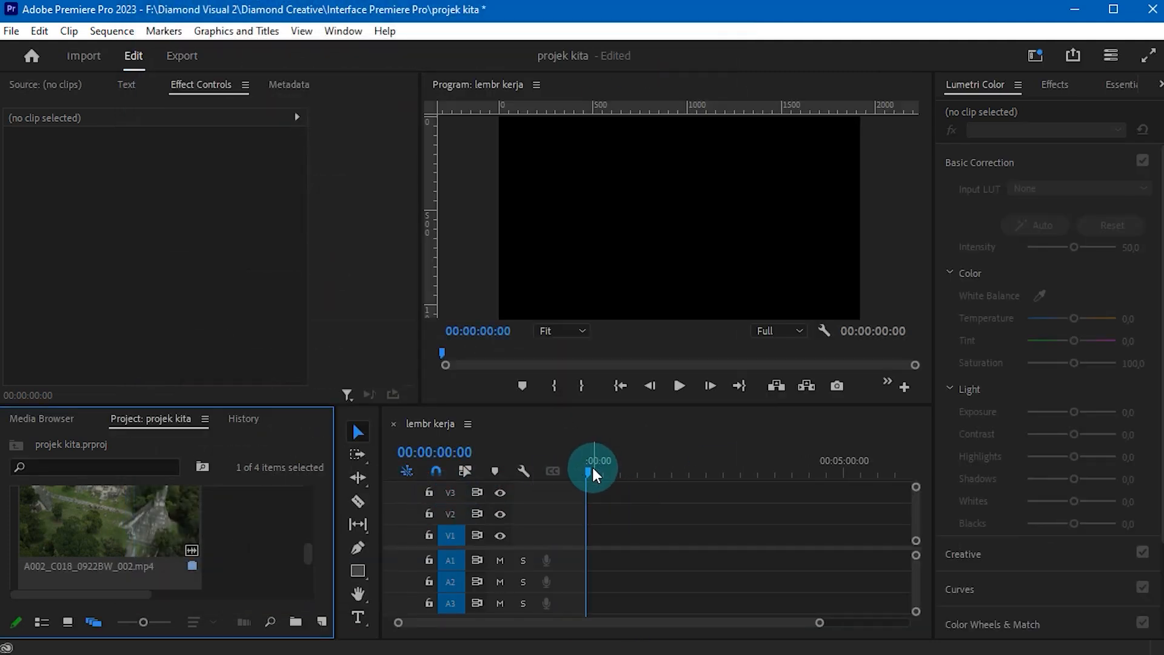
left_click(641, 486)
left_click_drag(631, 461, 427, 473)
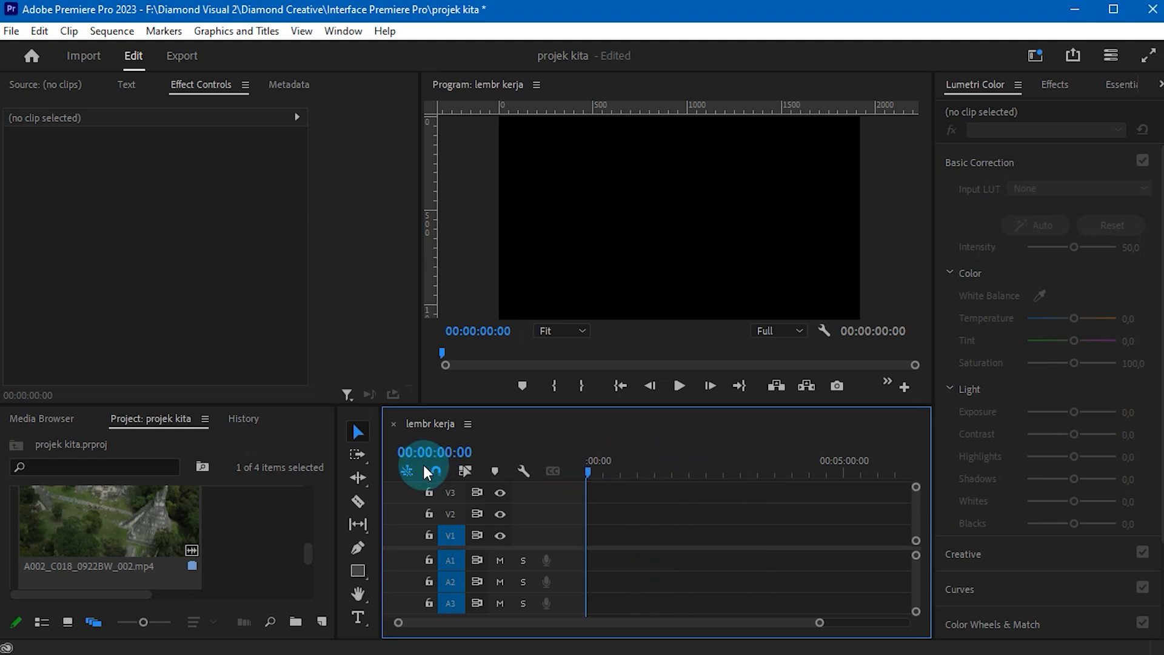
left_click_drag(619, 465, 570, 472)
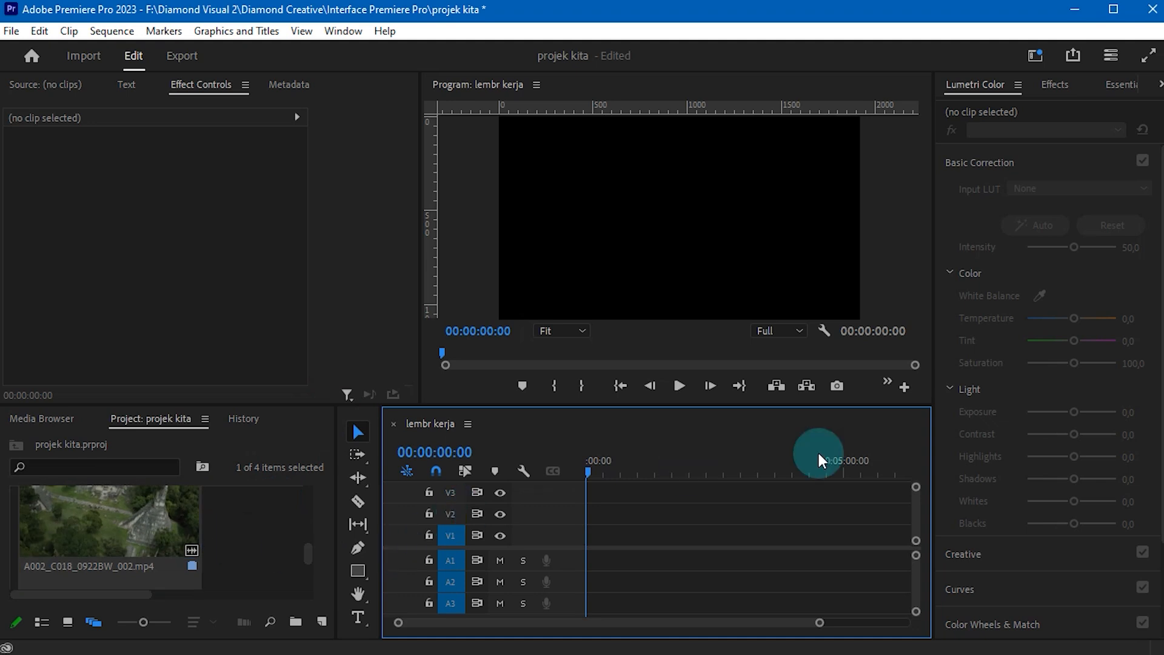
- Find the new sequence in the Project panel and enlarge the Project and timeline panels upward
left_click(255, 537)
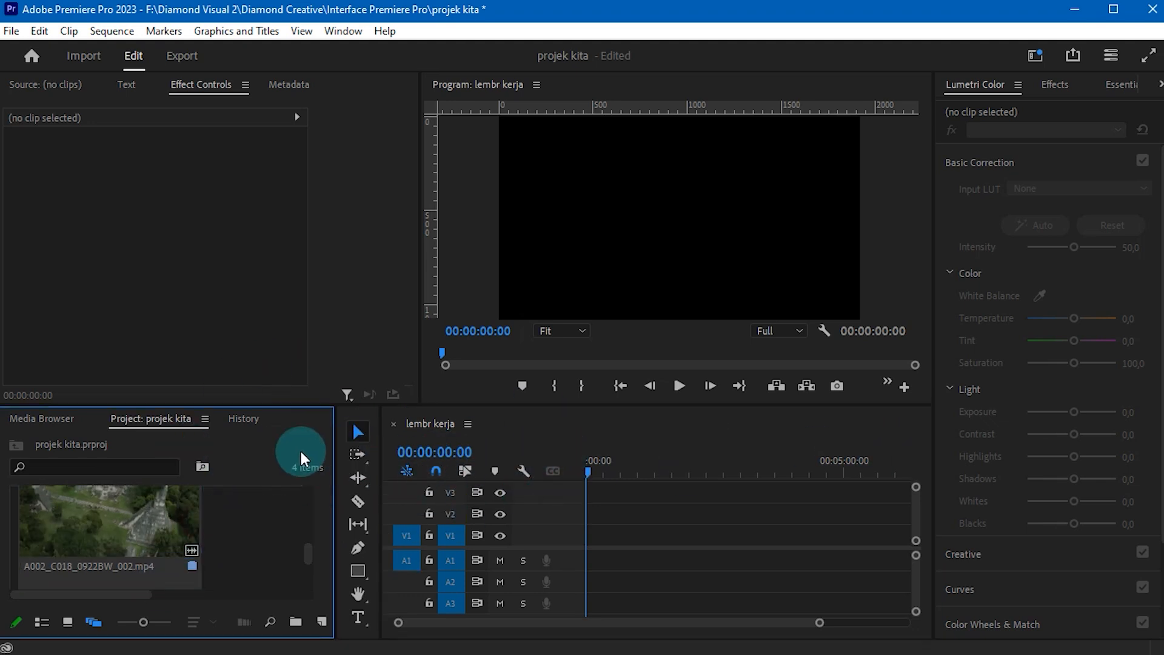
scroll(308, 545, "down", 2)
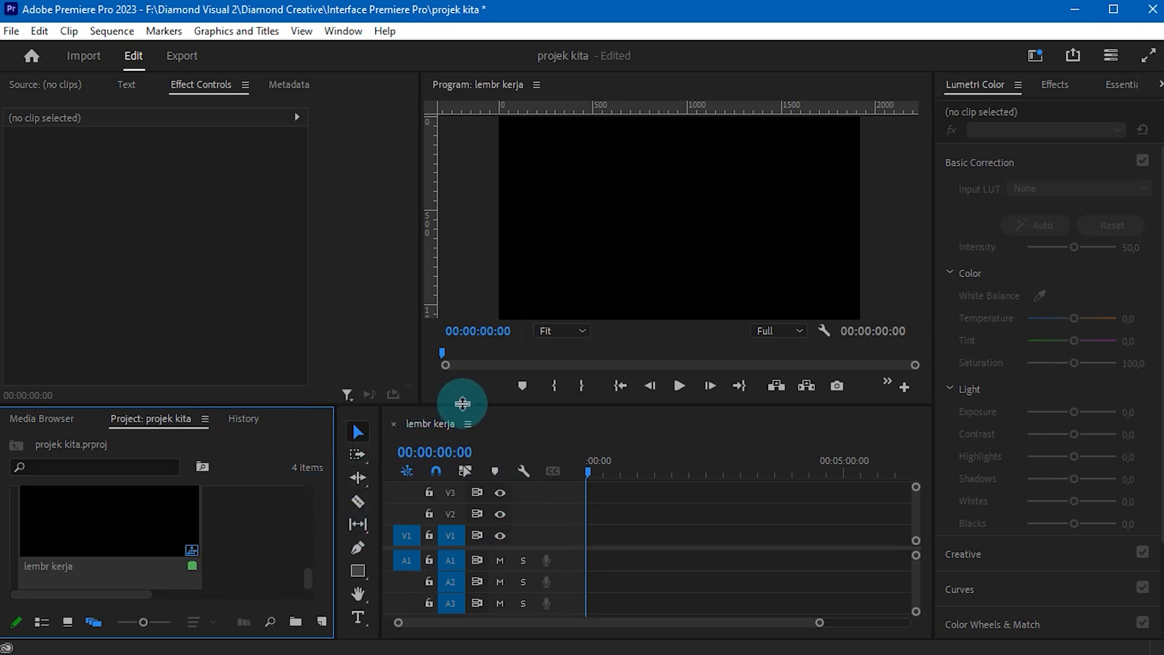
left_click_drag(463, 402, 463, 389)
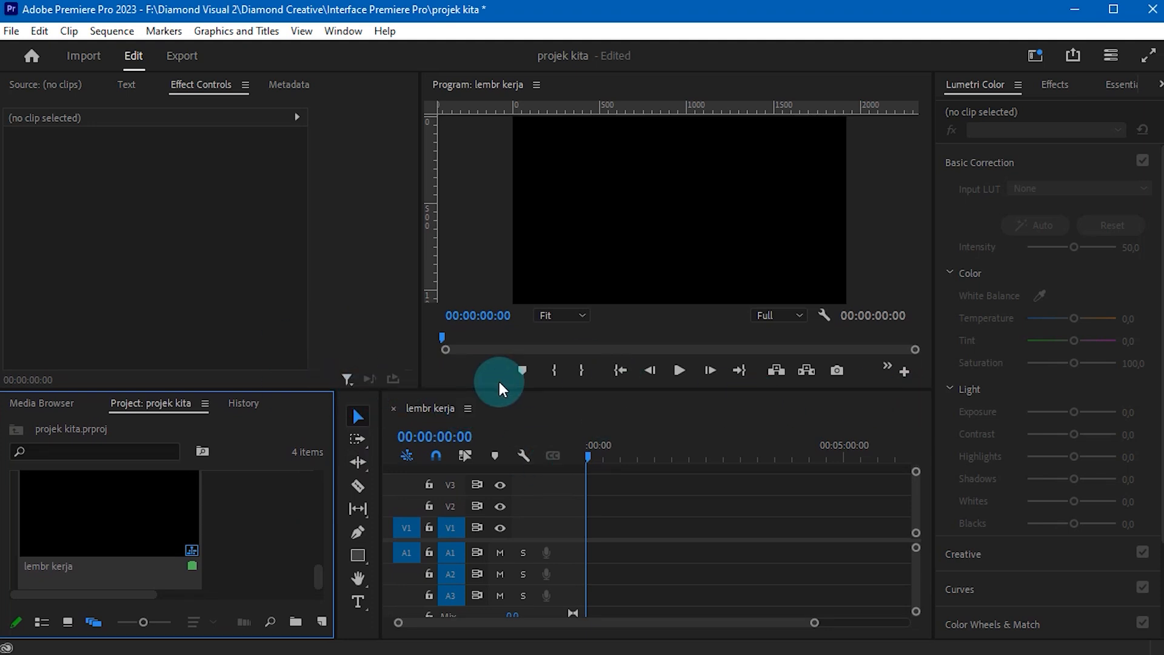
left_click_drag(473, 393, 475, 368)
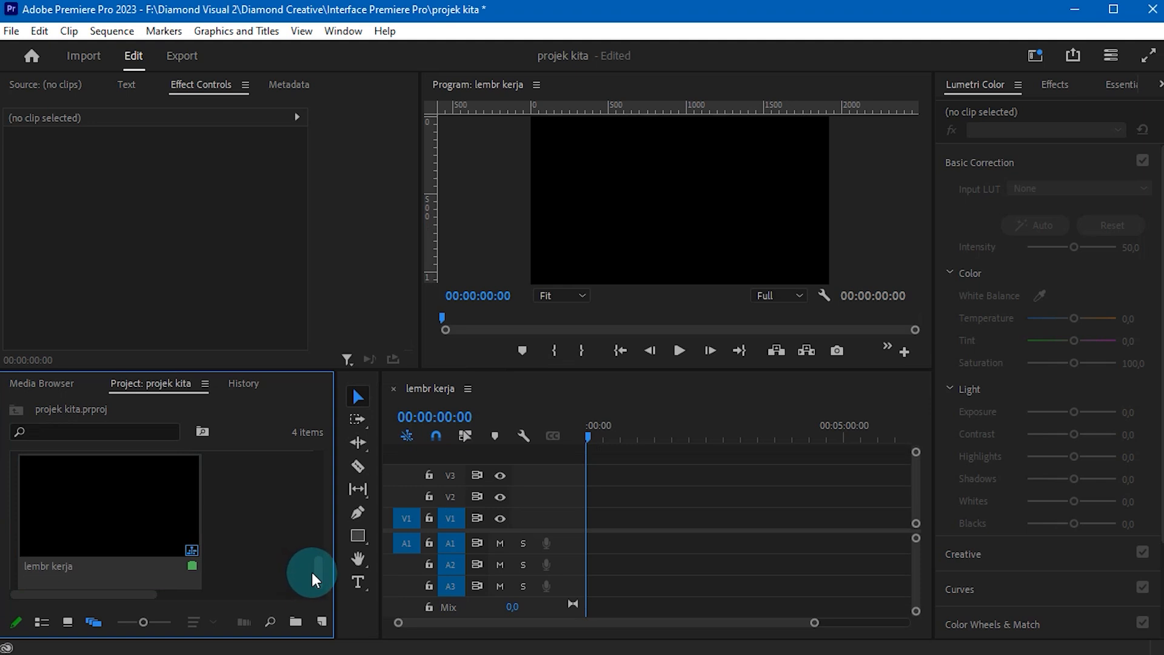
- Place the clip A002_C009_092221_001.mp4 at the start of track V1, keeping the existing sequence settings
scroll(316, 564, "down", 3)
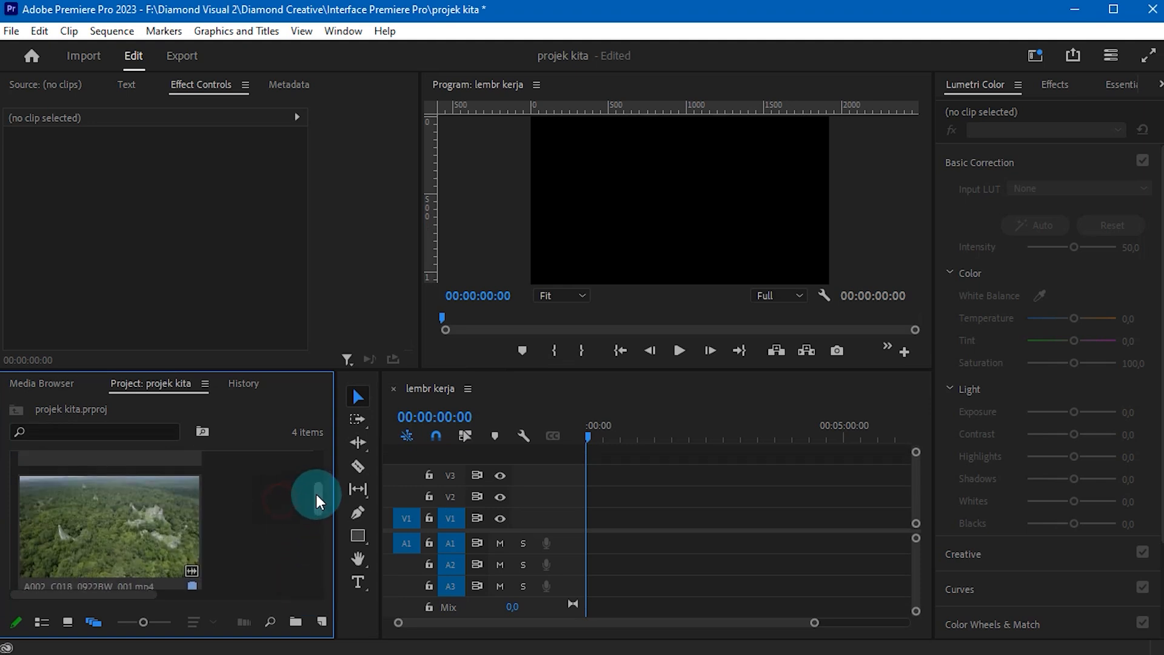
left_click_drag(315, 493, 319, 464)
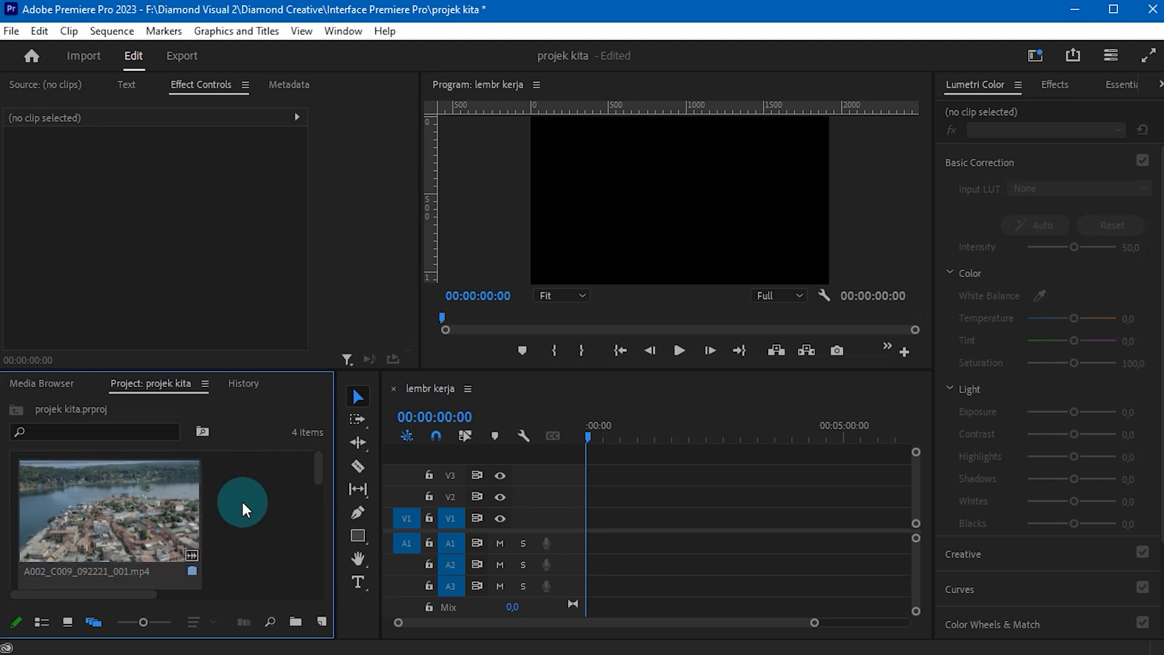
left_click(193, 511)
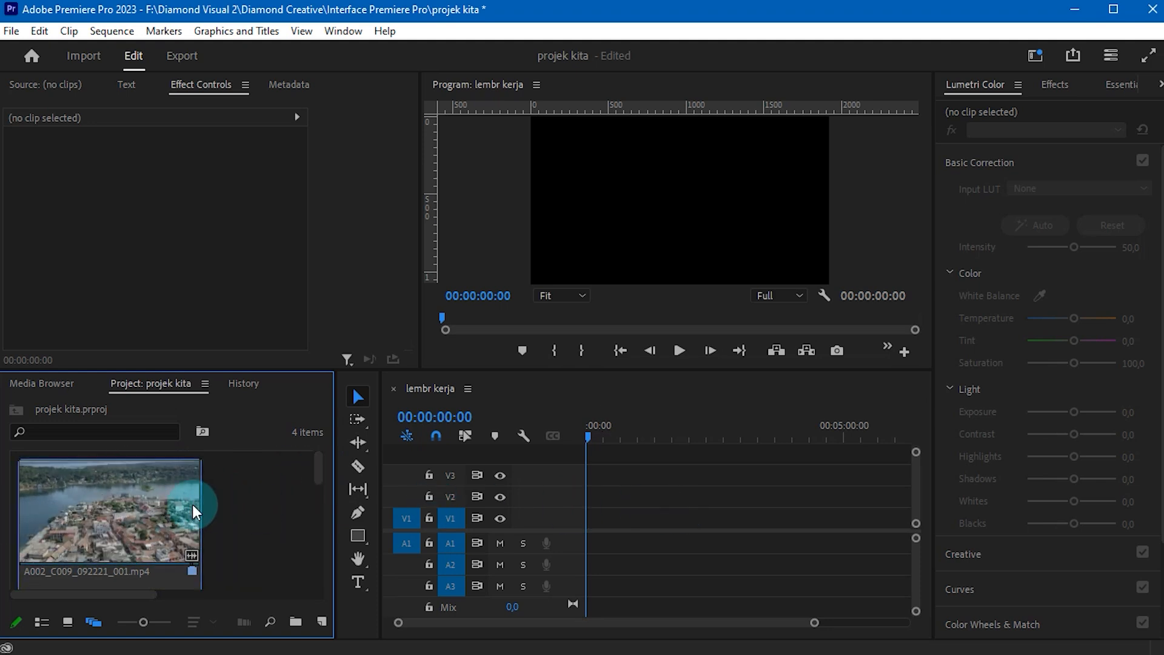
left_click(266, 499)
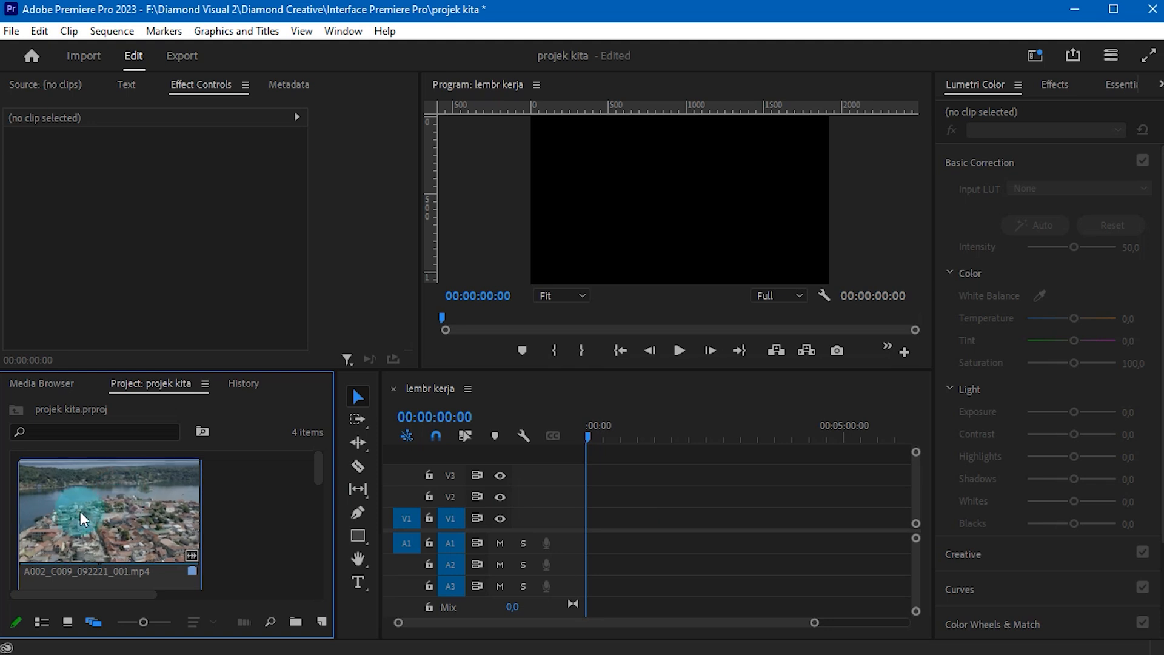
left_click_drag(80, 511, 589, 513)
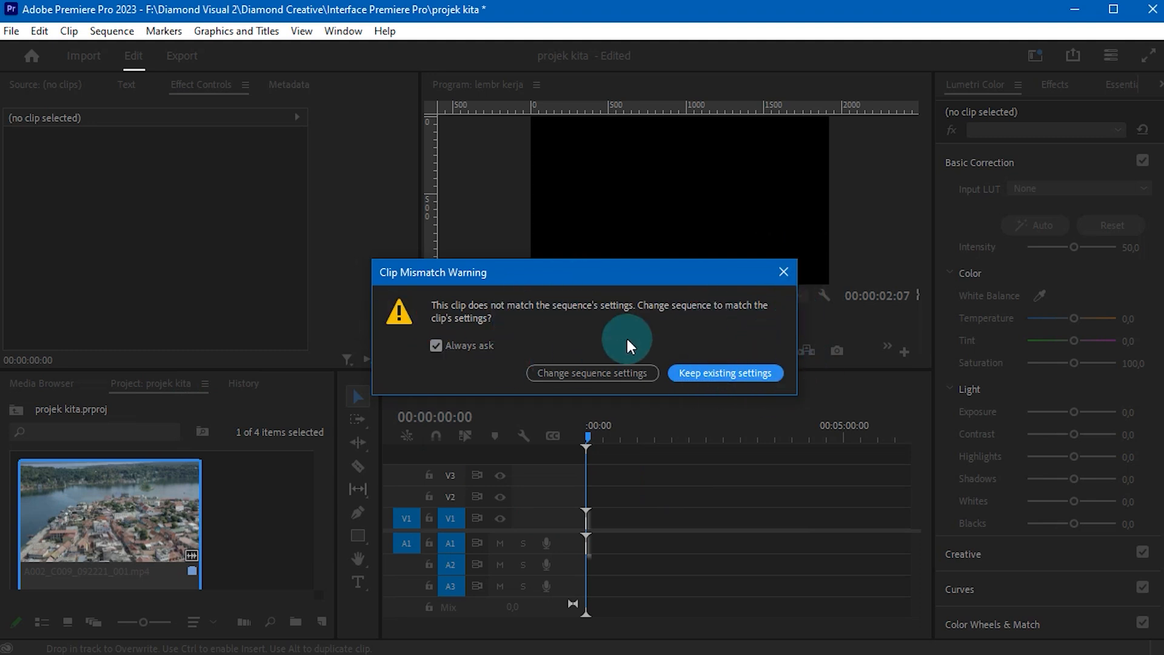
left_click(751, 380)
- Zoom the timeline in on the placed clip, preview its opening frames and return the playhead to 00:00:00:00
mouse_move(597, 442)
left_mouse_down()
mouse_move(613, 437)
mouse_move(587, 437)
left_mouse_up()
left_click(848, 579)
left_click_drag(821, 623, 645, 618)
left_click(603, 436)
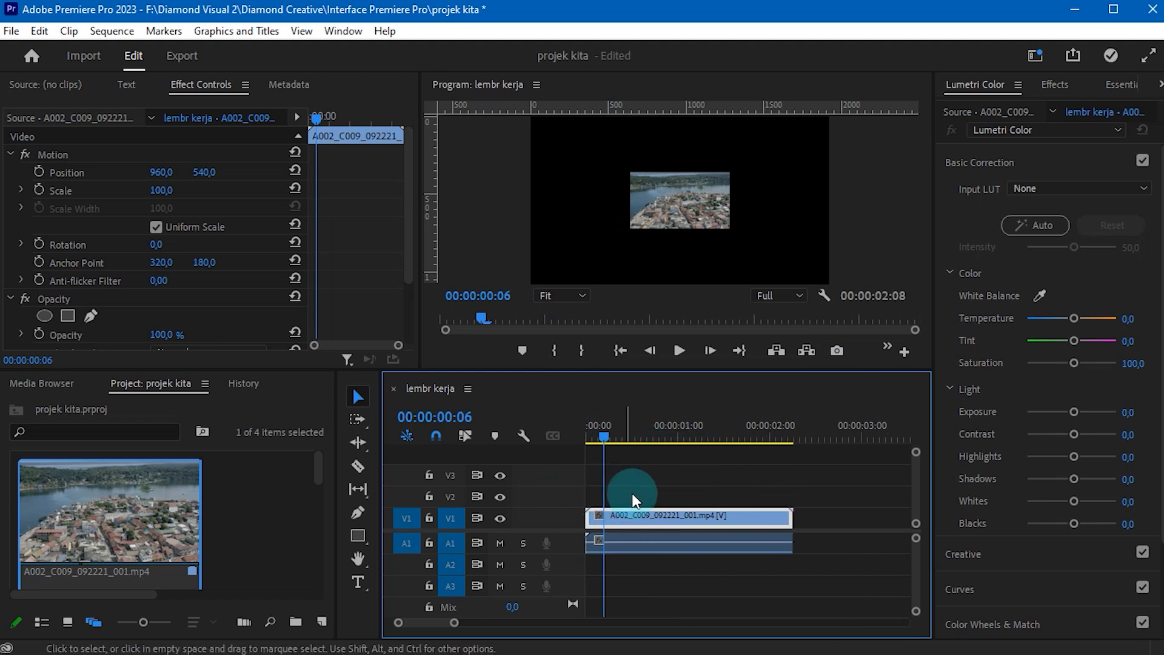
left_click(770, 188)
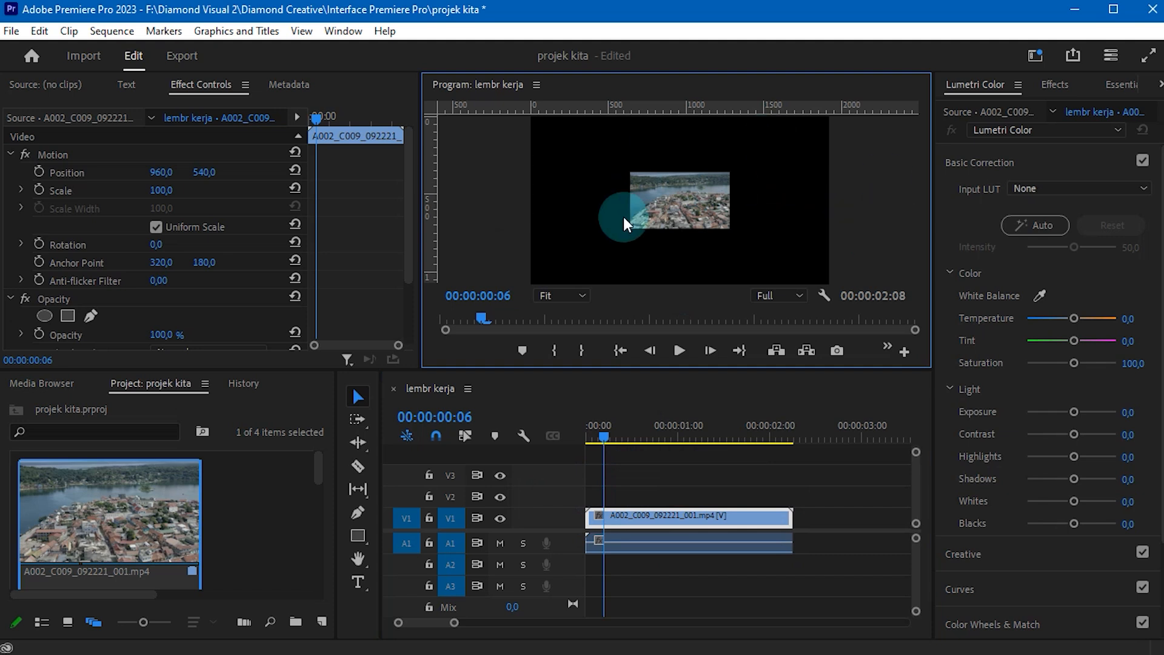
left_click_drag(606, 429, 559, 433)
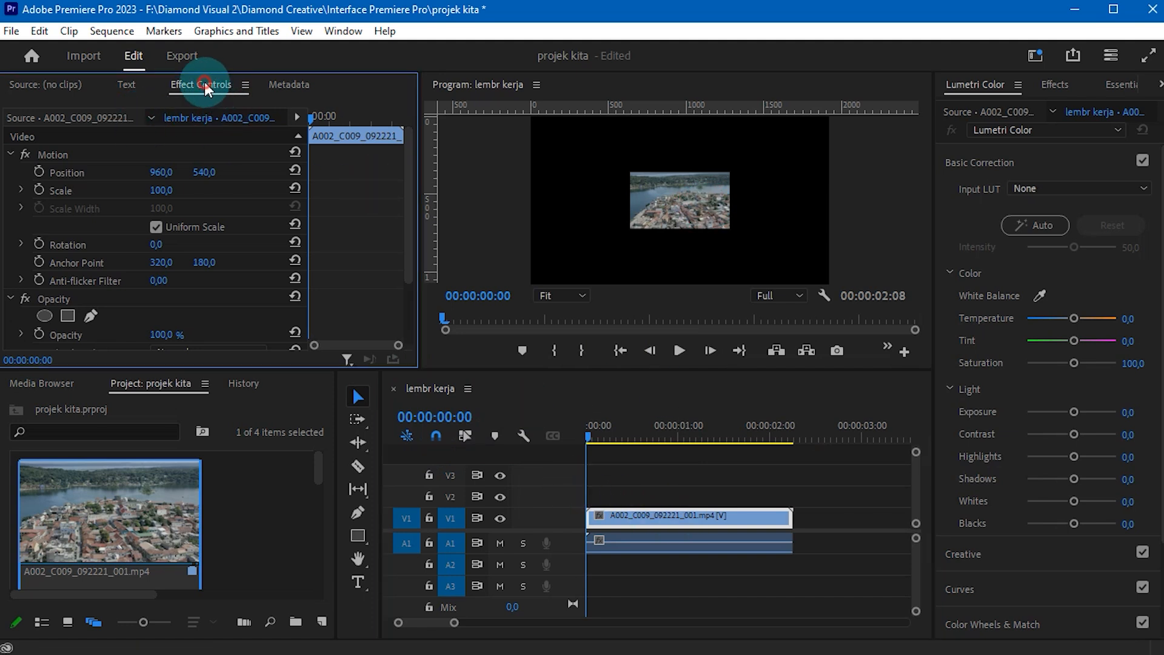
- Examine the Motion, Opacity and Time Remapping properties in Effect Controls with the V1 clip selected and deselected
left_click(634, 475)
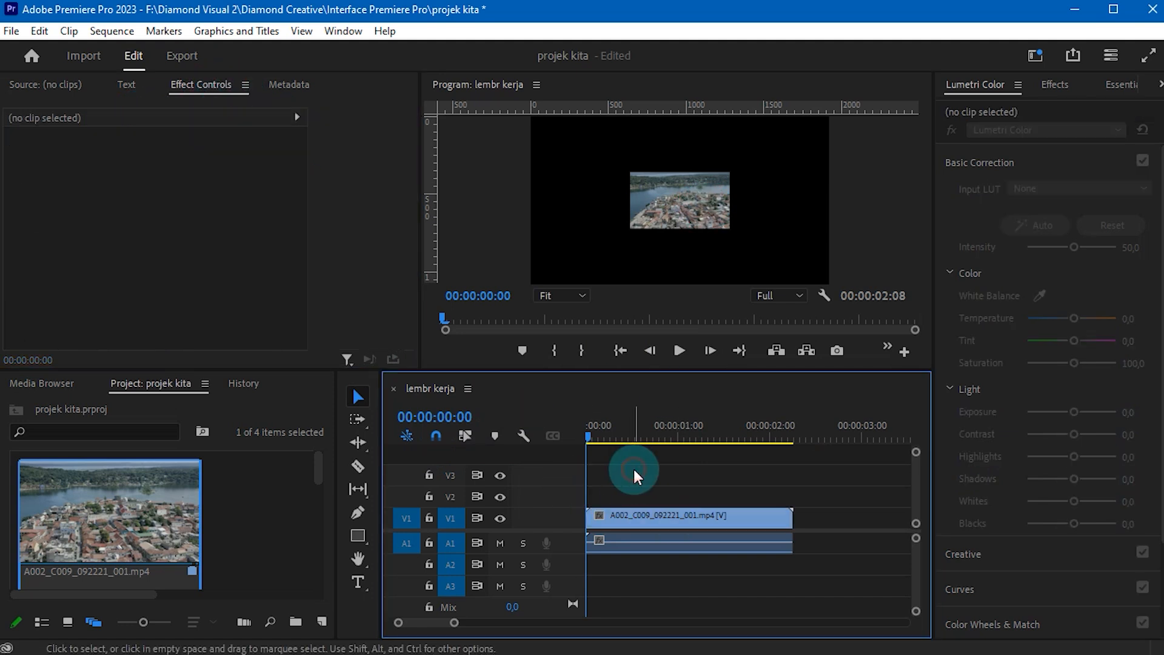
left_click(665, 522)
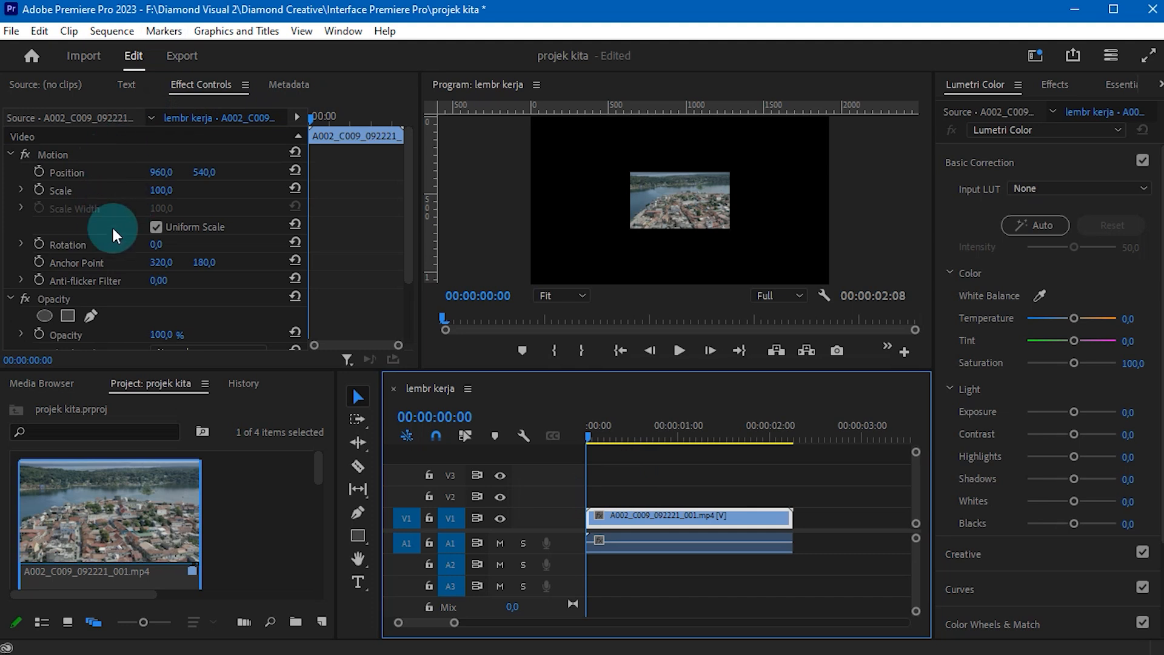
scroll(115, 229, "down", 3)
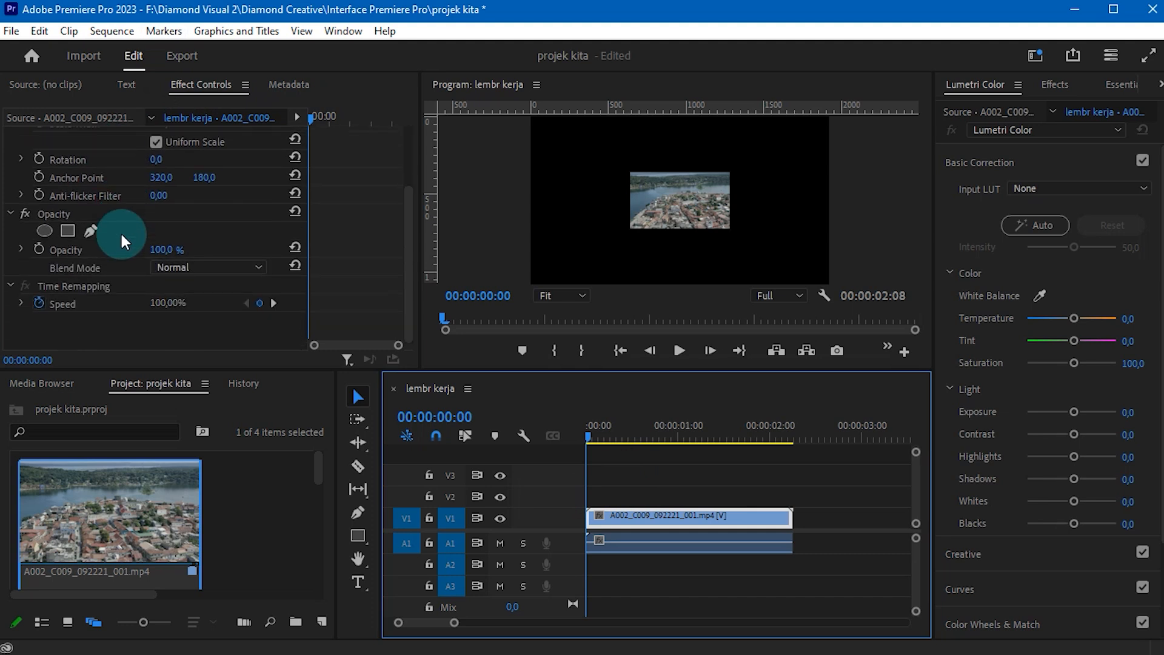
left_click(619, 481)
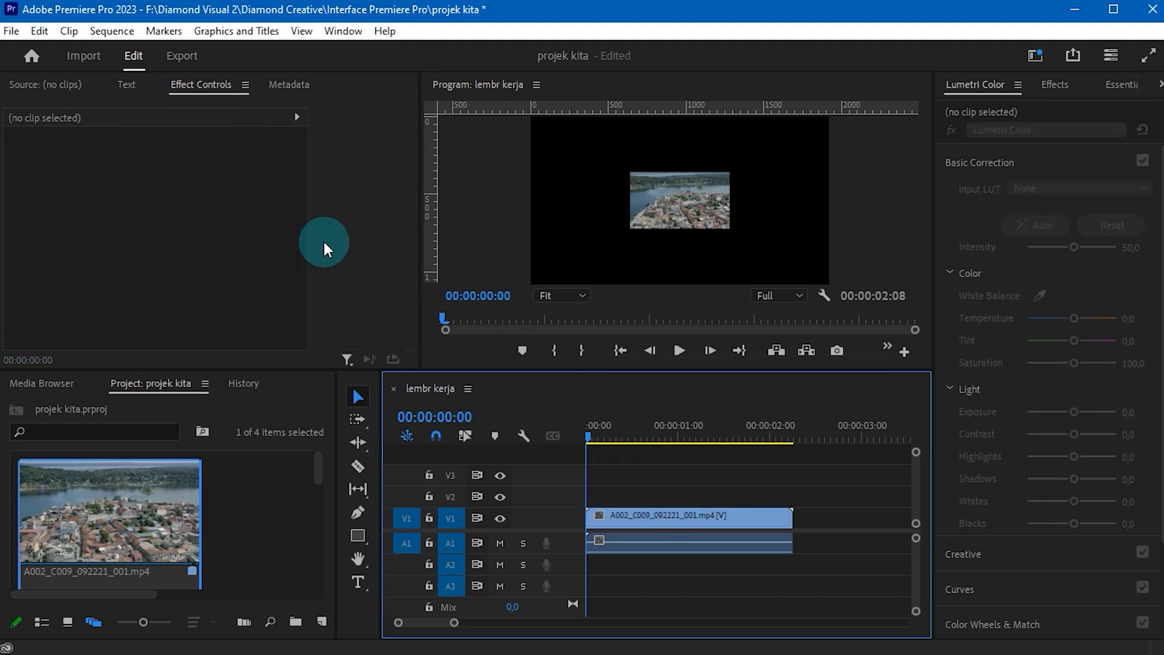
left_click(690, 519)
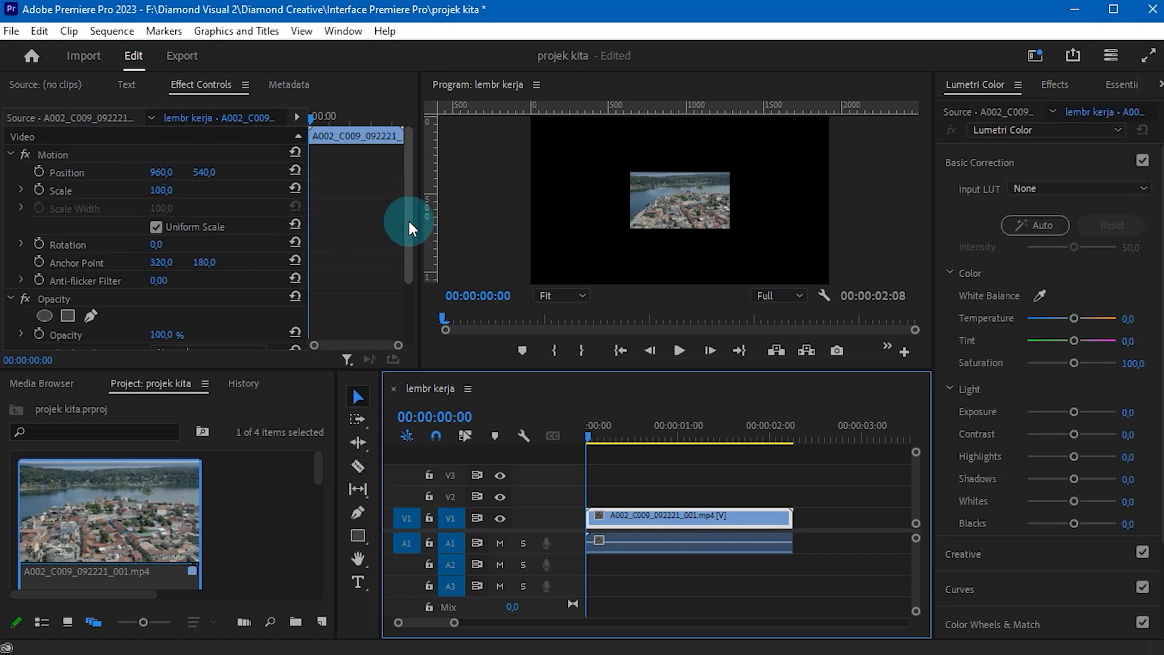
left_click_drag(410, 224, 420, 174)
- Scale the V1 clip up to 312,1 through its Motion effect so that it fills the frame
left_click(92, 155)
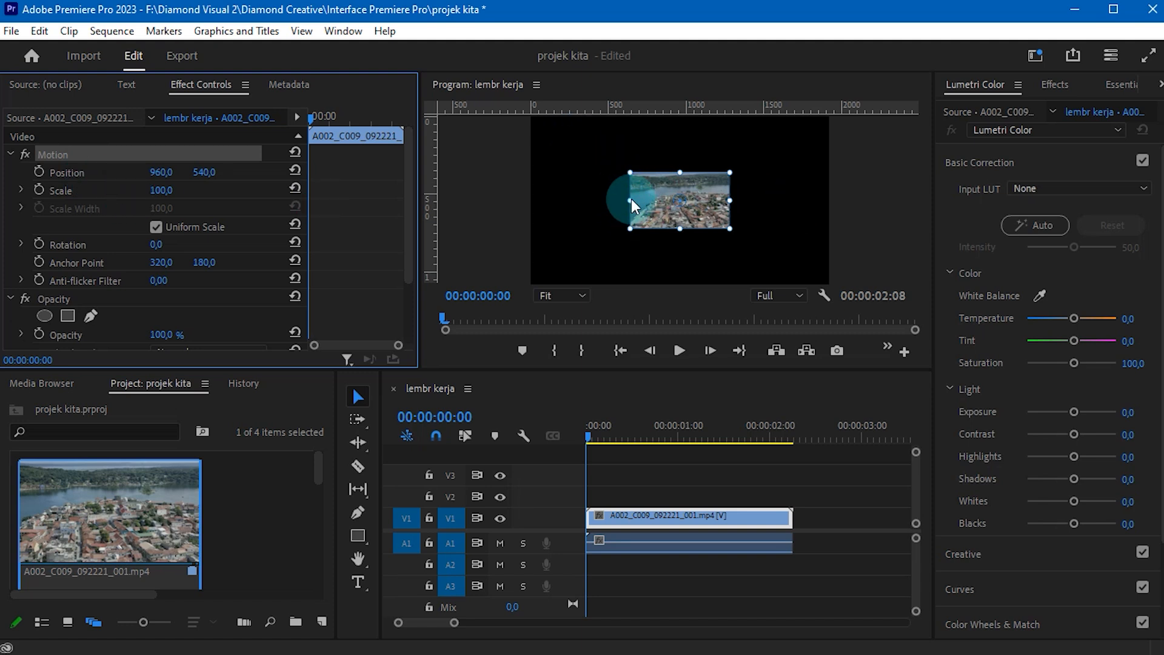
left_click_drag(630, 200, 583, 200)
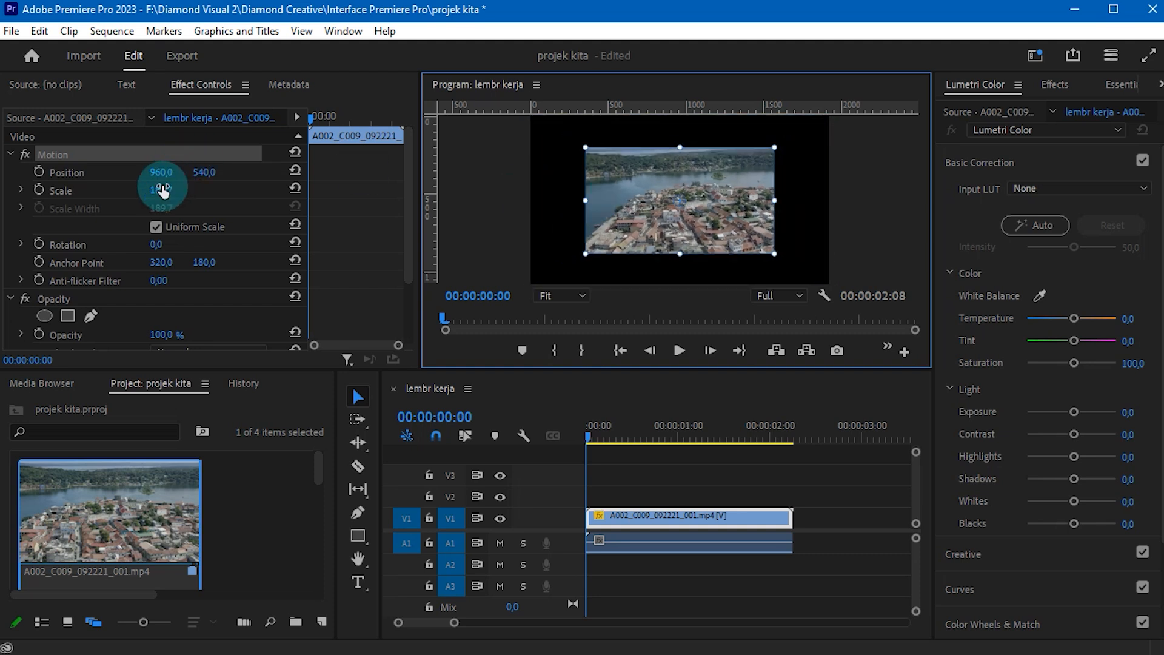
mouse_move(160, 190)
left_mouse_down()
mouse_move(295, 189)
mouse_move(229, 190)
left_mouse_up()
left_click(496, 192)
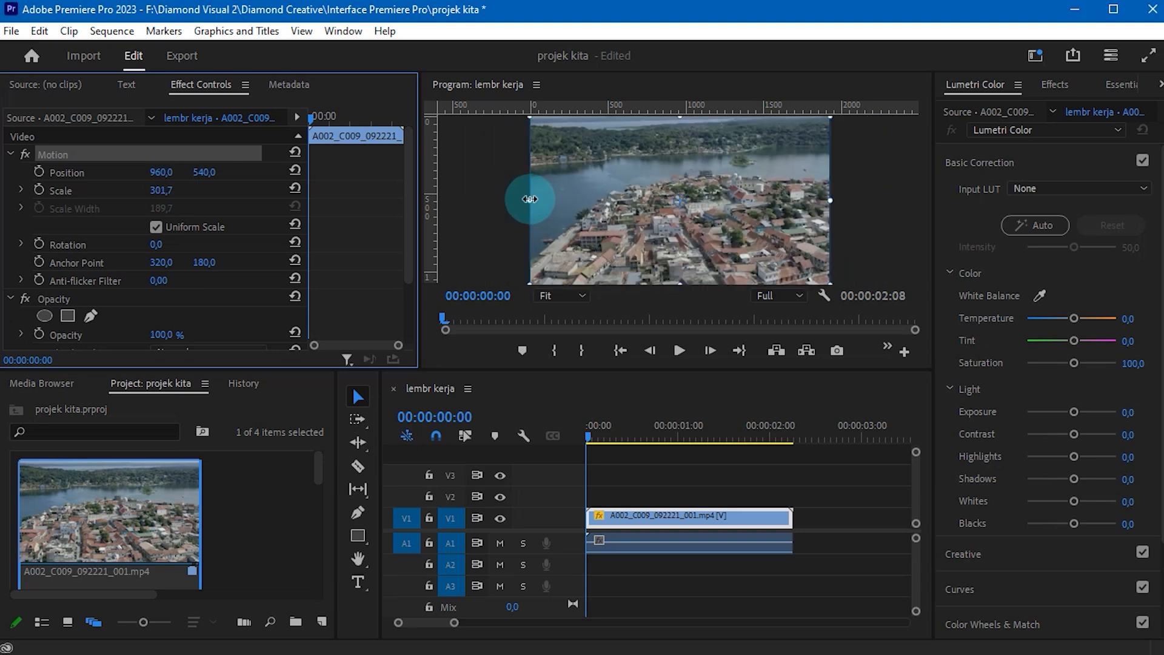
mouse_move(530, 200)
left_mouse_down()
mouse_move(653, 190)
mouse_move(457, 203)
mouse_move(548, 198)
mouse_move(525, 204)
left_mouse_up()
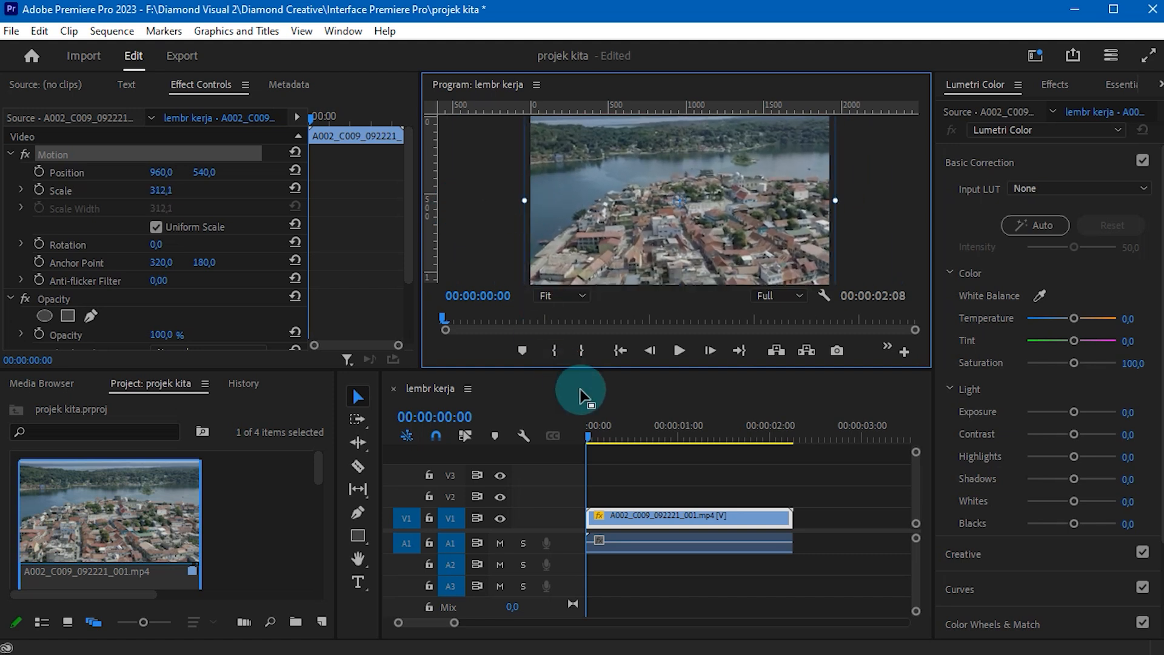
- Delete the clip's video and audio from tracks V1 and A1 of the sequence
left_click_drag(606, 422, 571, 431)
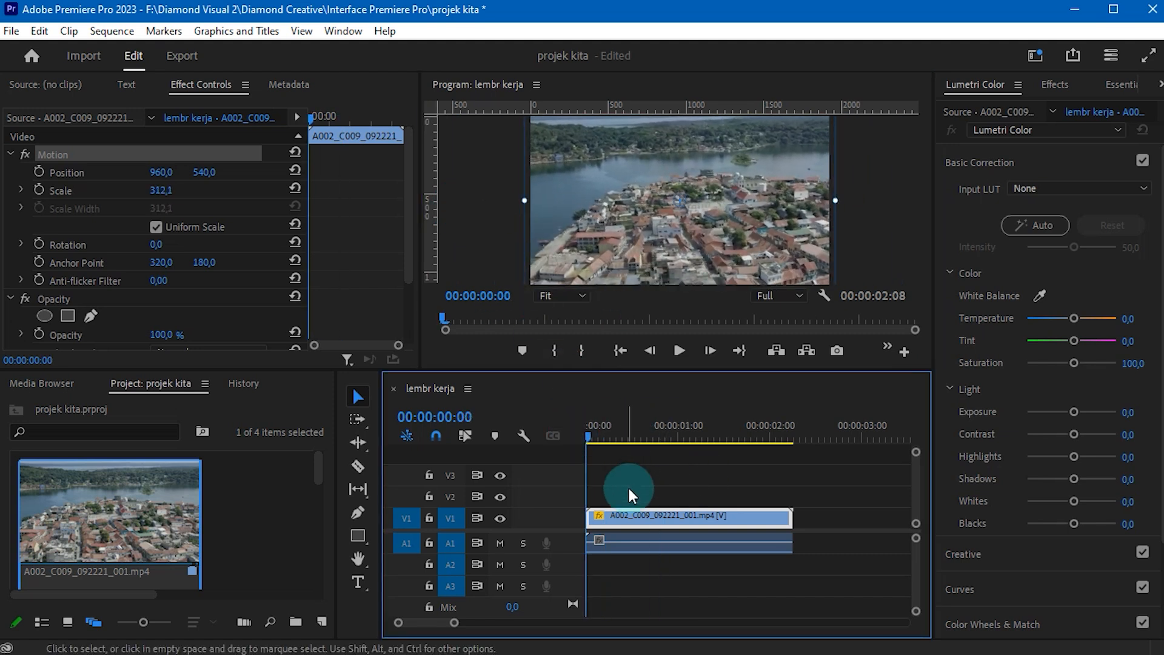
left_click(617, 469)
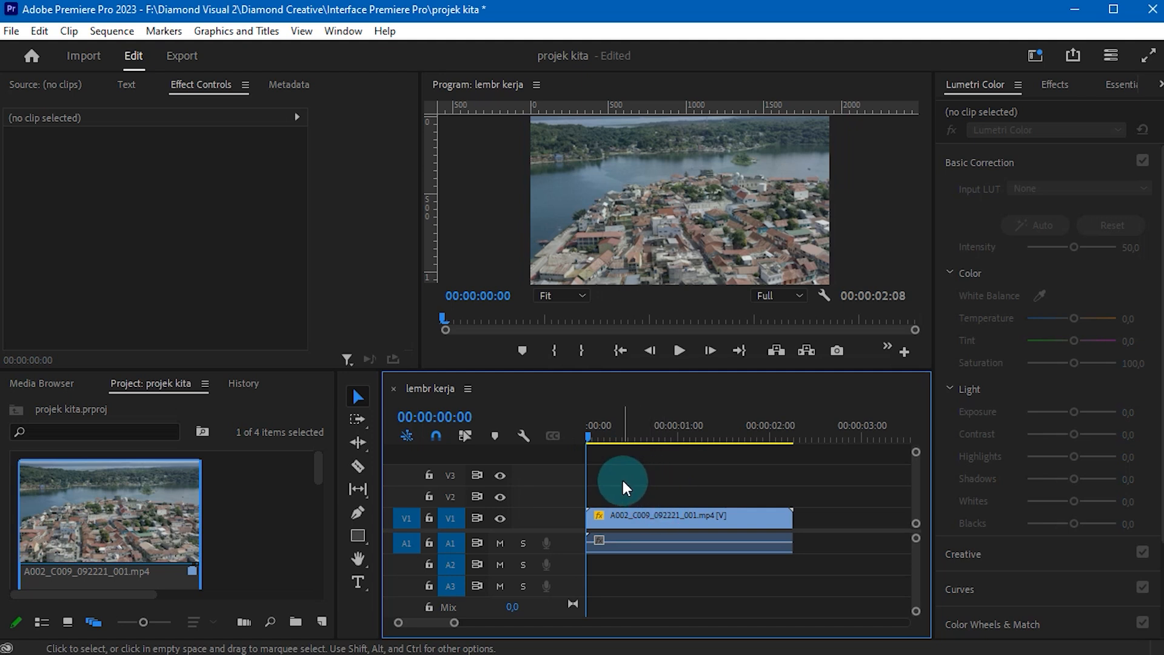
left_click_drag(622, 481, 693, 545)
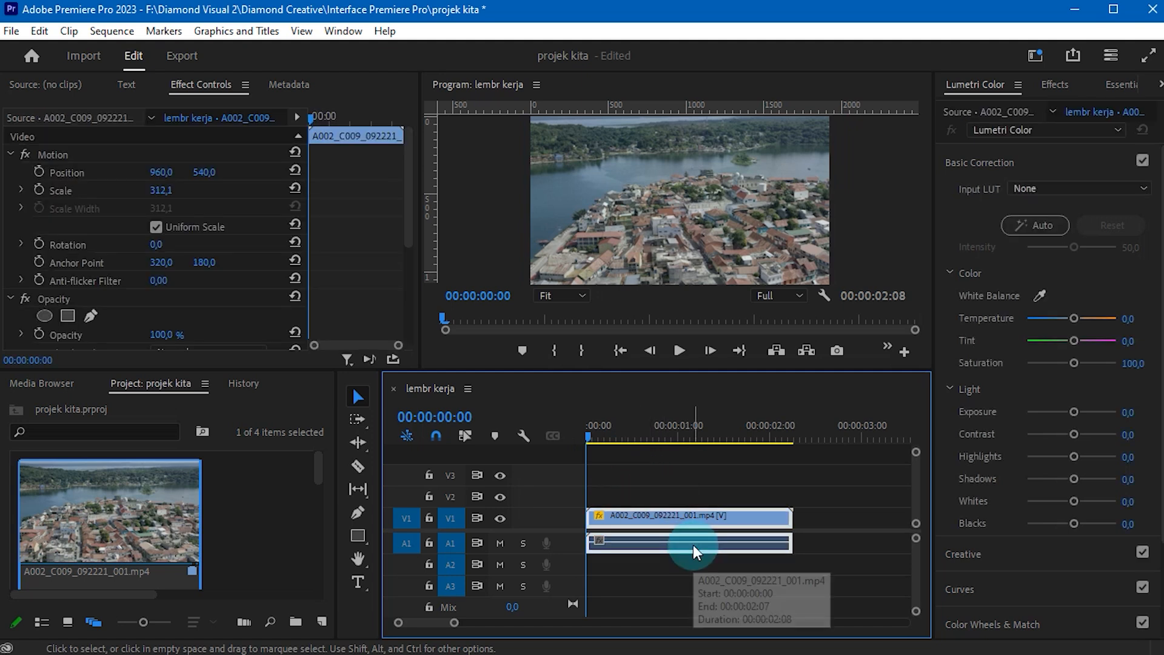
key("Delete")
- Open A002_C009_092221_001.mp4 in the Source monitor and move its playhead to 00:00:00:10
left_click(265, 486)
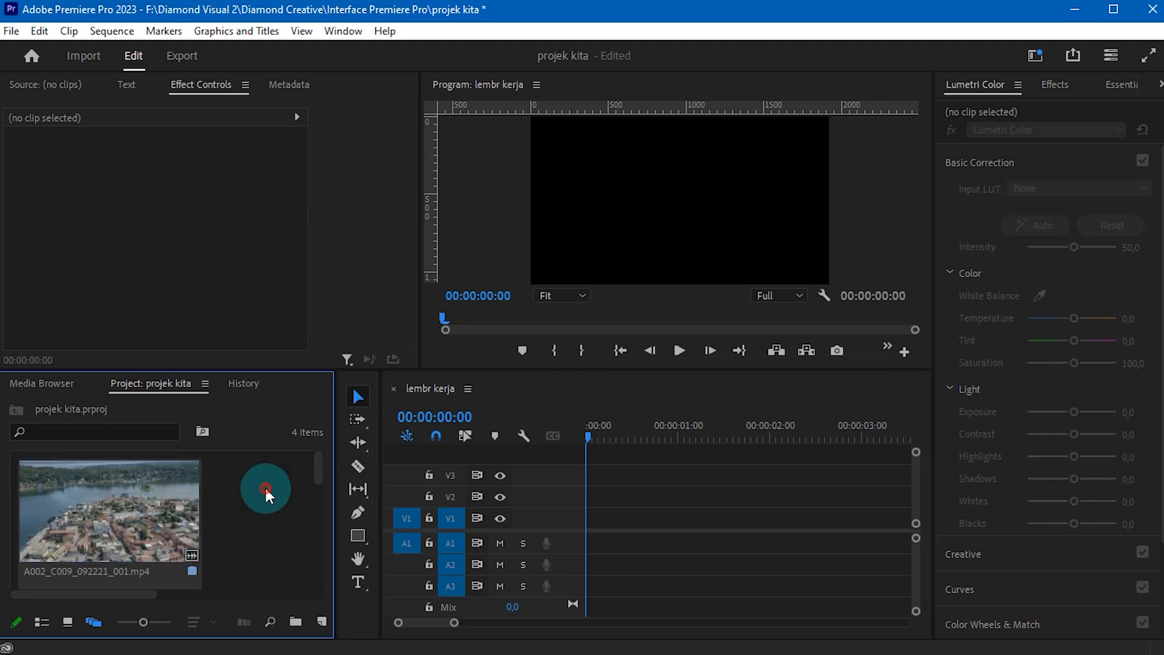
left_click(126, 501)
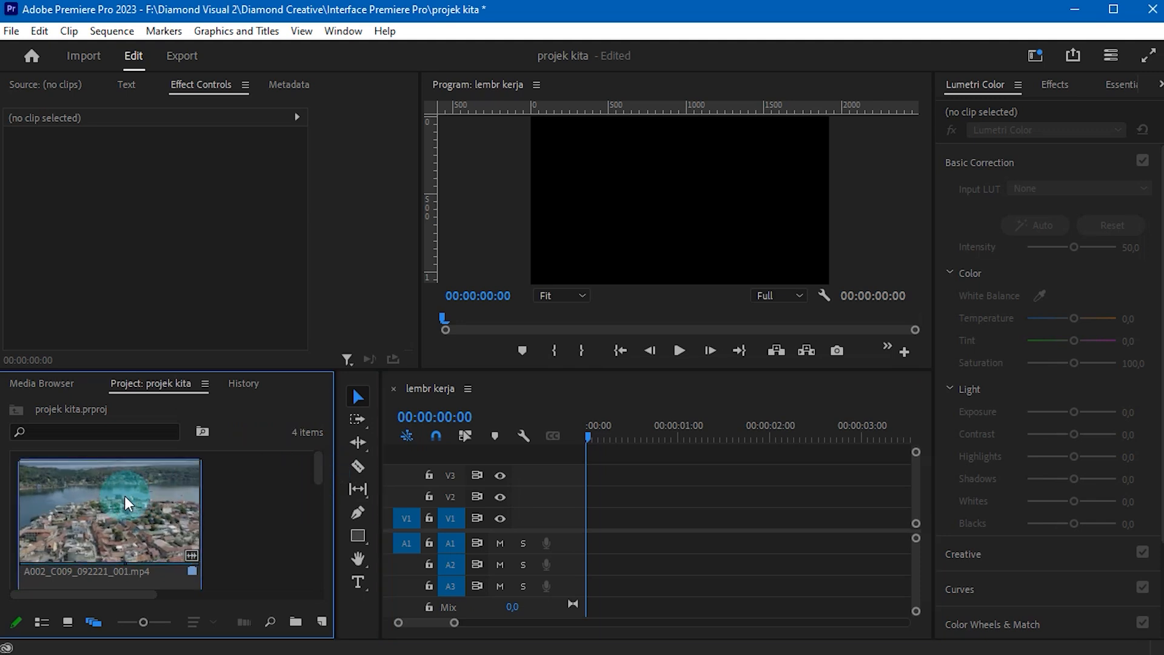
double_click(125, 496)
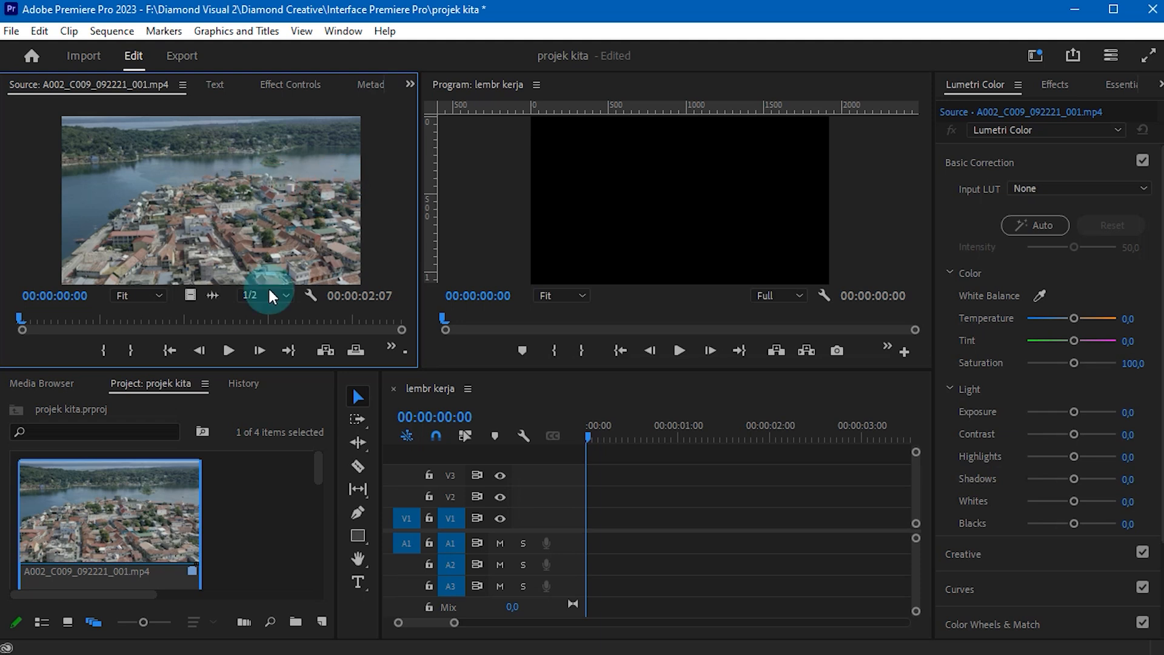
left_click(943, 249)
left_click(684, 146)
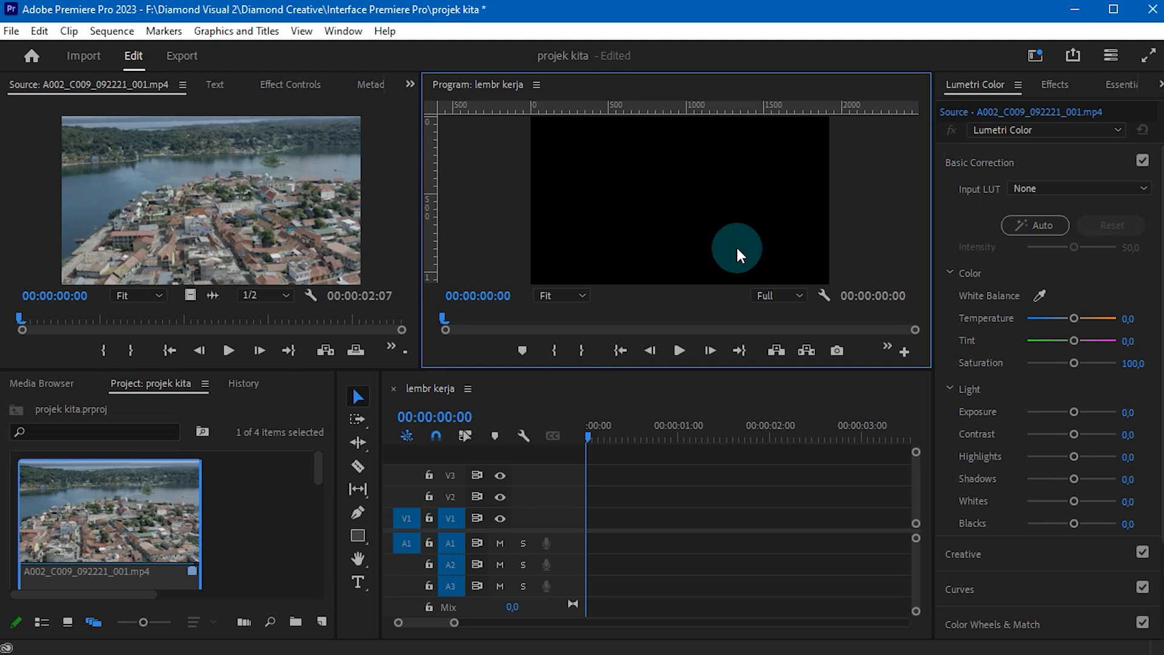
left_click(180, 201)
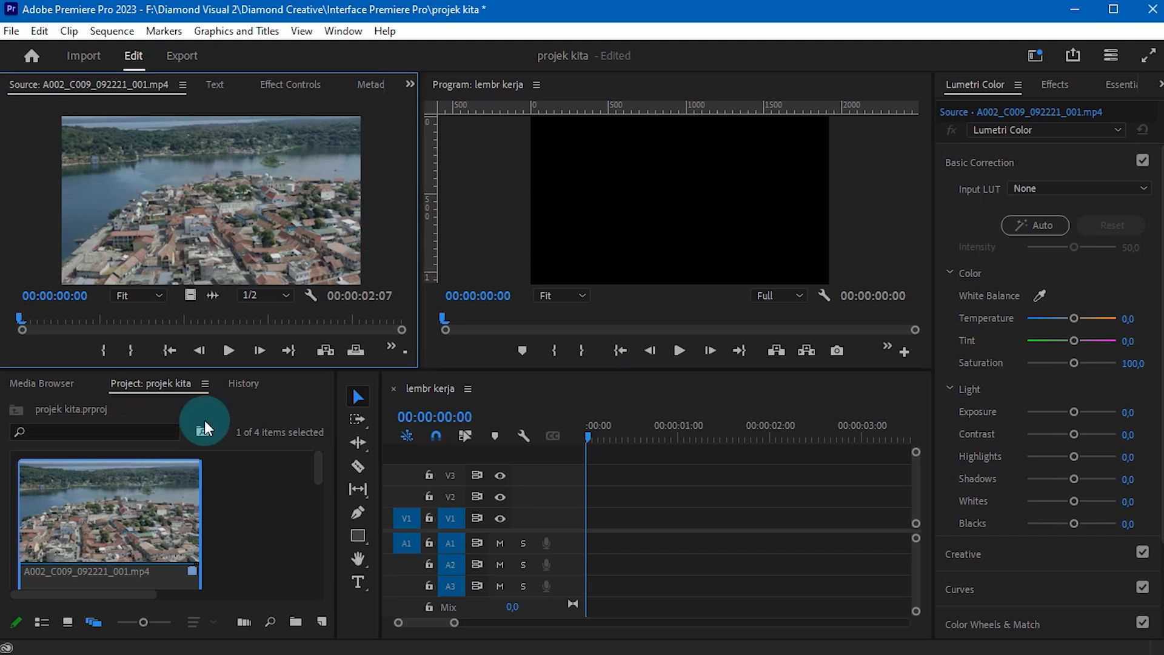
left_click_drag(24, 319, 88, 316)
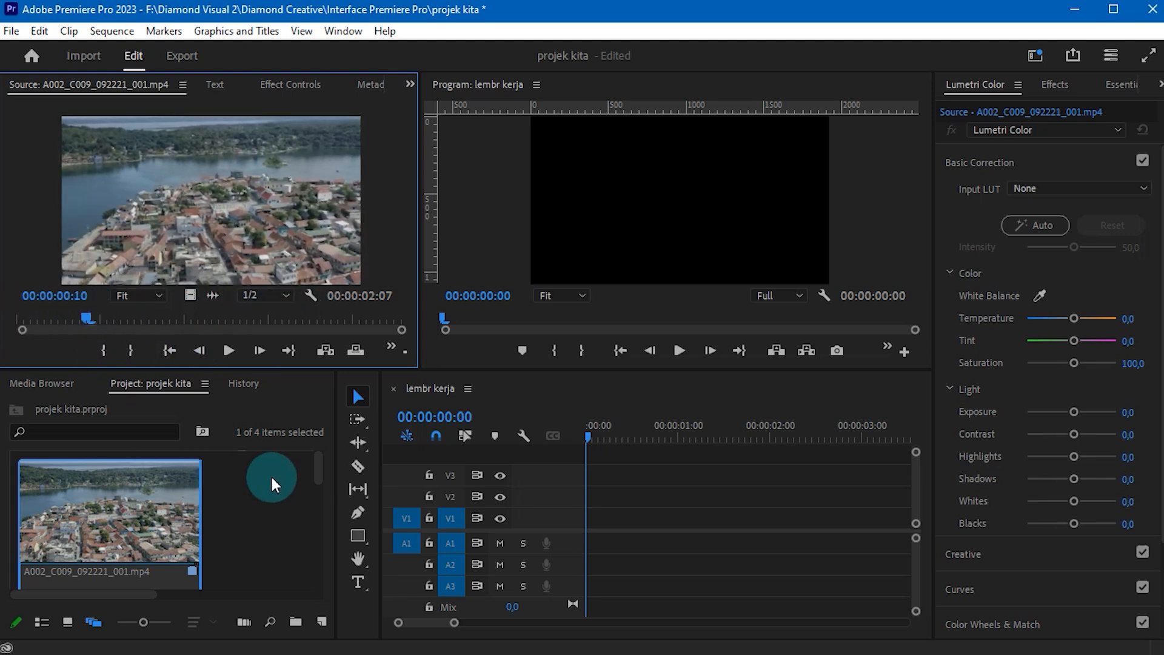
mouse_move(314, 464)
left_mouse_down()
mouse_move(322, 542)
mouse_move(322, 484)
left_mouse_up()
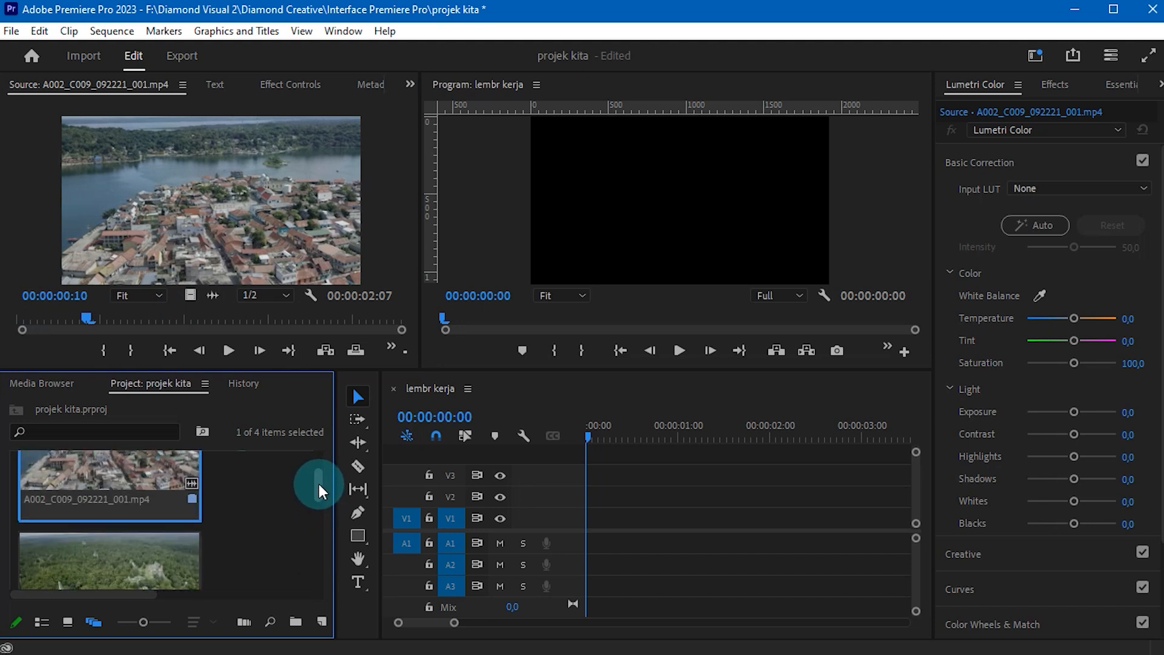
scroll(317, 483, "down", 2)
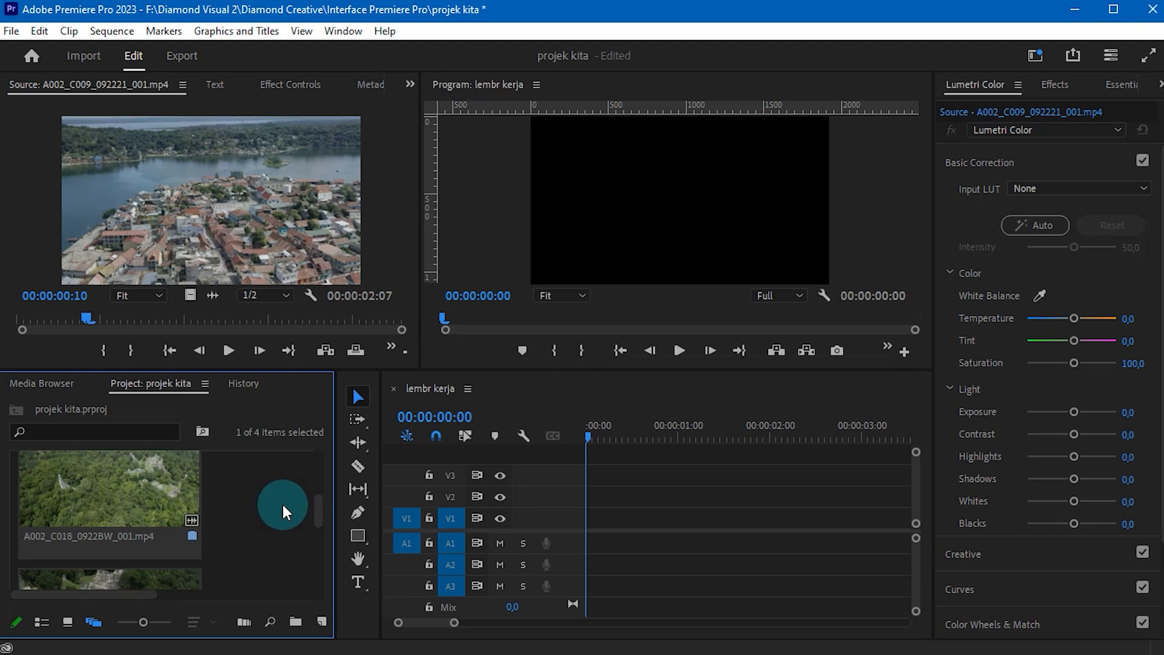
left_click_drag(318, 505, 322, 474)
left_click(260, 506)
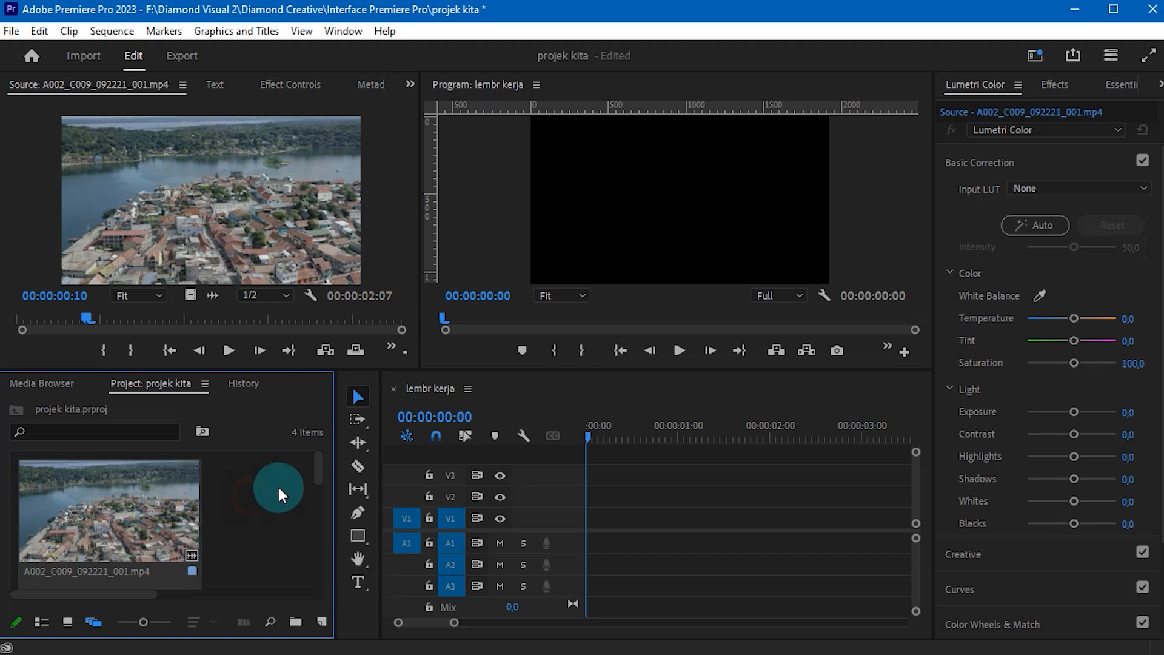
right_click(250, 487)
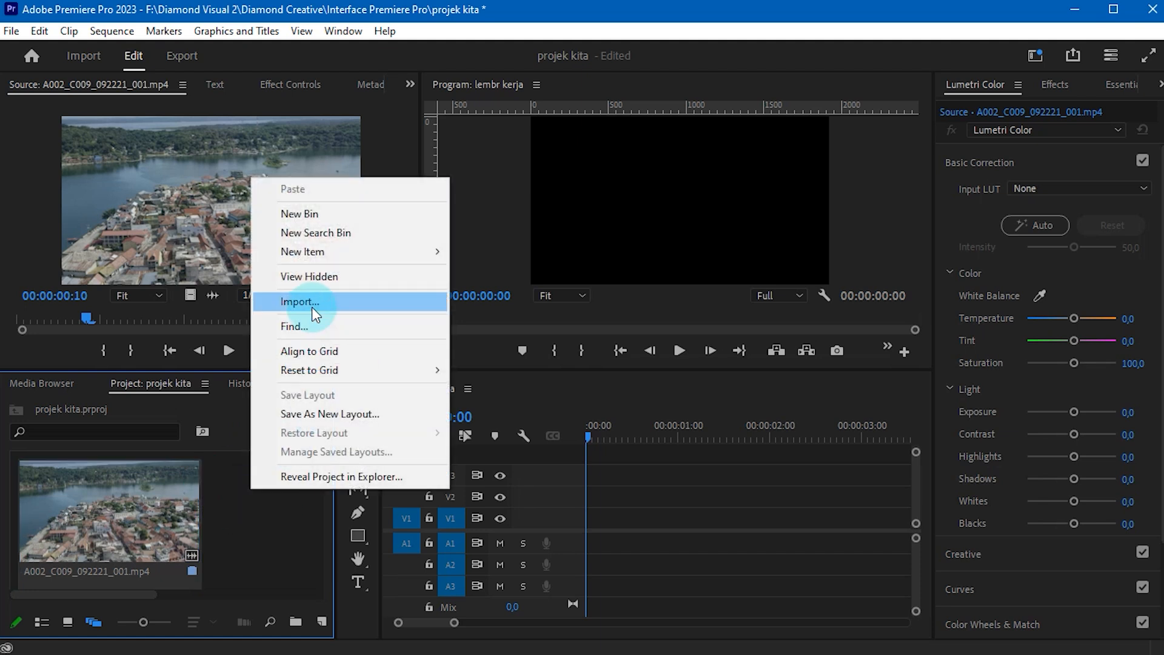
left_click(287, 521)
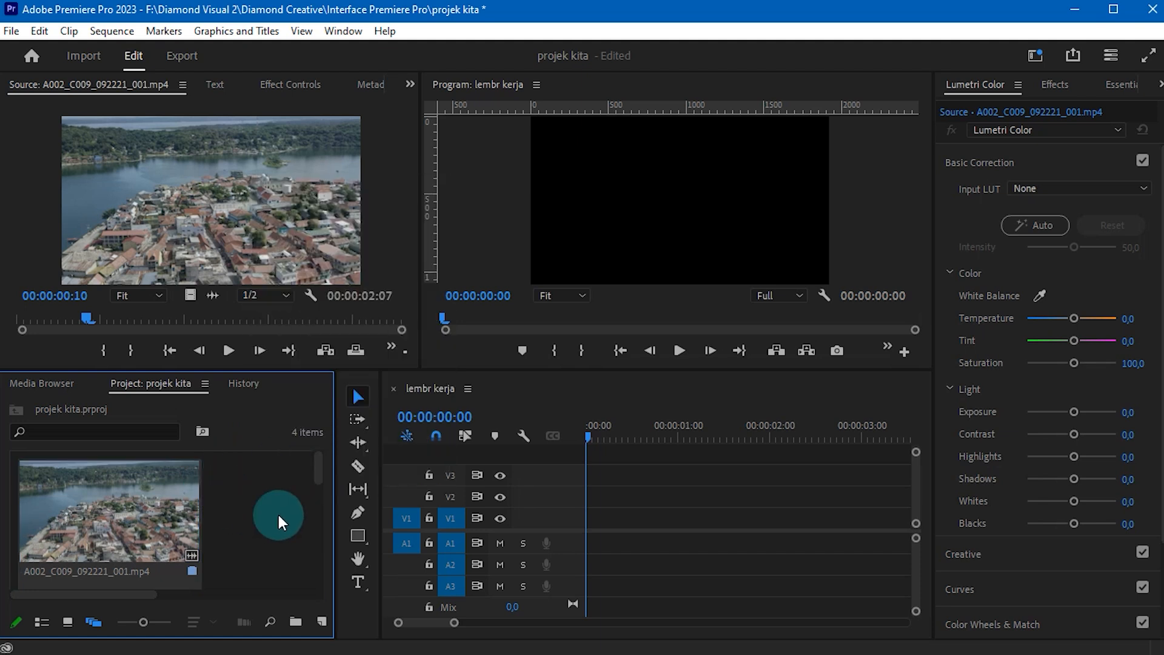
double_click(252, 496)
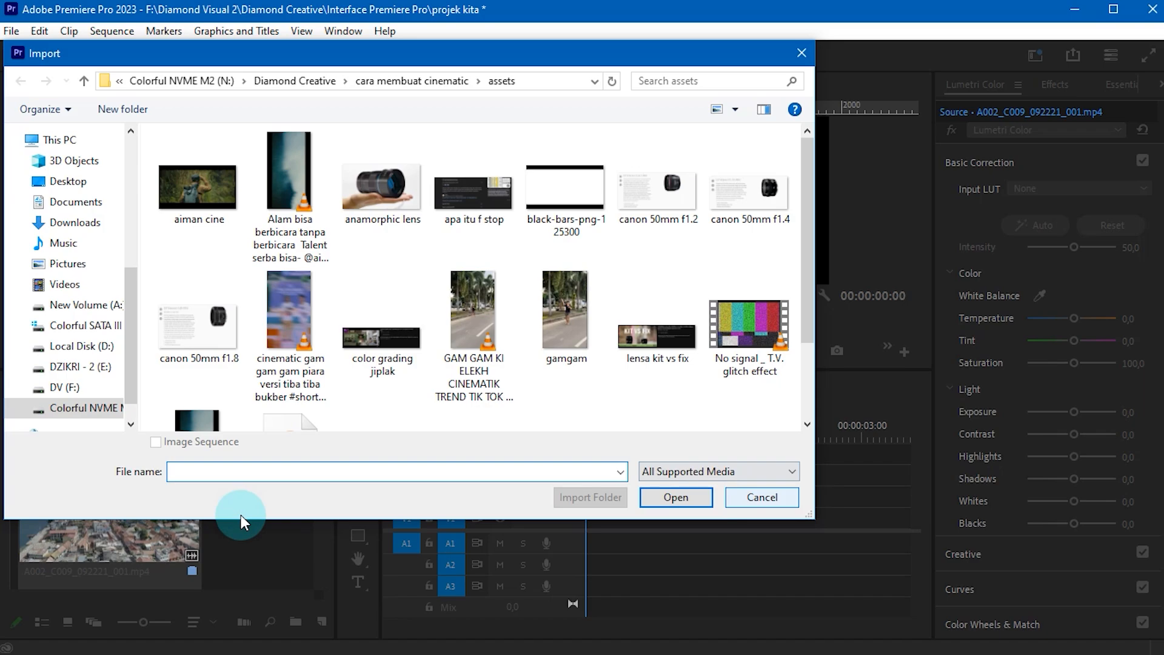
key("Escape")
- Import GH012105 from the Interface Premiere Pro folder in File Explorer into the project and open it in the Source monitor
mouse_move(293, 654)
left_click(281, 624)
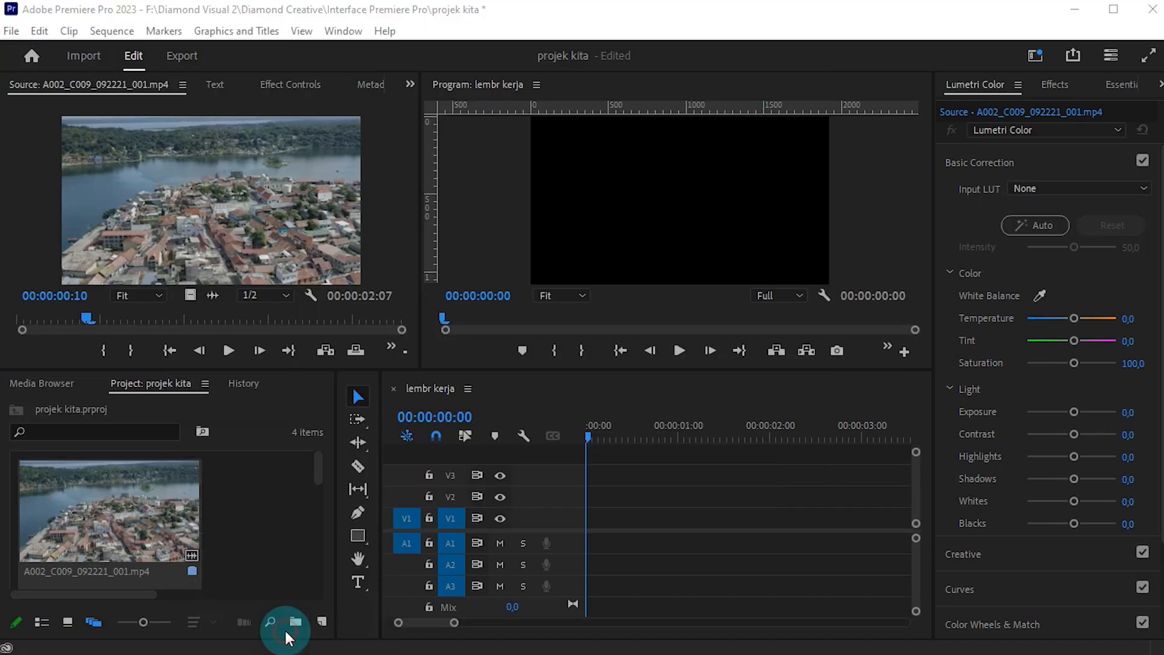
left_click(389, 169)
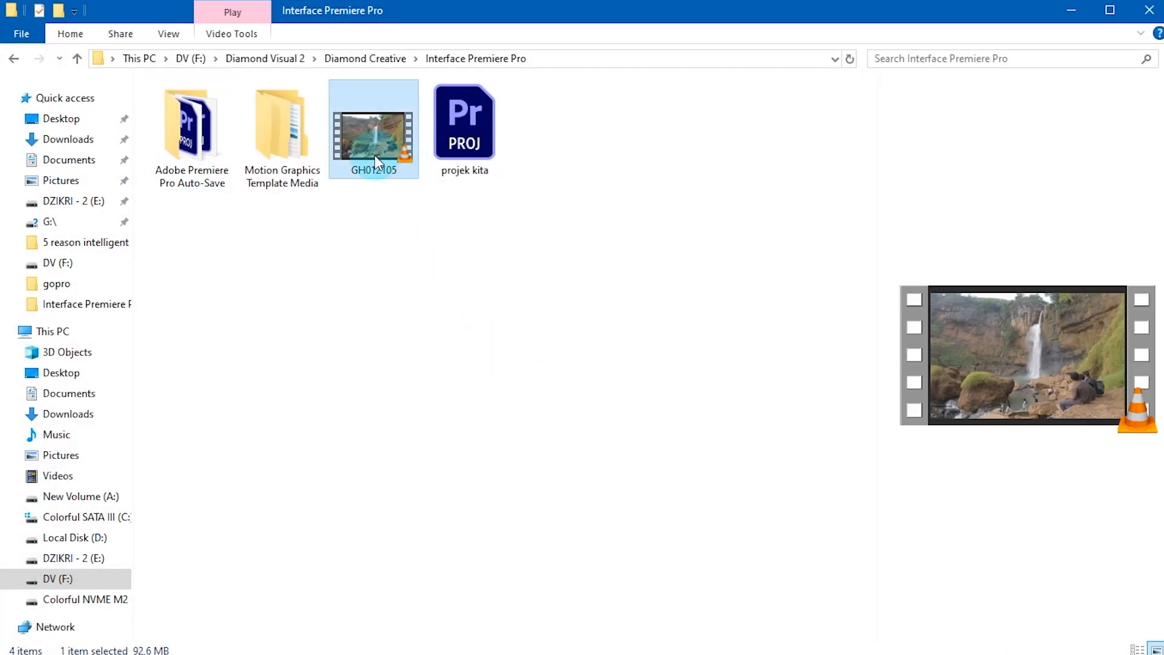
left_click_drag(374, 148, 262, 515)
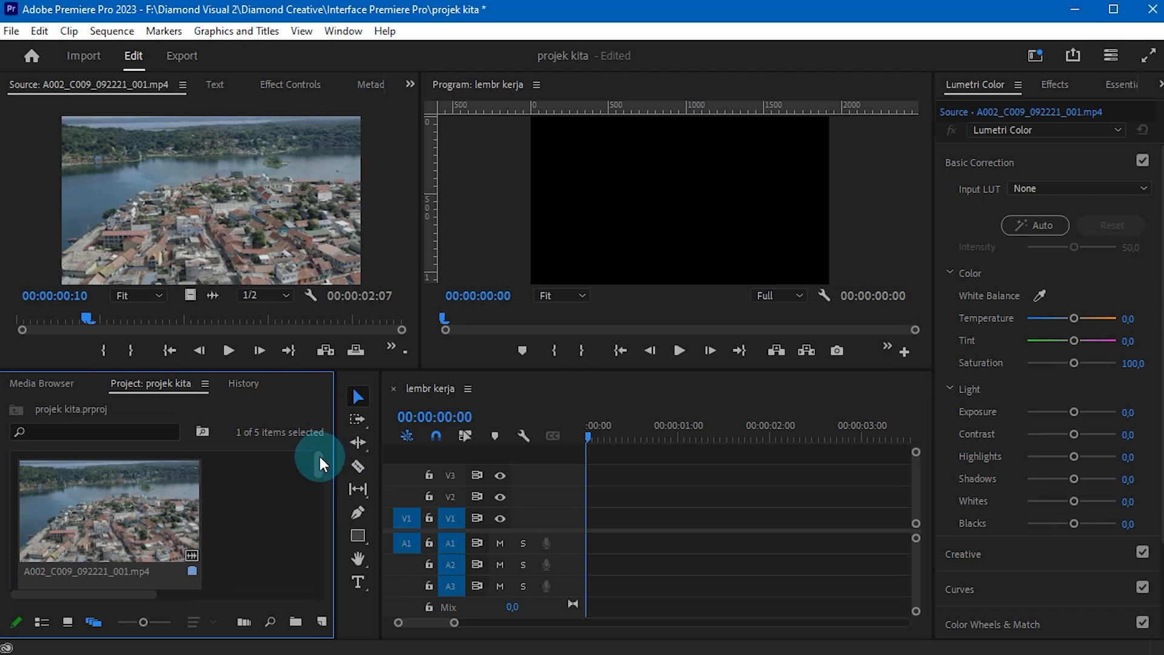
left_click_drag(319, 464, 324, 585)
double_click(99, 501)
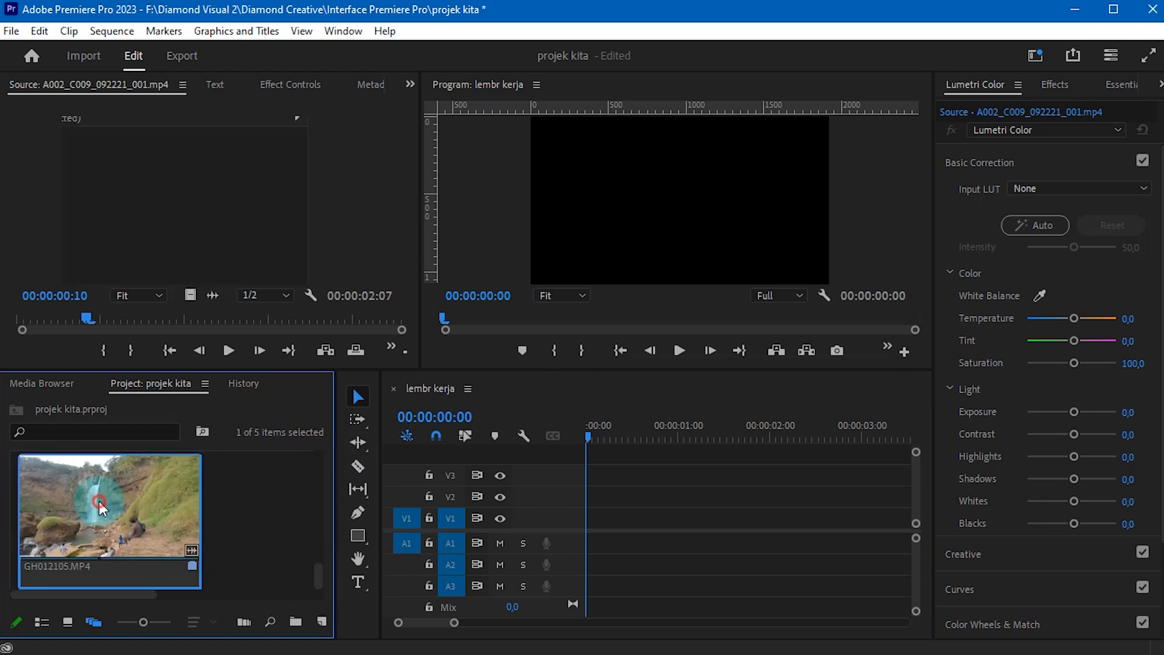
left_click(124, 384)
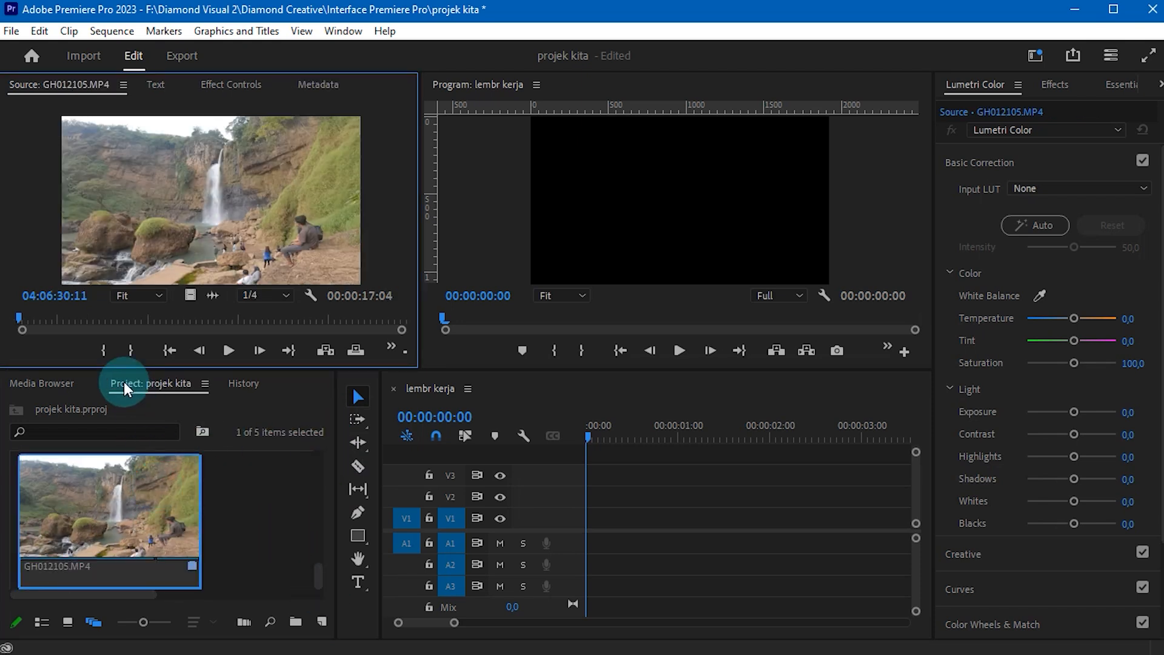
- Mark an In point at 04:06:36:16 and an Out point at 04:06:39:15 on GH012105.MP4 in the Source monitor
left_click_drag(20, 315, 60, 315)
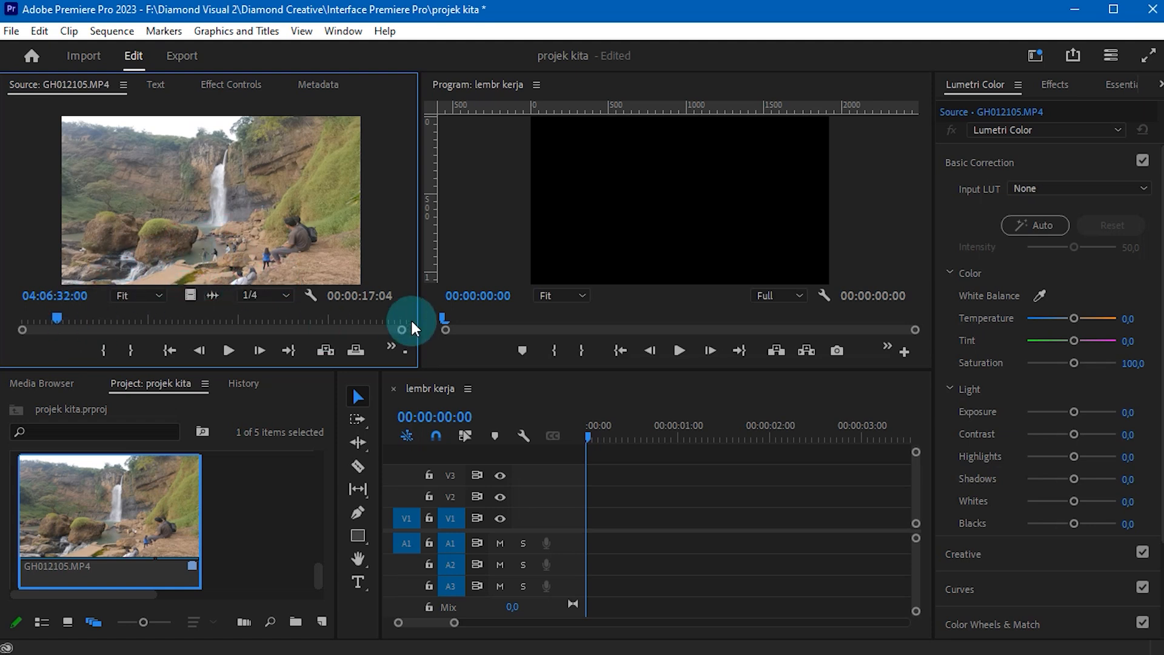
left_click_drag(58, 317, 158, 337)
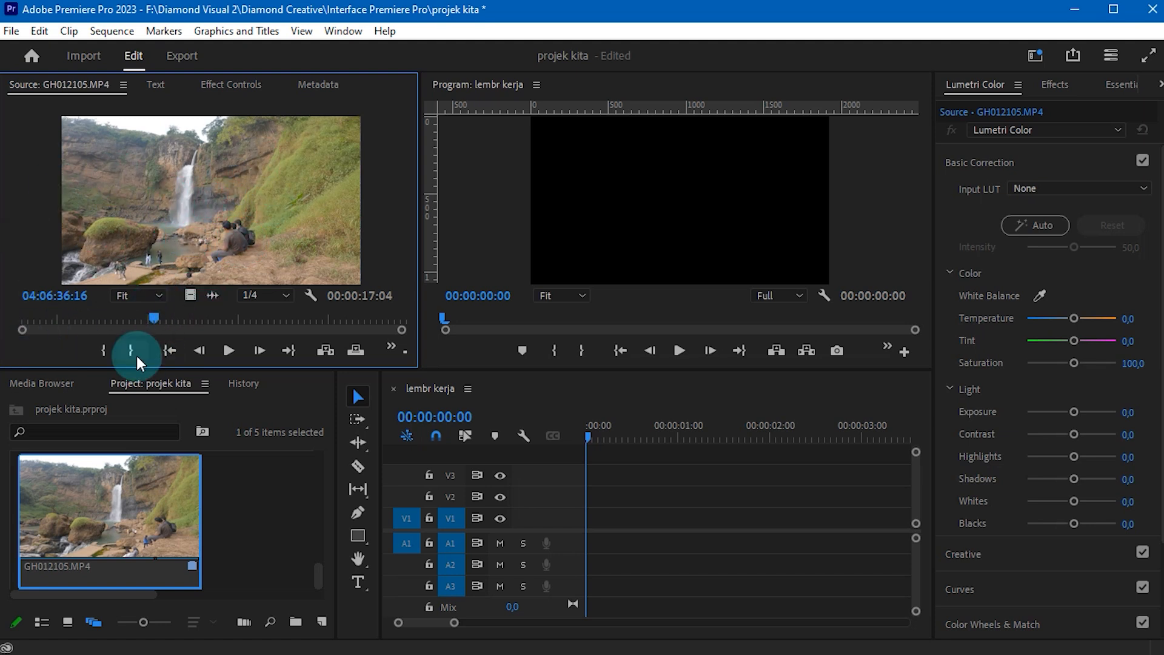
left_click(104, 352)
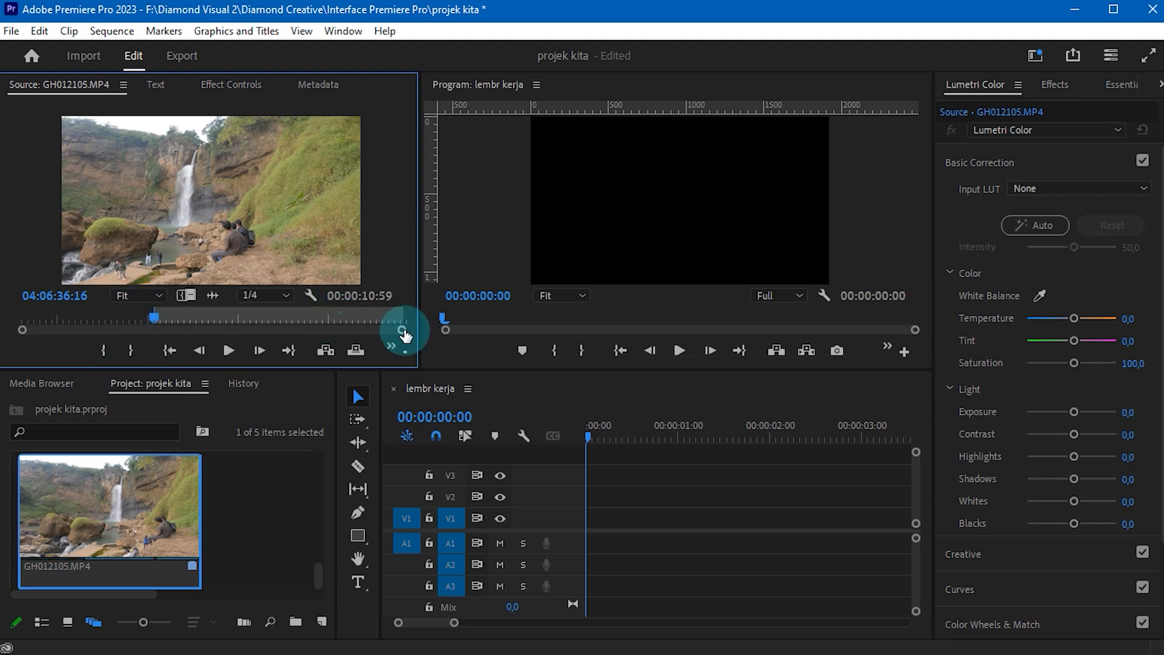
left_click_drag(402, 330, 360, 340)
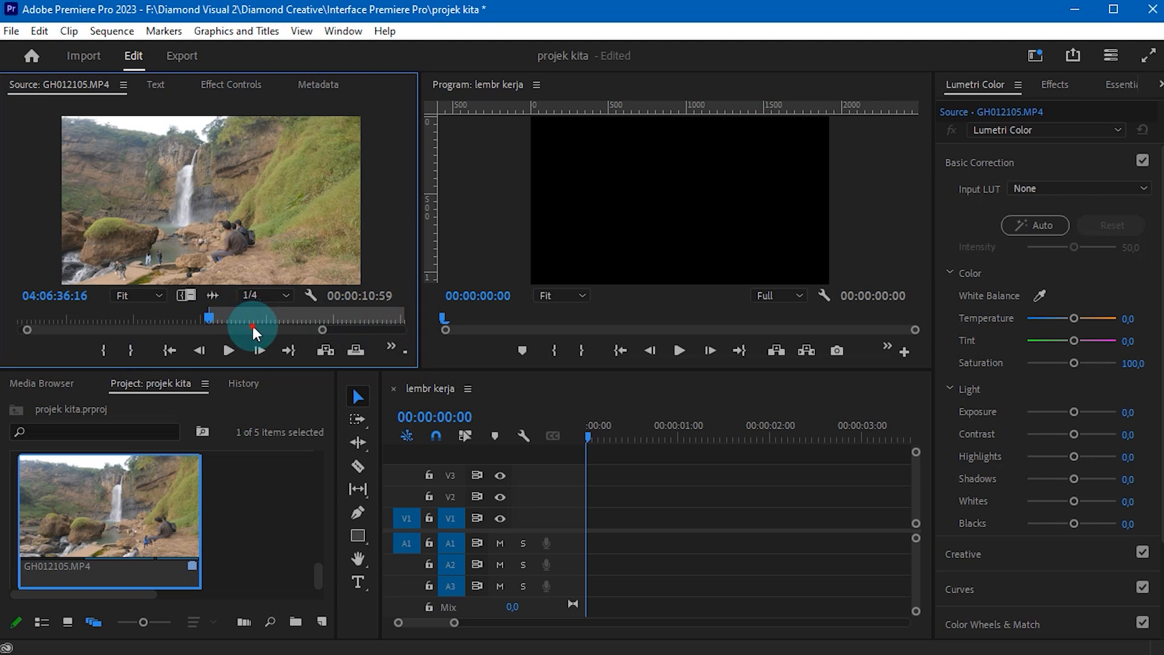
scroll(252, 322, "down", 3)
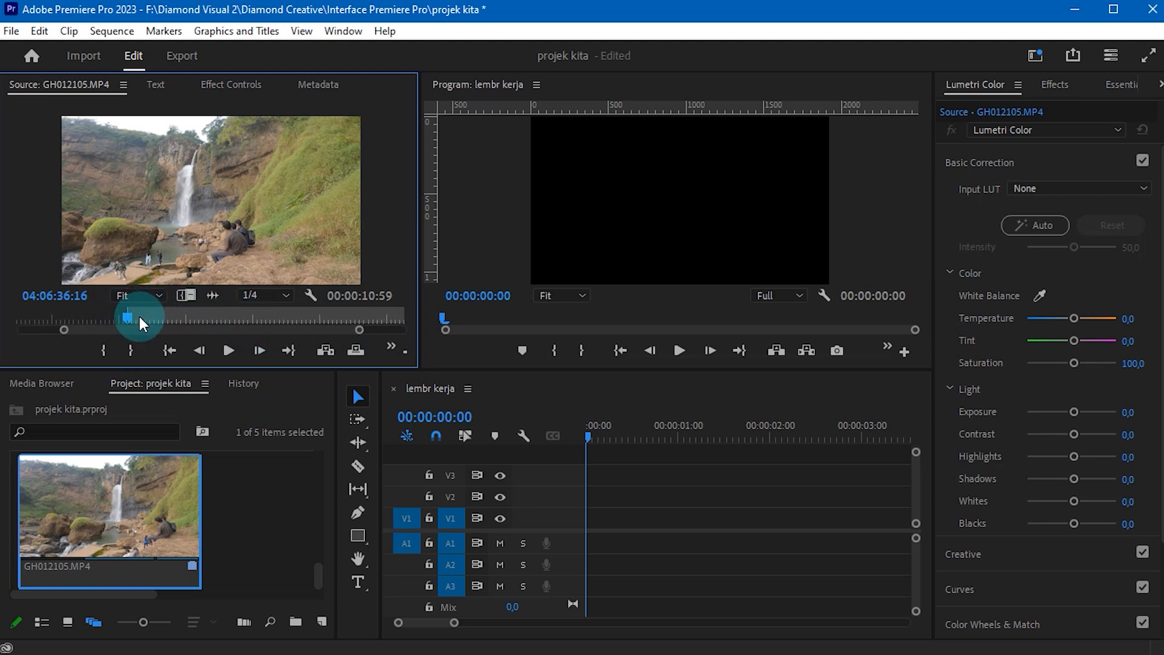
left_click_drag(138, 314, 229, 327)
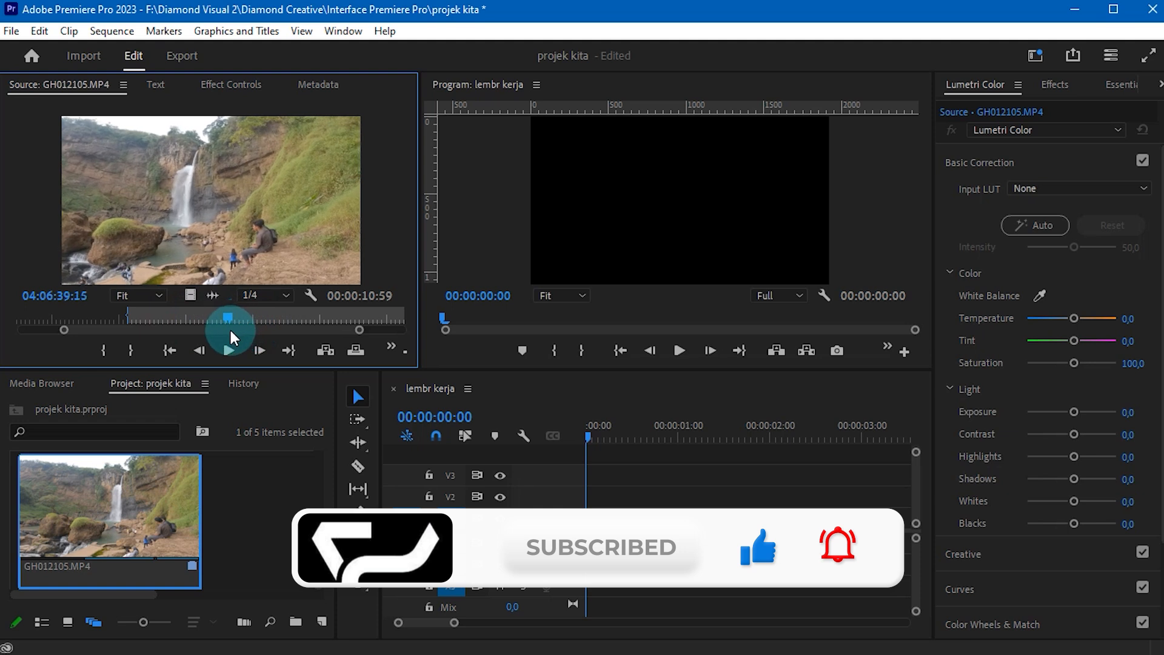
left_click(129, 350)
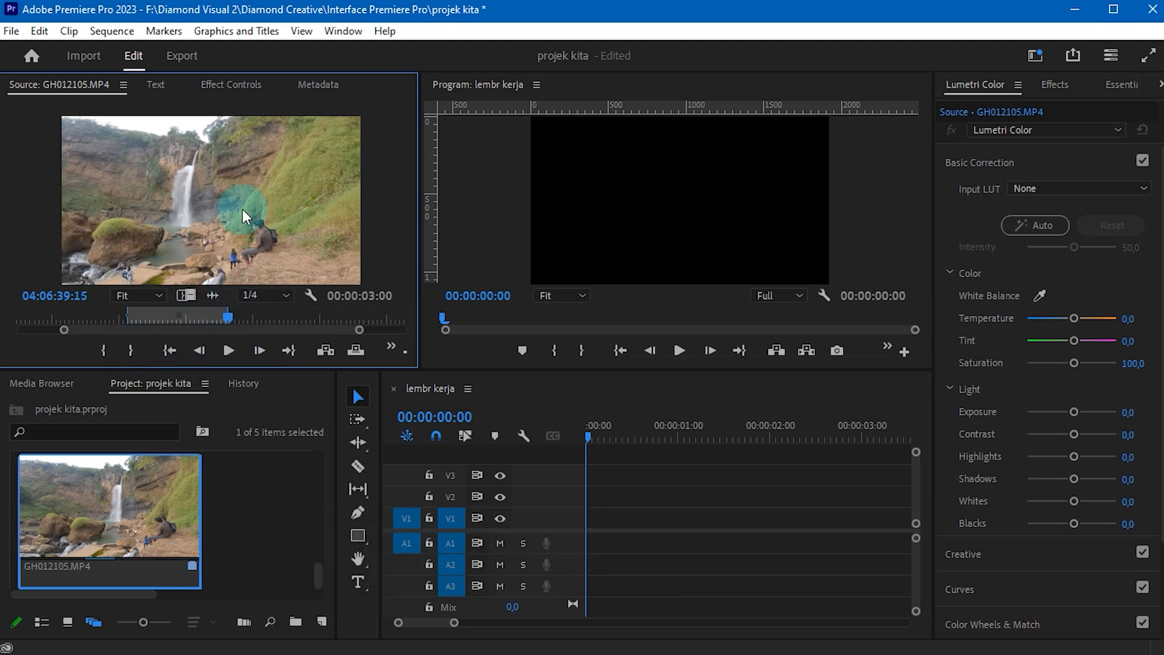
- Place only the video of the marked GH012105.MP4 range on track V1 at the start of the sequence
left_click_drag(177, 294, 208, 314)
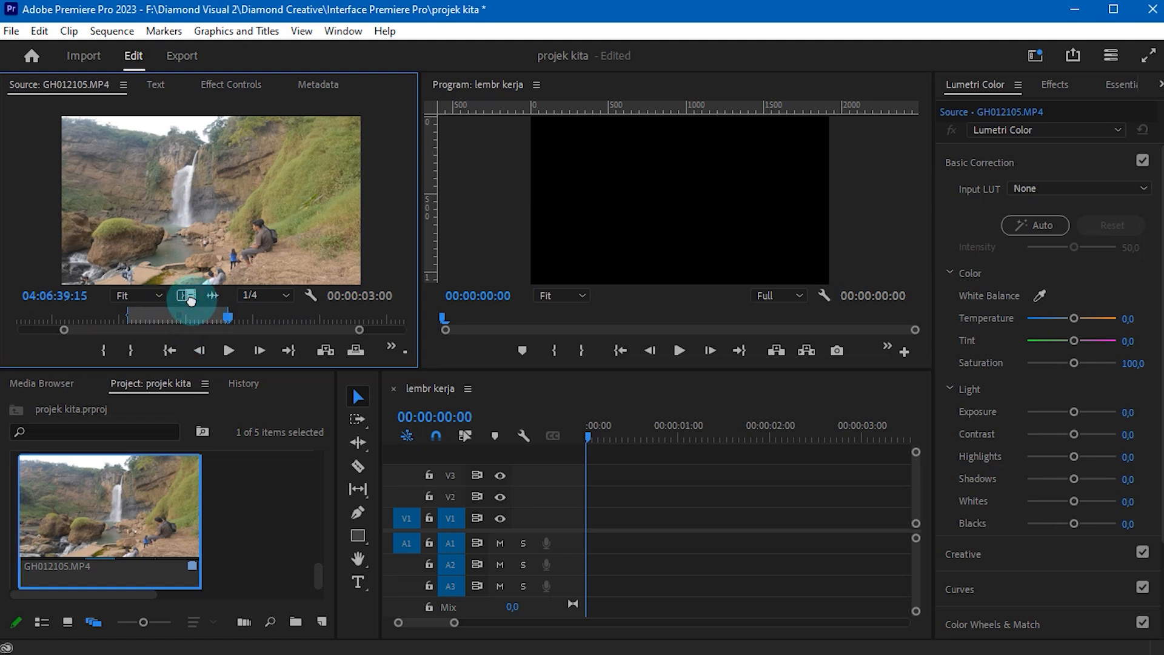
left_click_drag(191, 300, 587, 515)
left_click(697, 372)
left_click_drag(600, 440, 512, 441)
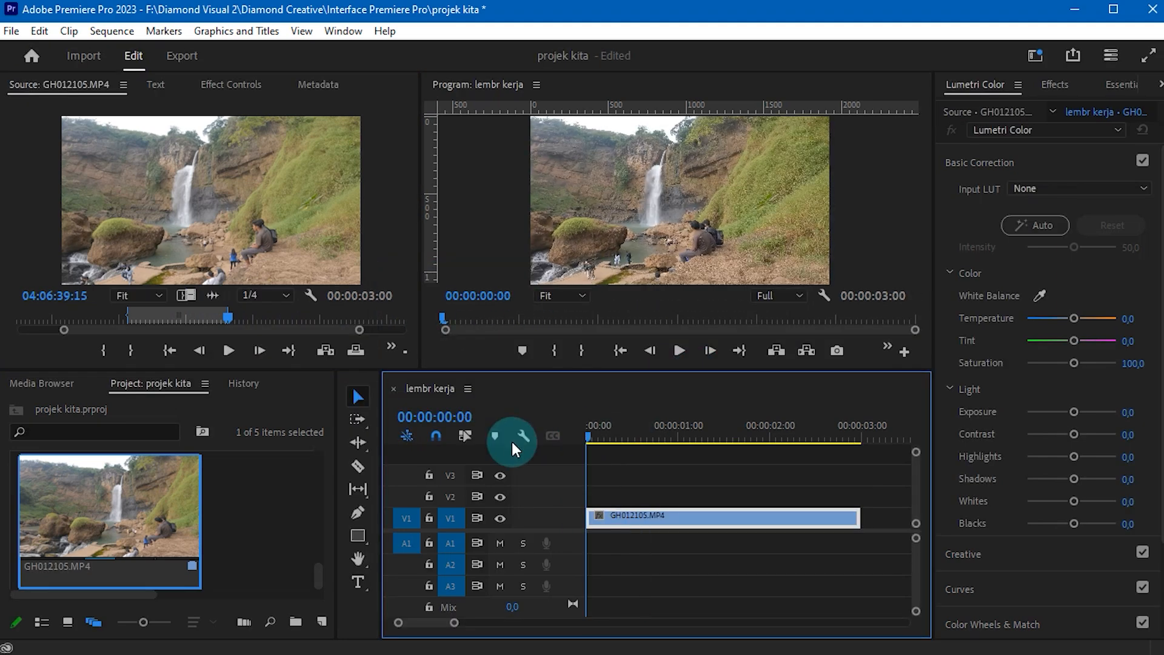
- Play the video-only V1 clip from the Program monitor and the timeline, returning the playhead to 00:00:00:00
left_click(670, 352)
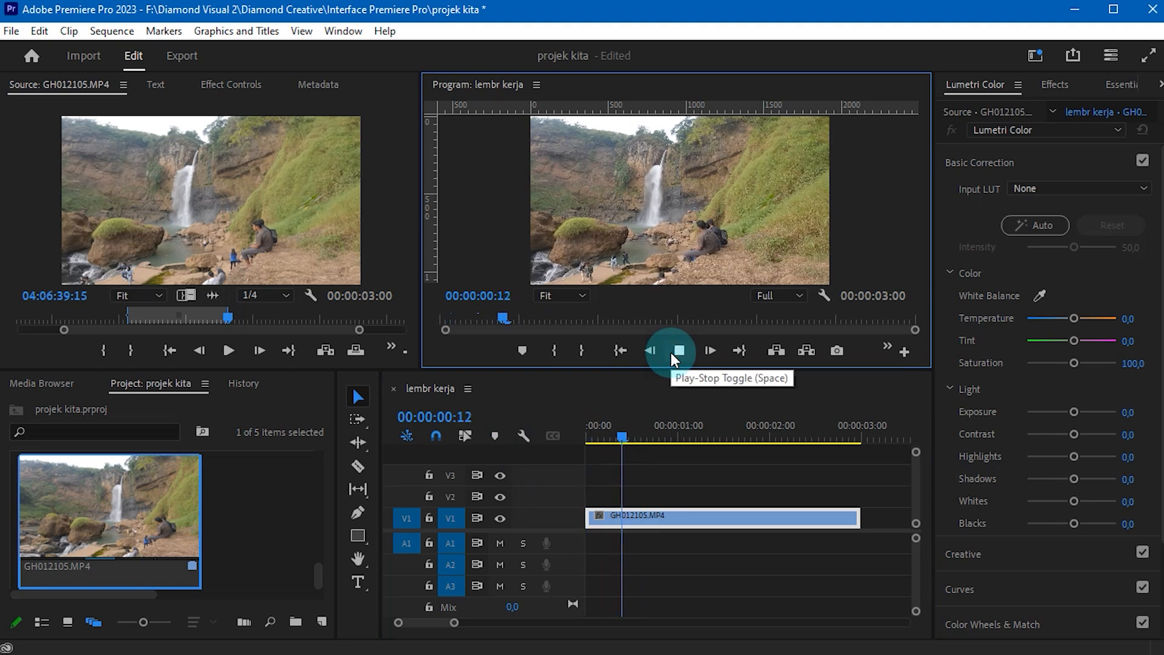
left_click(670, 351)
left_click_drag(615, 439, 584, 493)
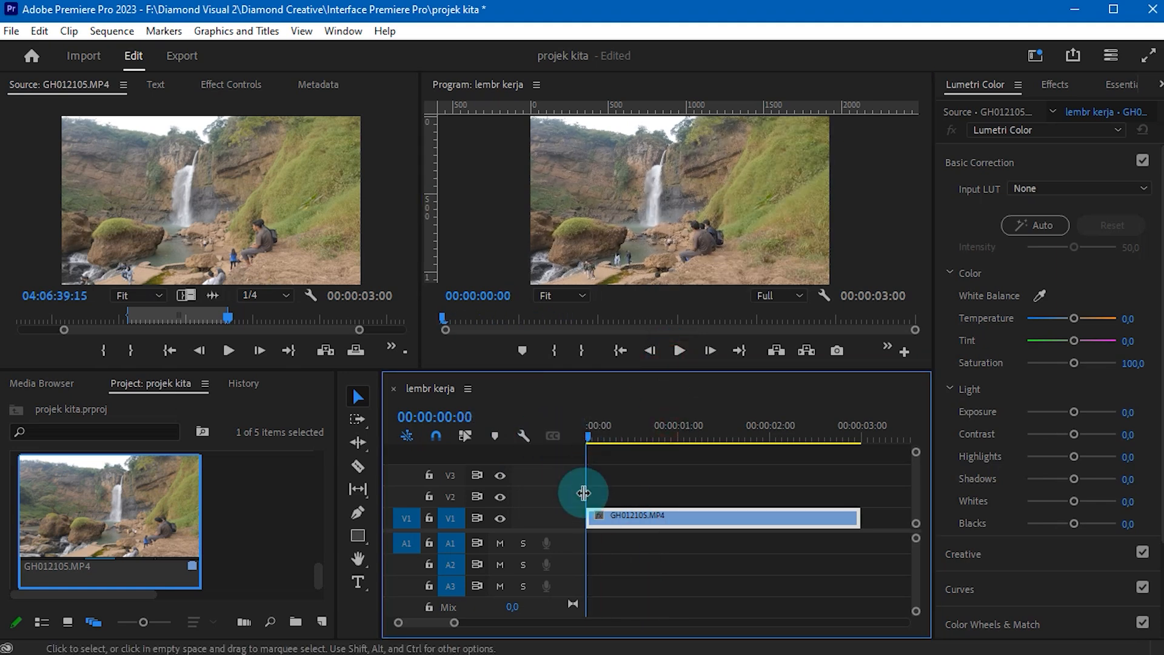
left_click(640, 542)
key("space")
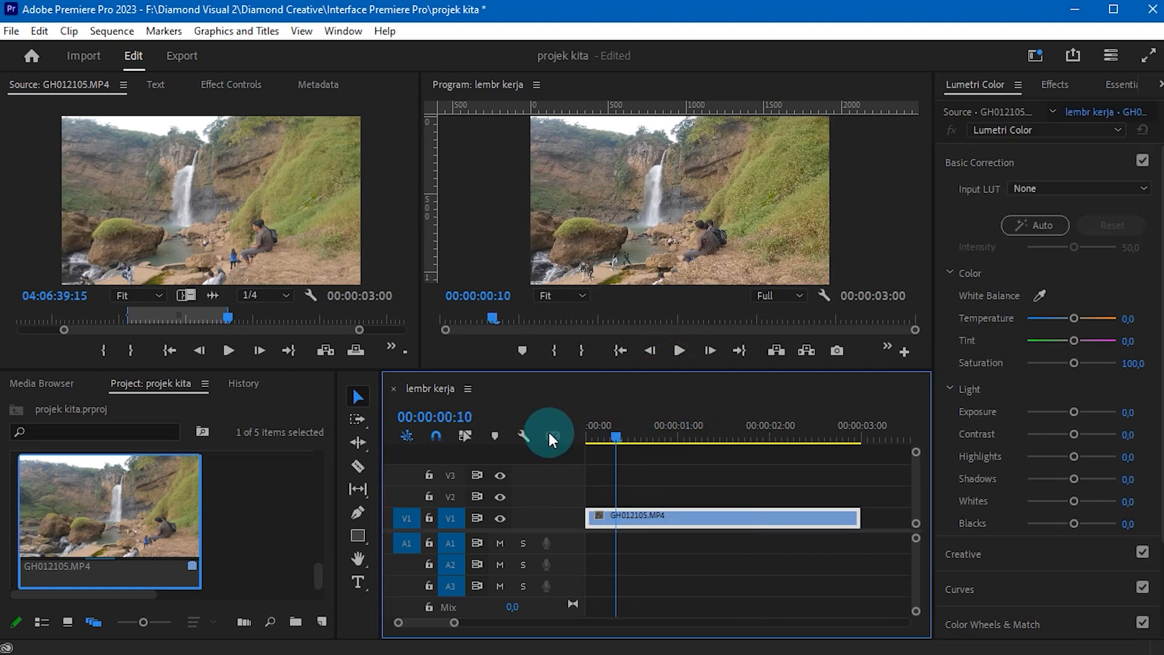
left_click(673, 529)
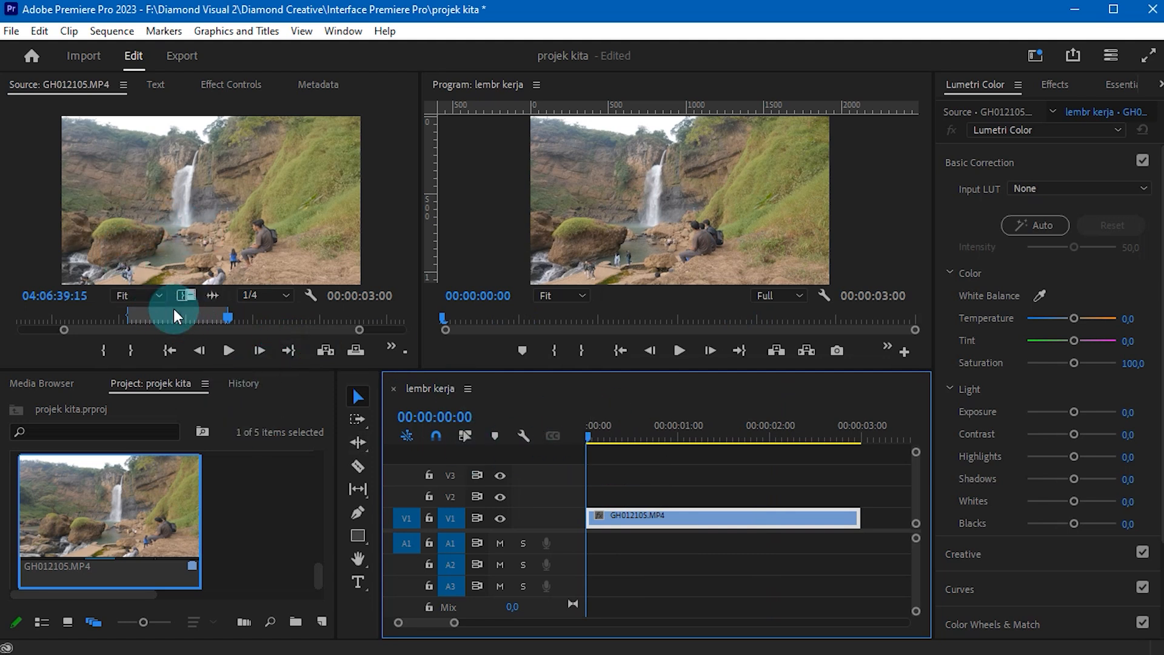
- Examine the audio waveform of GH012105.MP4 in the Source monitor and switch back to its video view
left_click(210, 295)
left_click(212, 295)
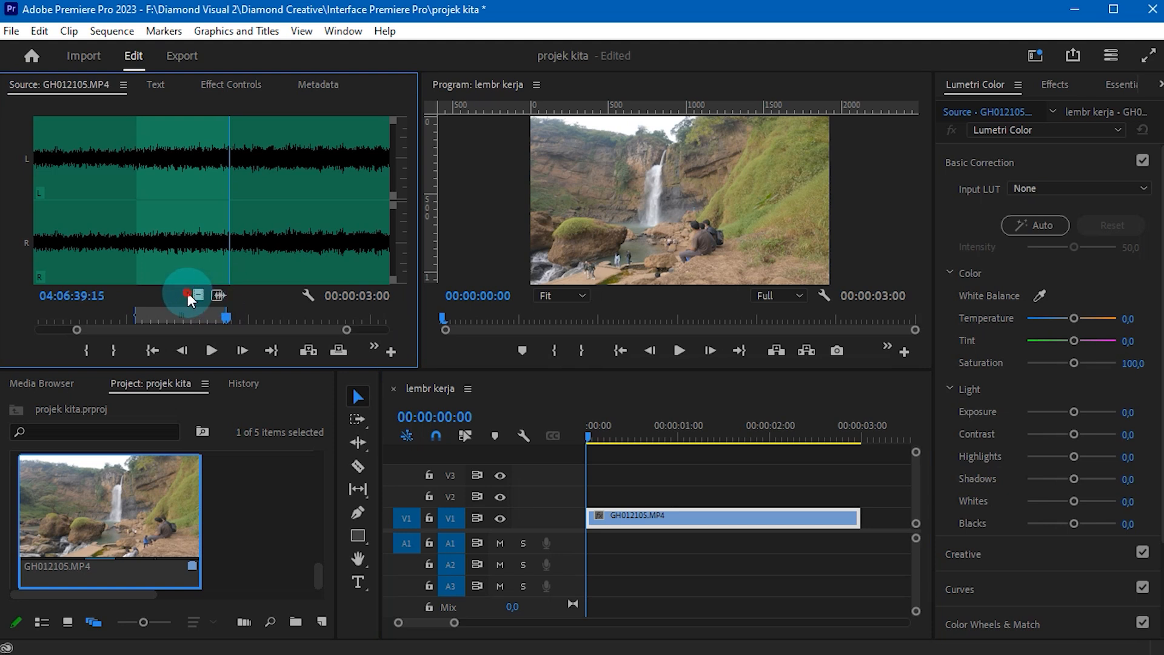
left_click(198, 295)
left_click(212, 295)
left_click(197, 295)
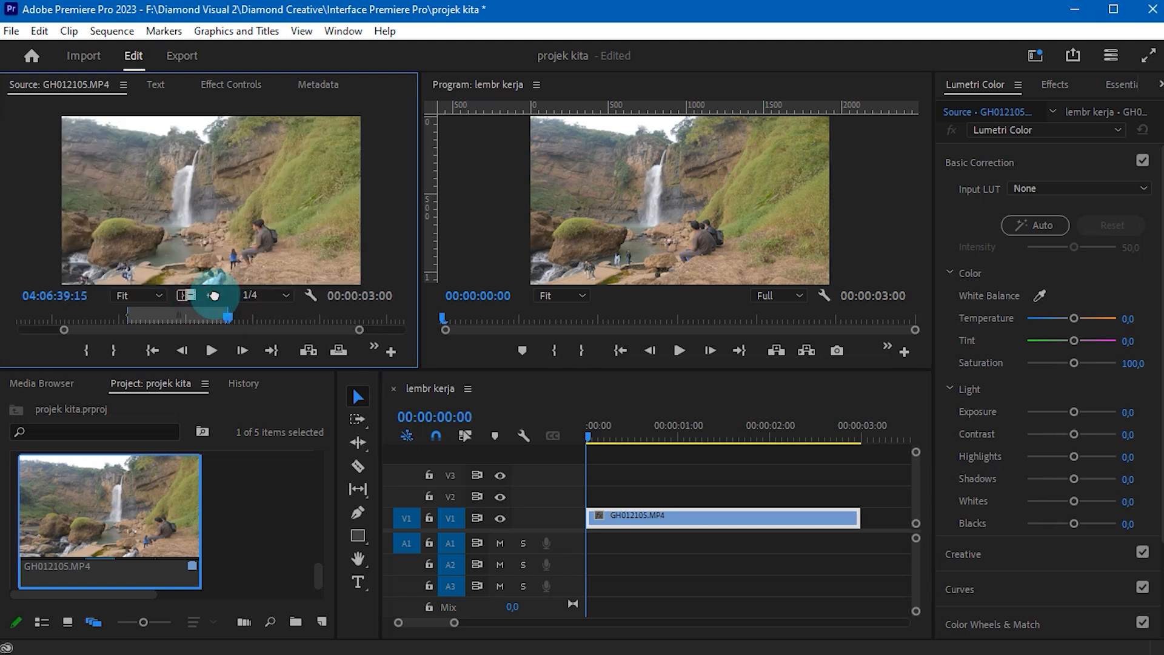
- Place only the marked range's audio on track A1 beneath the V1 clip, play the sequence and return the playhead to the start
left_click_drag(213, 296, 594, 538)
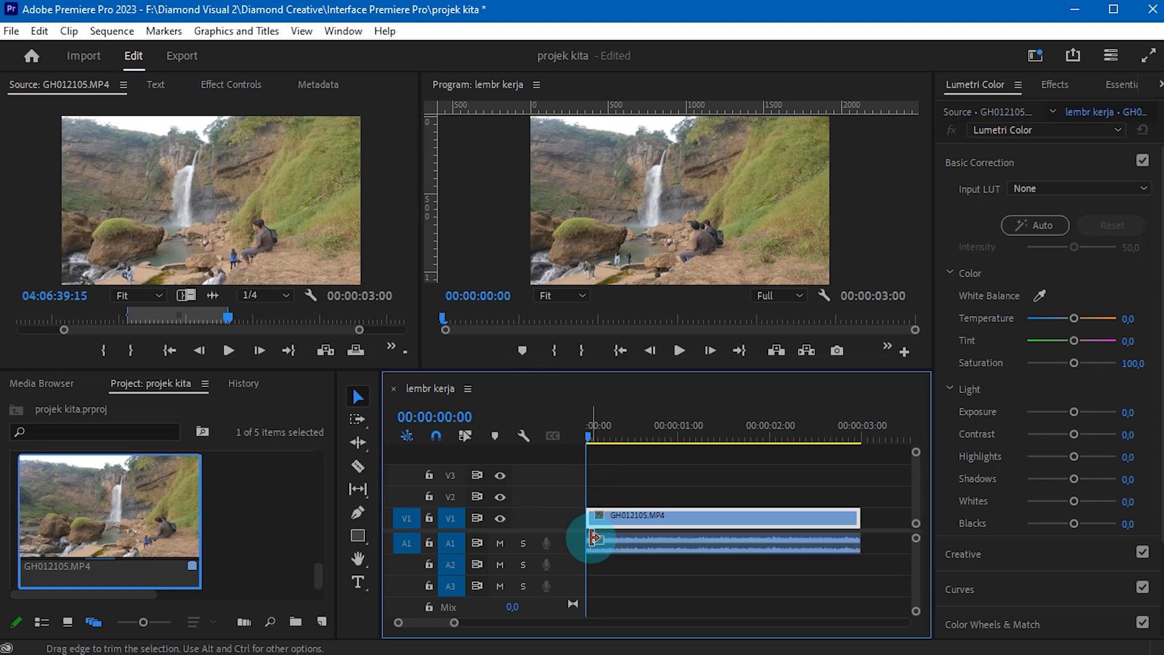
left_click(680, 350)
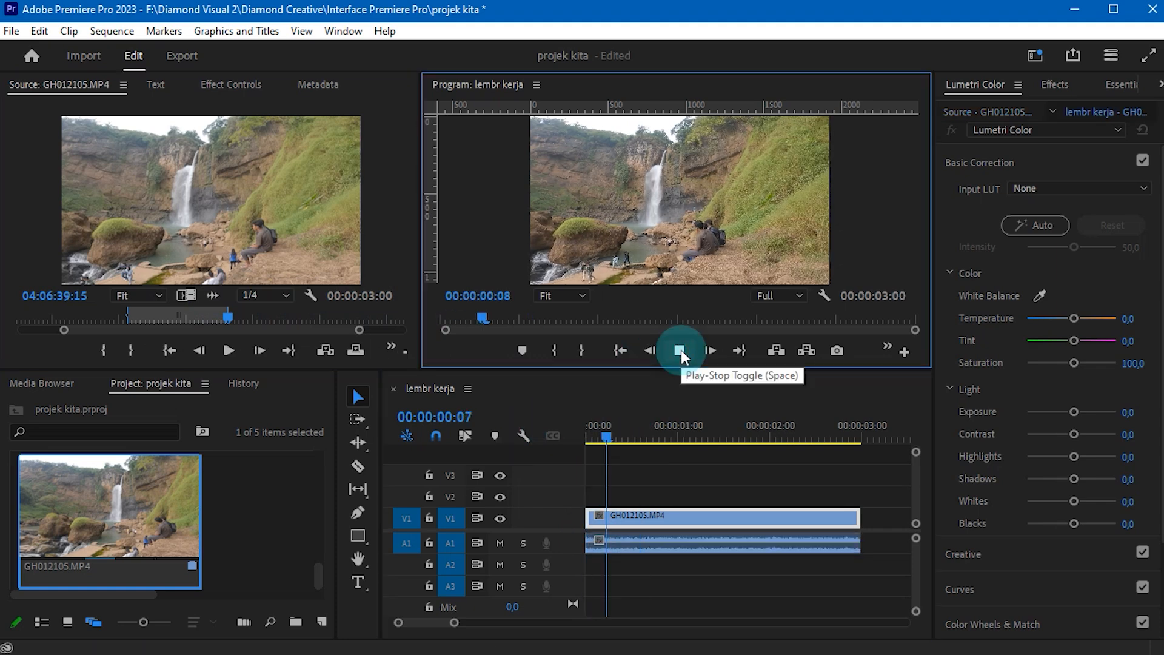
left_click(681, 350)
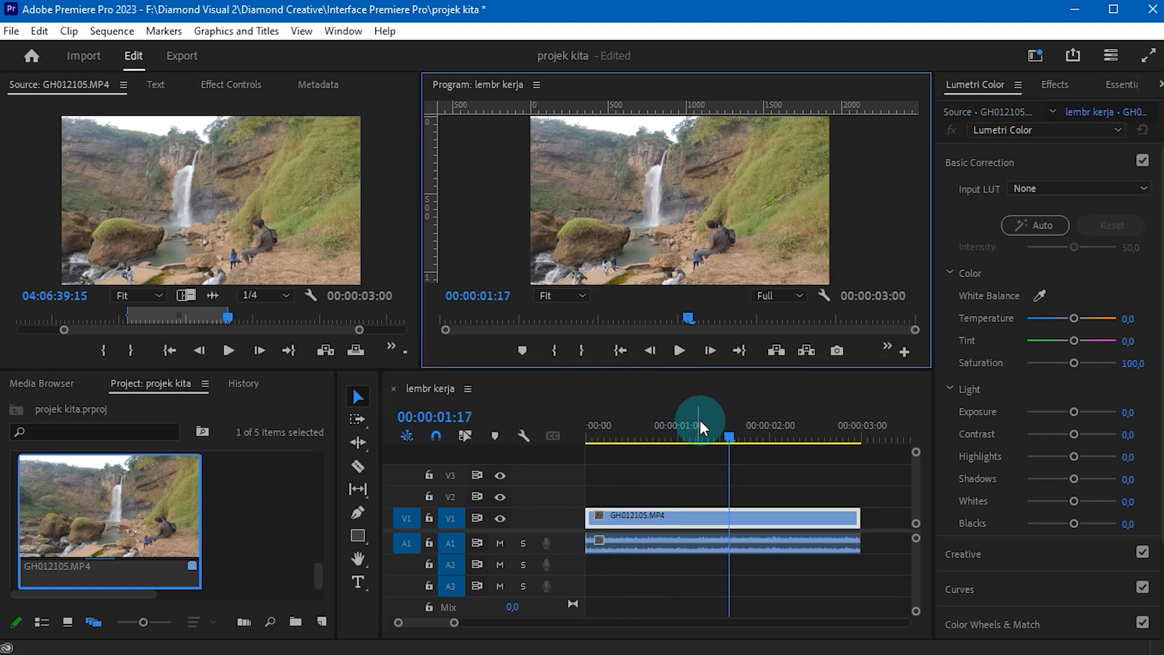
left_click_drag(700, 420, 581, 525)
- Examine the A1 clip's waveform with the track expanded, collapse the track again and select the V1 clip
double_click(576, 543)
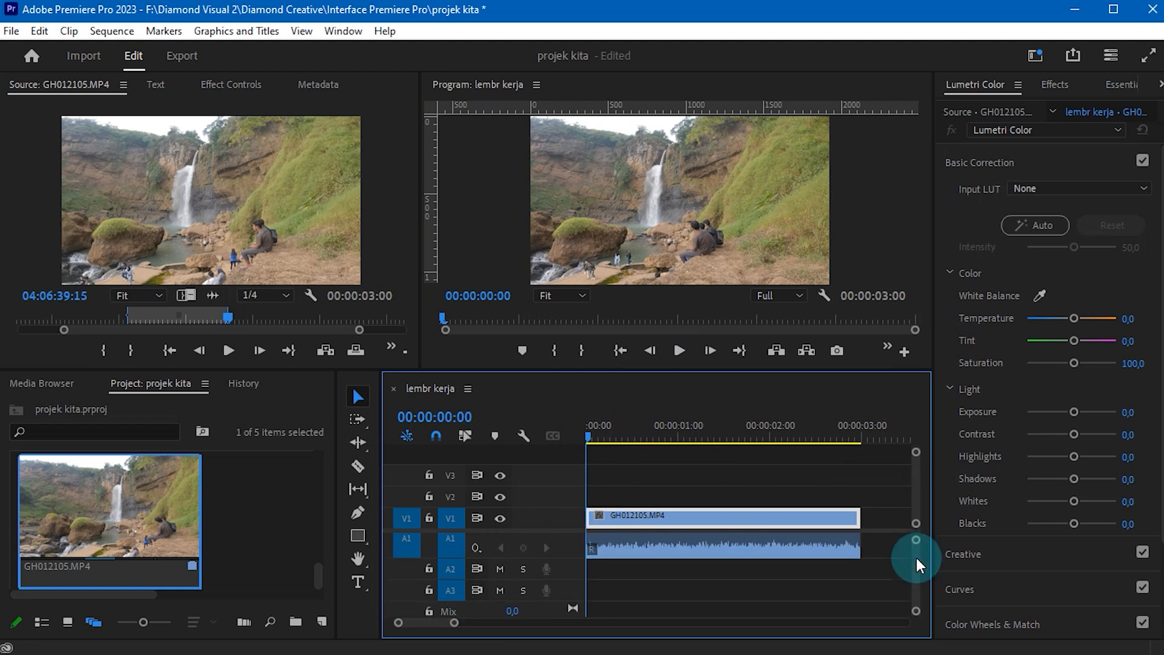
left_click(755, 566)
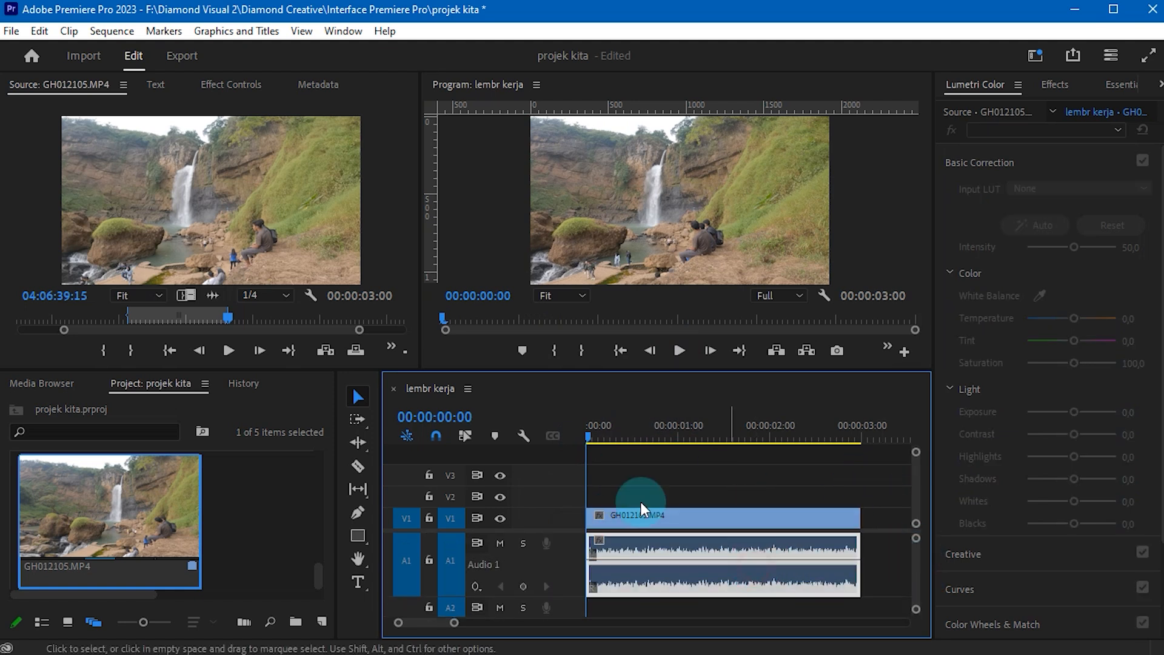
double_click(580, 541)
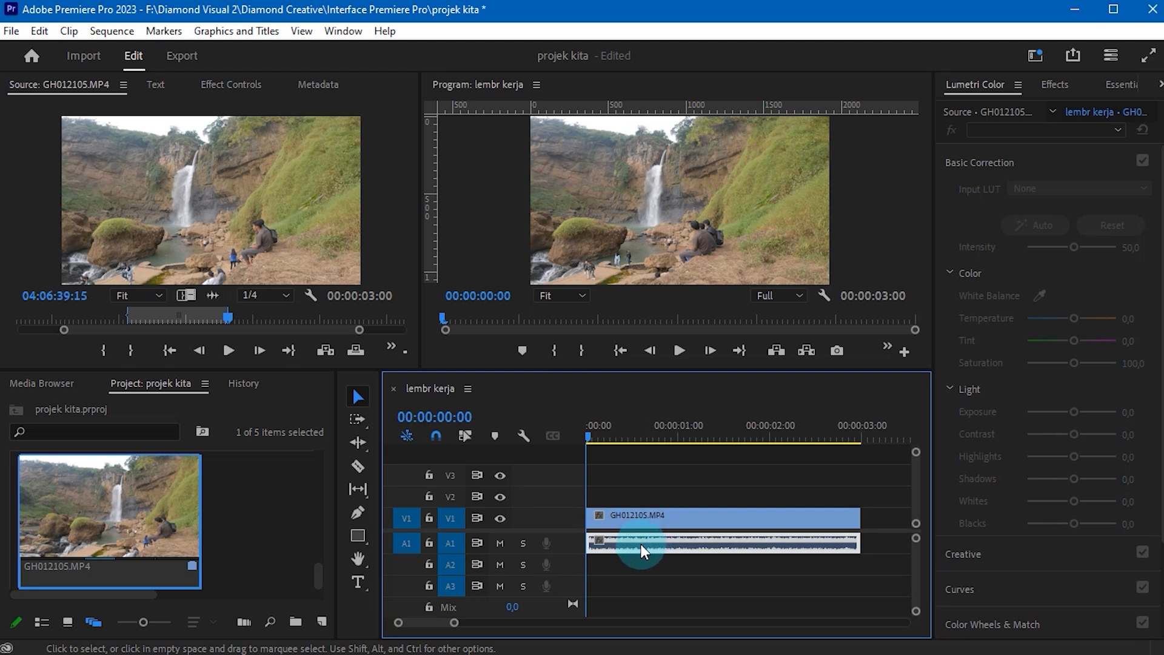
left_click(635, 515)
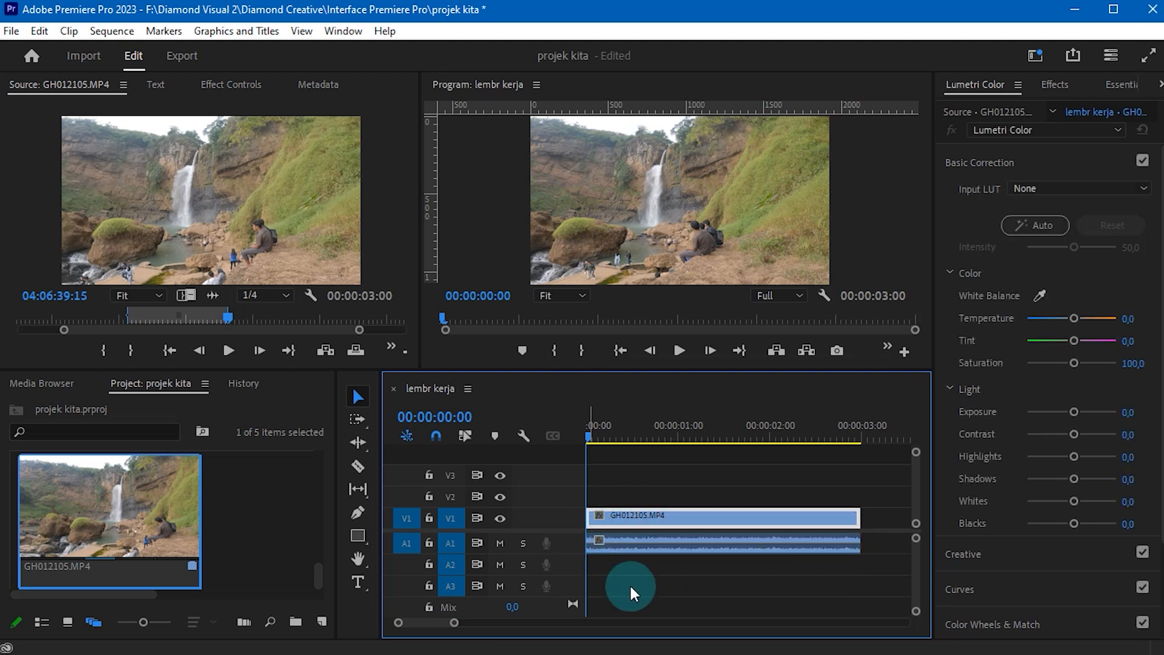
- Expand track A1, lower the audio clip's volume level and play the sequence to hear the change
double_click(570, 540)
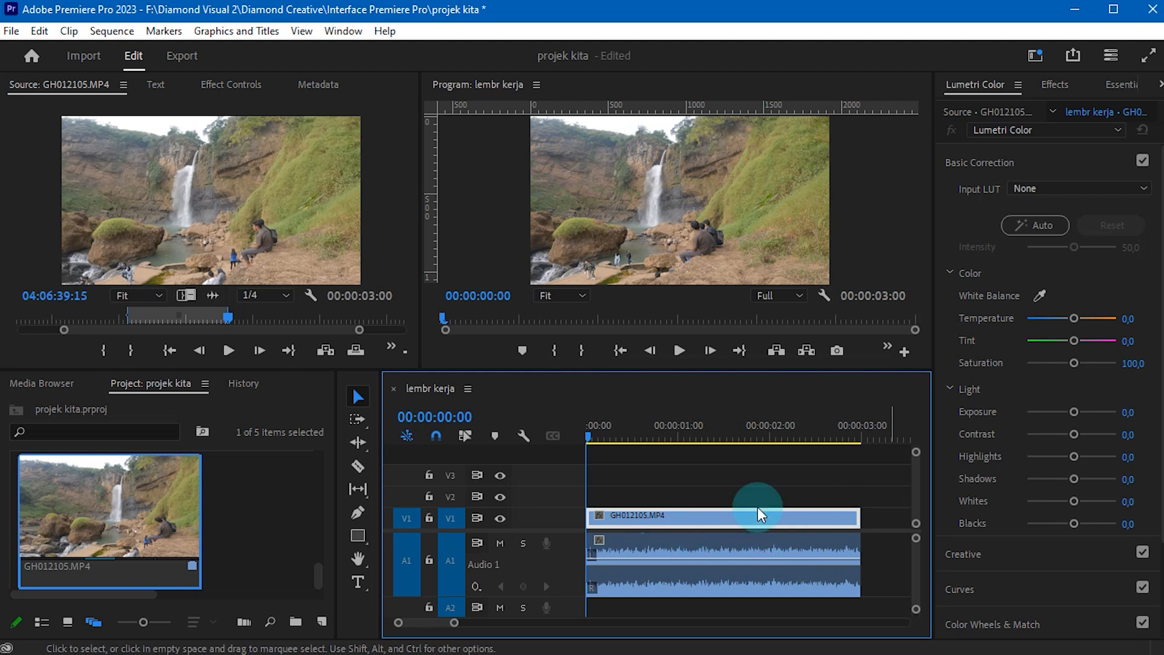
left_click_drag(661, 555, 692, 572)
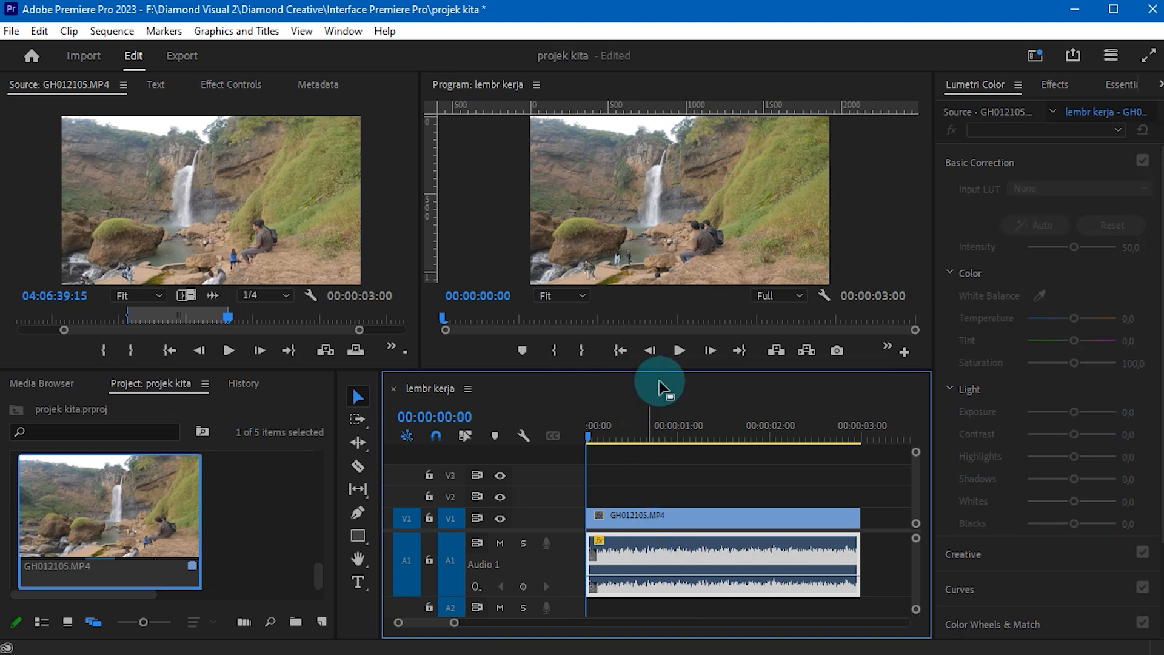
left_click(678, 350)
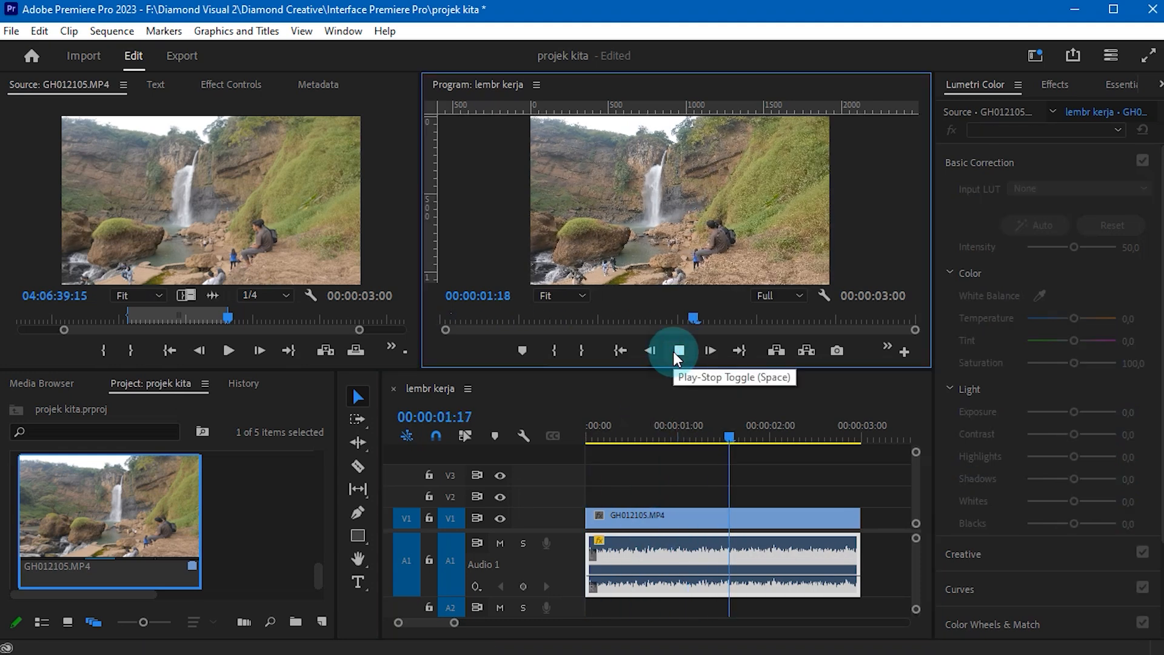
- Stop playback, return the playhead to the sequence start and adjust the volume line of the A1 clip, leaving that clip selected
left_click(680, 355)
left_click_drag(789, 424, 586, 437)
left_click(658, 580)
left_click_drag(670, 574, 679, 572)
left_click_drag(449, 622, 476, 623)
left_click(624, 553)
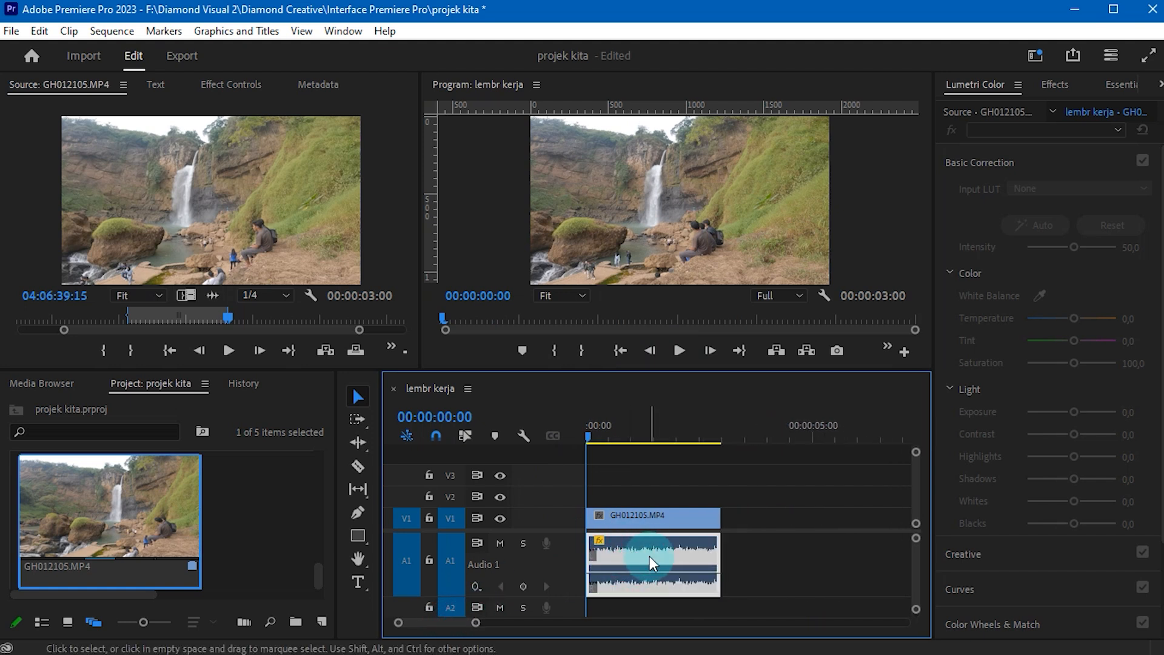
- Open the A1 clip's Effect Controls and expand its Volume effect down to the Level slider
left_click(232, 86)
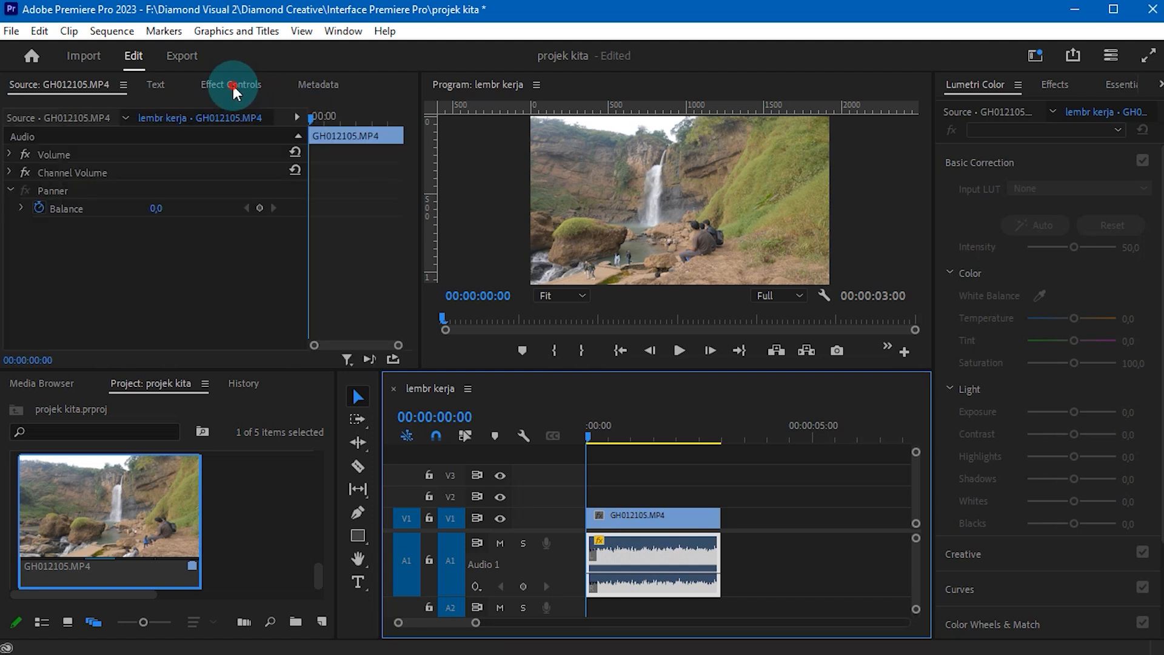
left_click(54, 159)
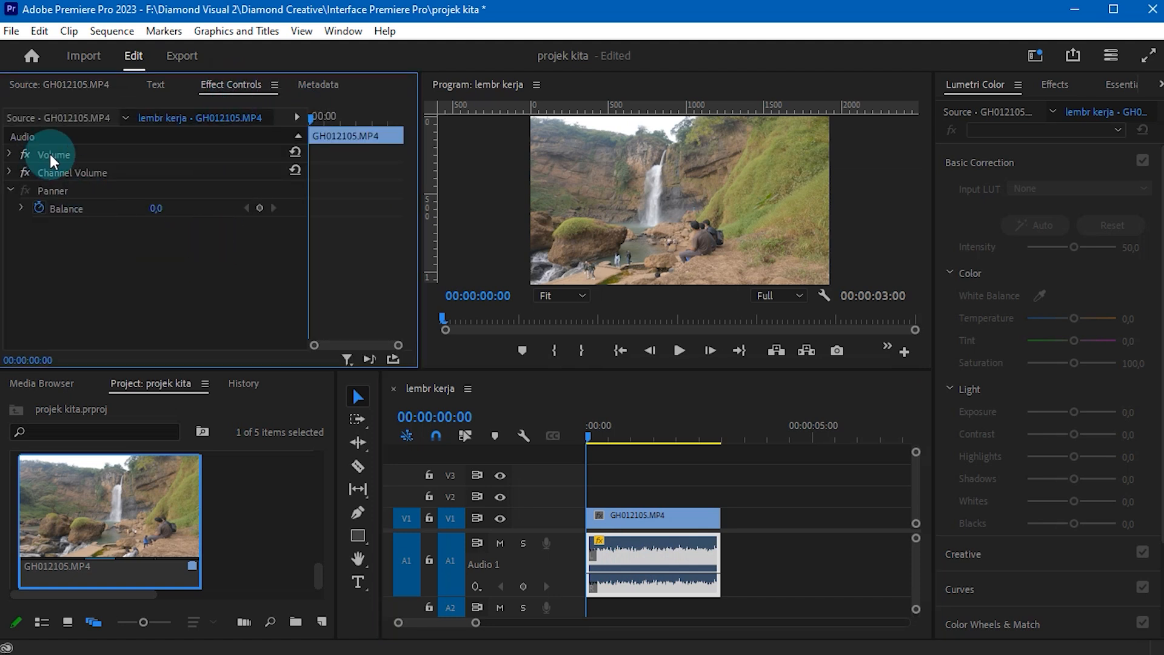
left_click(9, 157)
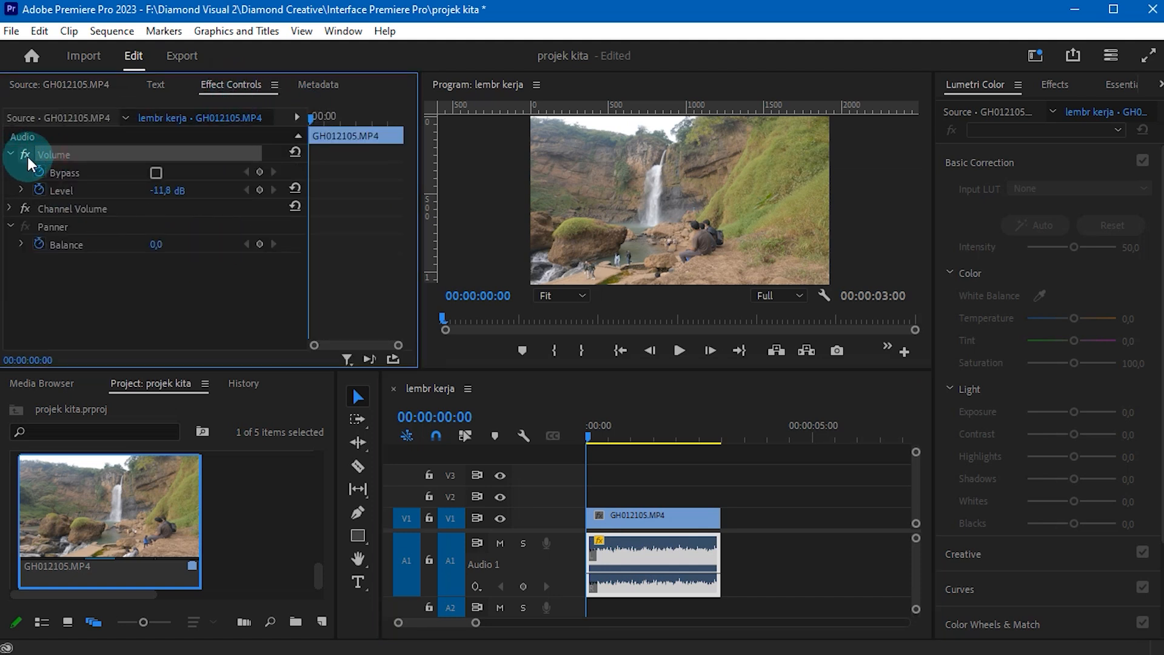
left_click(22, 191)
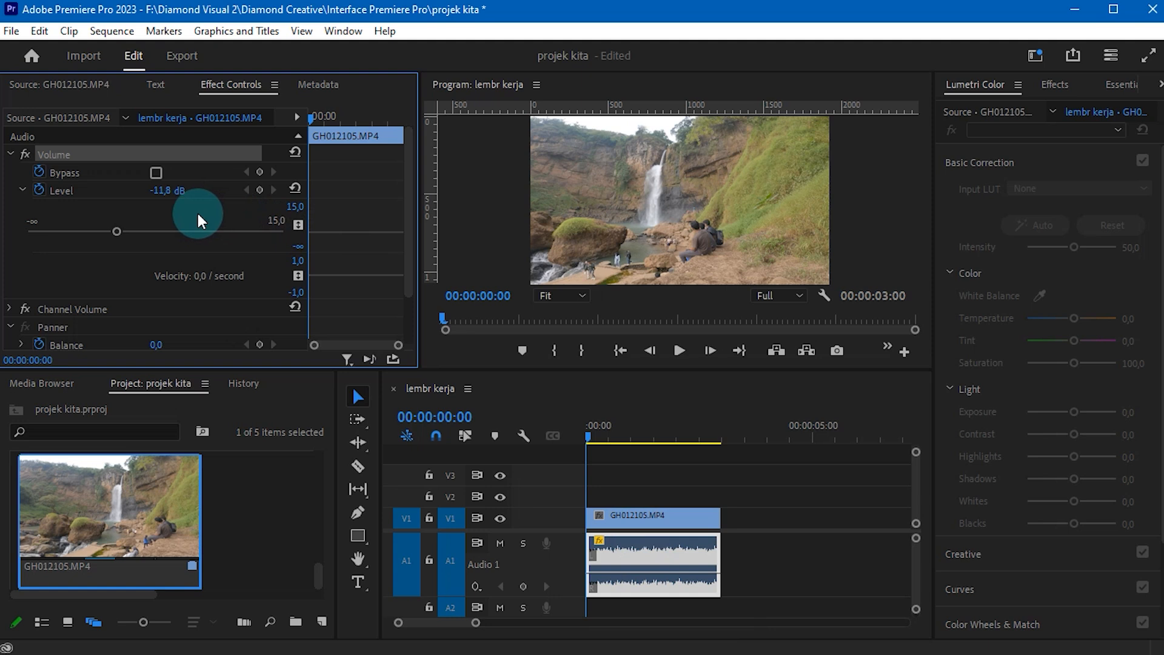
- Disable keyframing for the audio Level and try different volumes with the playhead at 00:00:00:19, ending at -13.9 dB
left_click(38, 191)
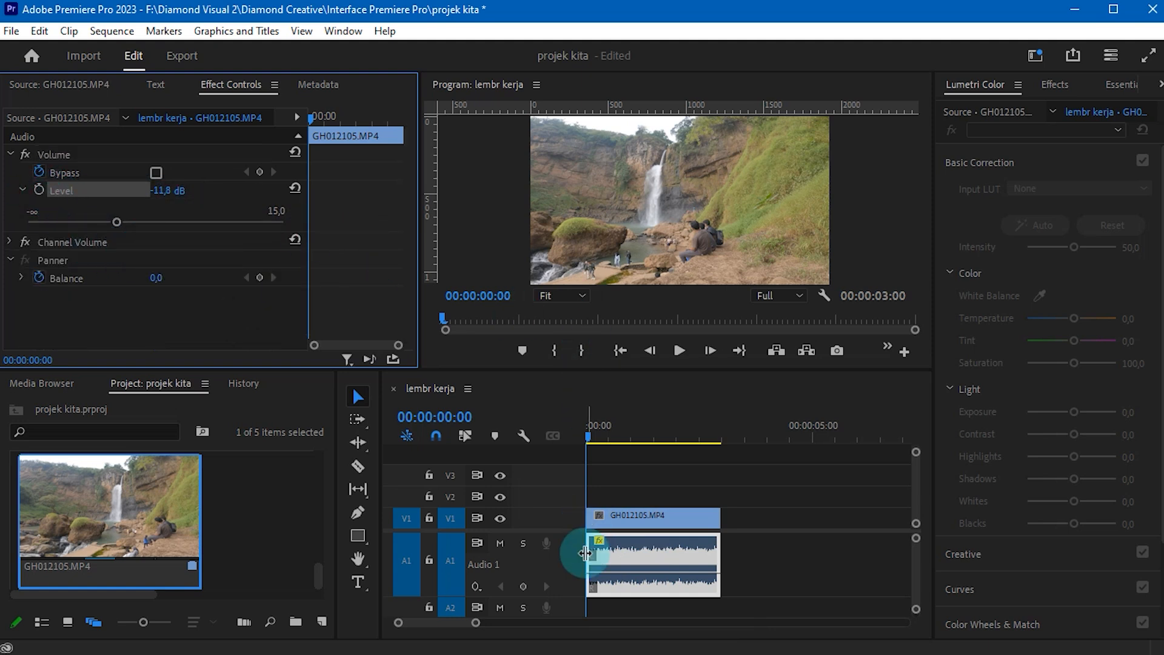
left_click(614, 422)
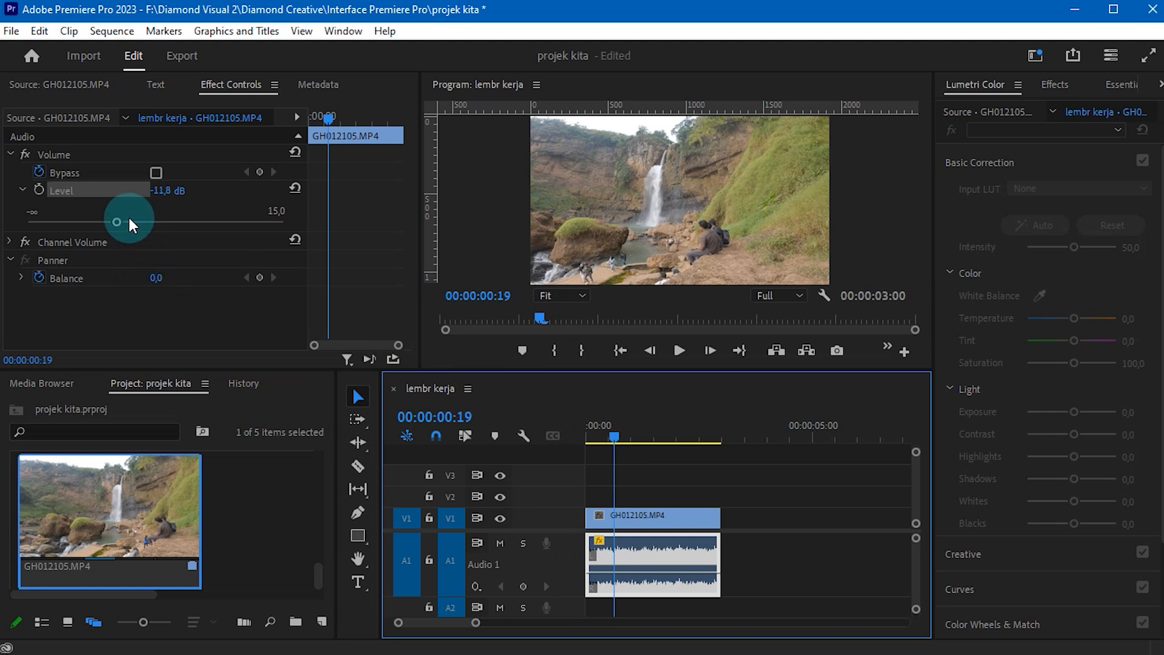
mouse_move(129, 222)
left_mouse_down()
mouse_move(177, 220)
mouse_move(118, 230)
left_mouse_up()
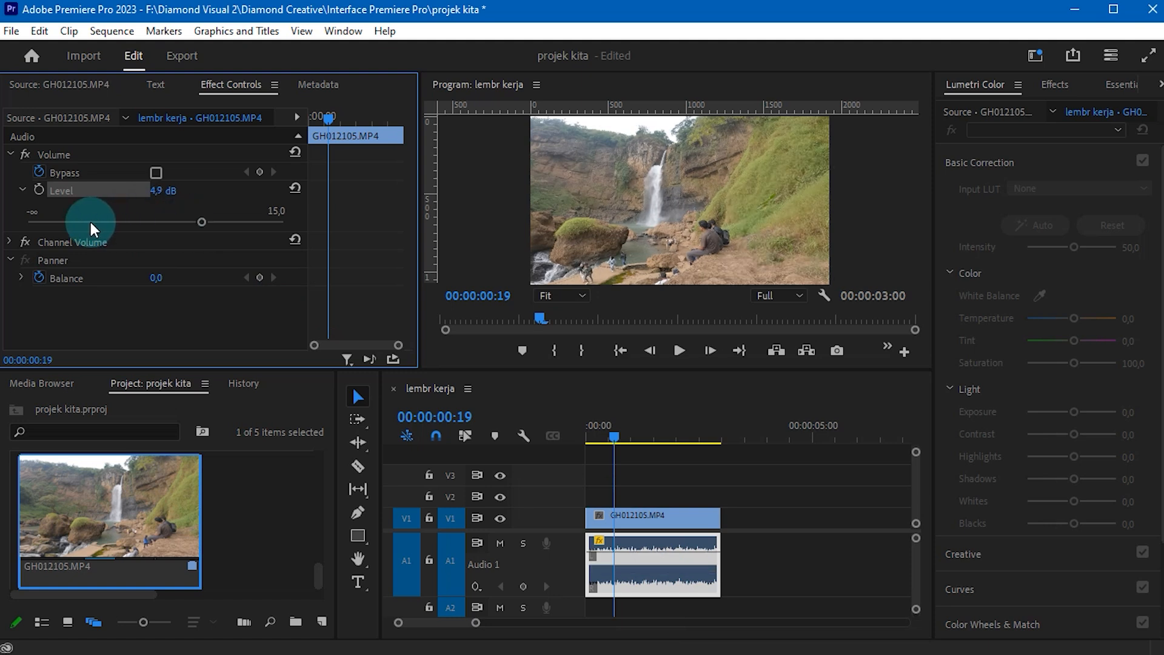
mouse_move(90, 222)
left_mouse_down()
mouse_move(99, 227)
mouse_move(74, 228)
left_mouse_up()
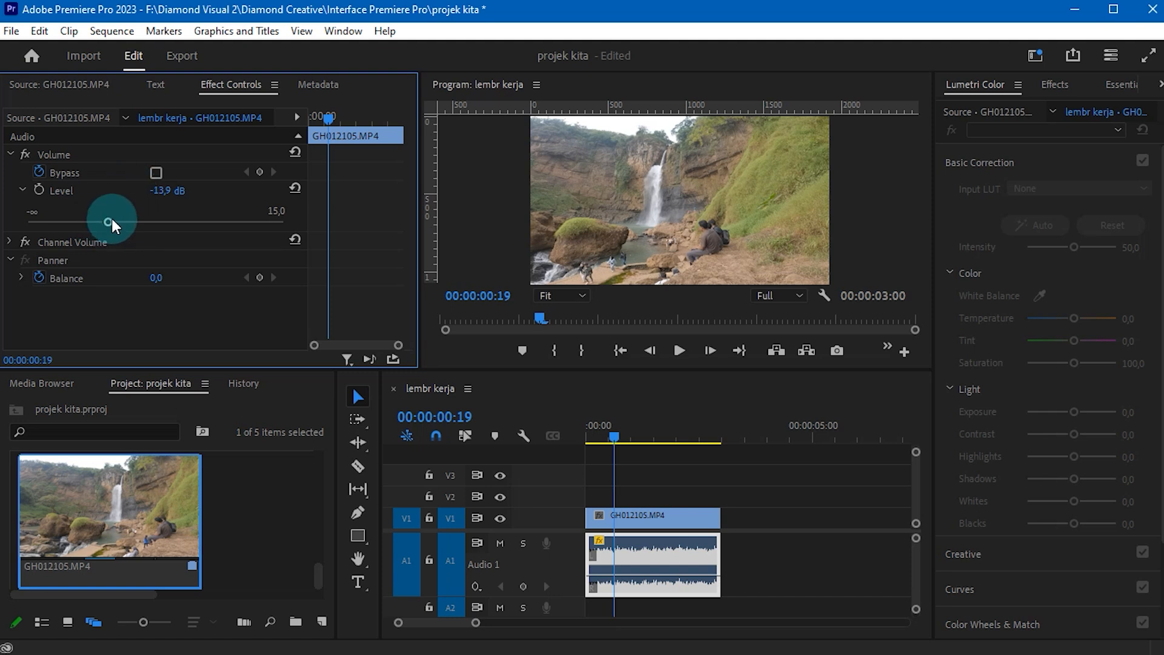
- Enable Level keyframing at 00:00:00:19 and raise the level to -1.2 dB at 00:00:01:12 as a second keyframe
left_click(38, 190)
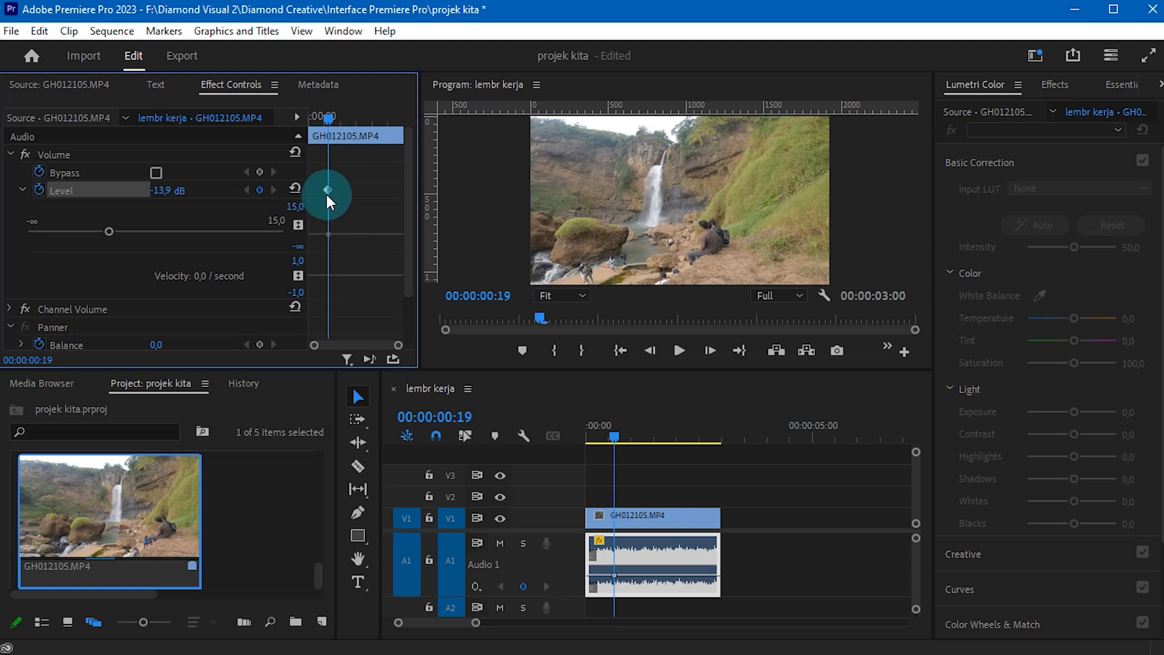
left_click(350, 205)
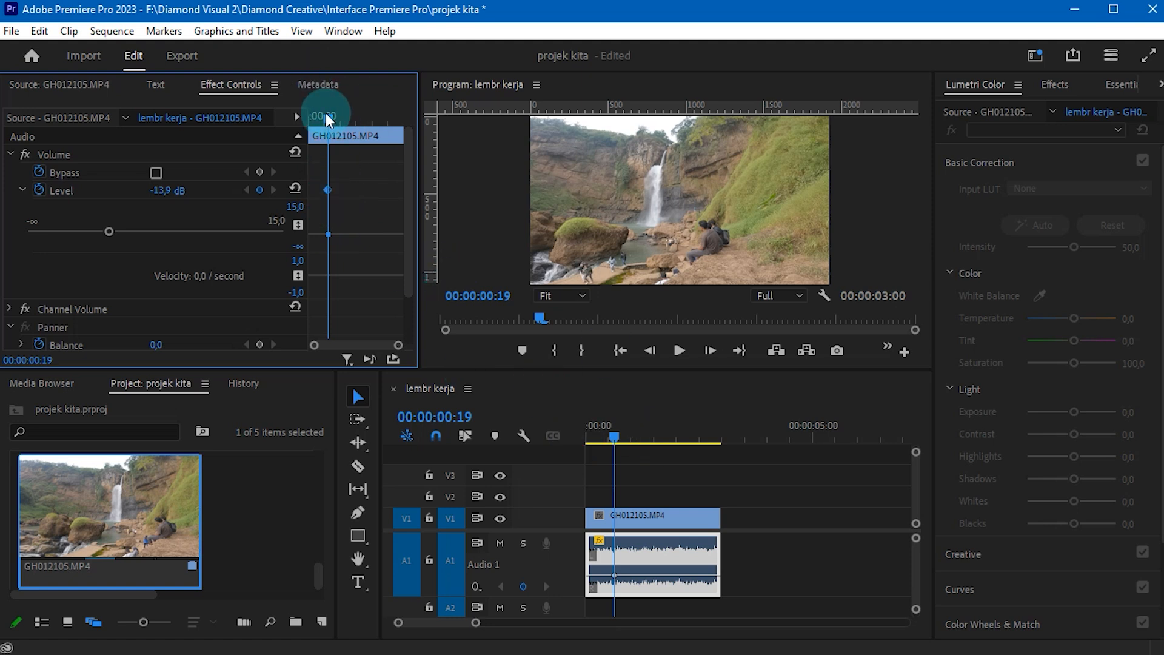
left_click_drag(331, 119, 358, 121)
left_click_drag(111, 231, 193, 257)
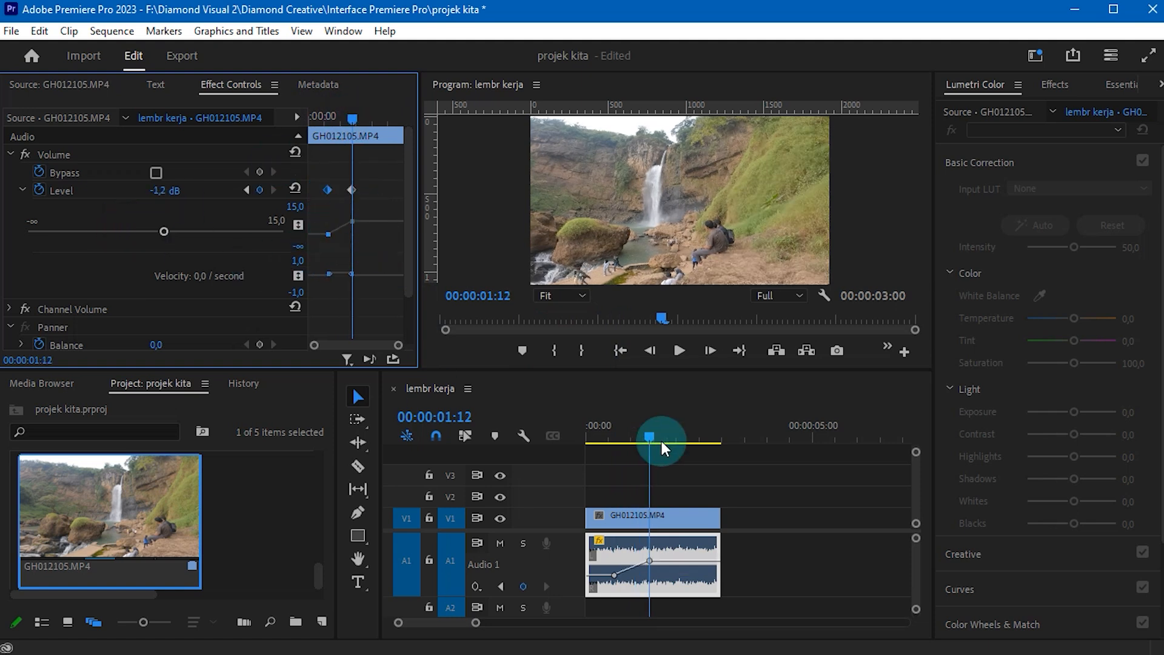
- Add a Level keyframe at 00:00:02:11, shift it slightly earlier and lower the level to -11.7 dB at 00:00:02:20
left_click_drag(353, 118, 386, 123)
left_click(334, 161)
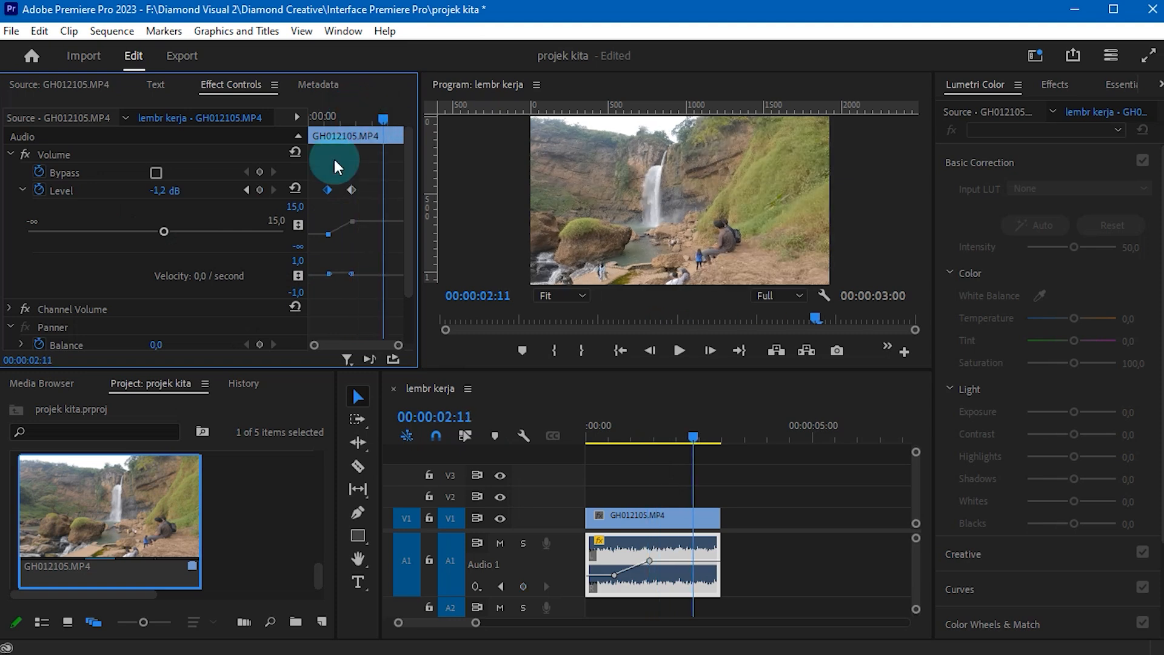
left_click(259, 190)
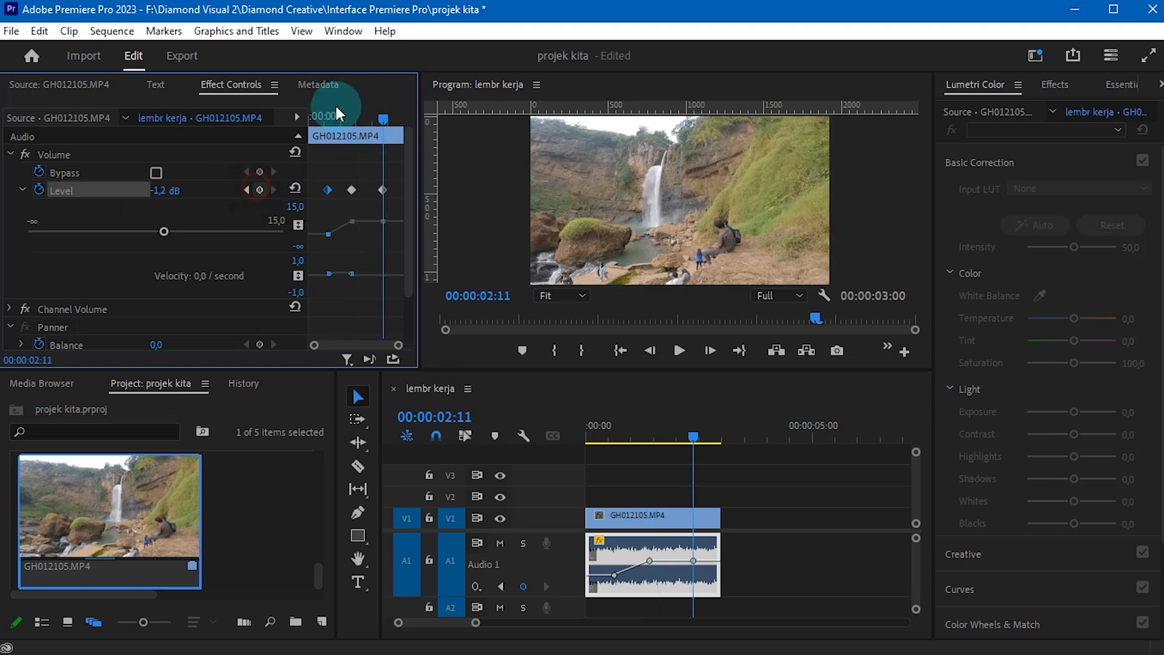
left_click_drag(384, 115, 393, 116)
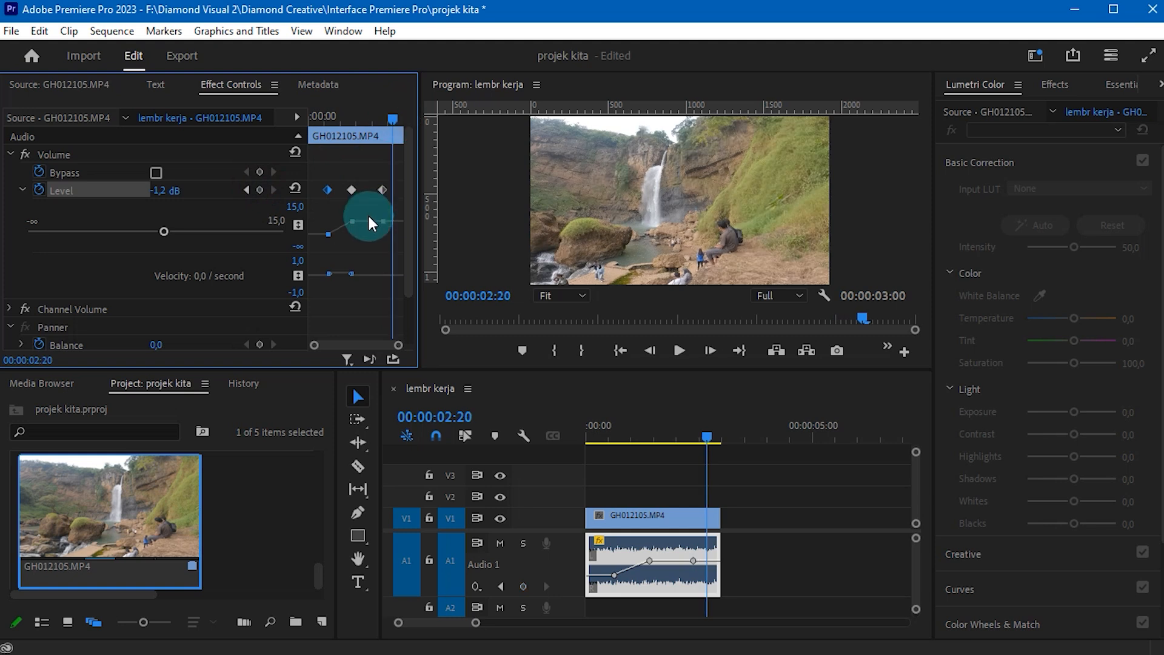
left_click_drag(387, 190, 377, 195)
left_click(391, 120)
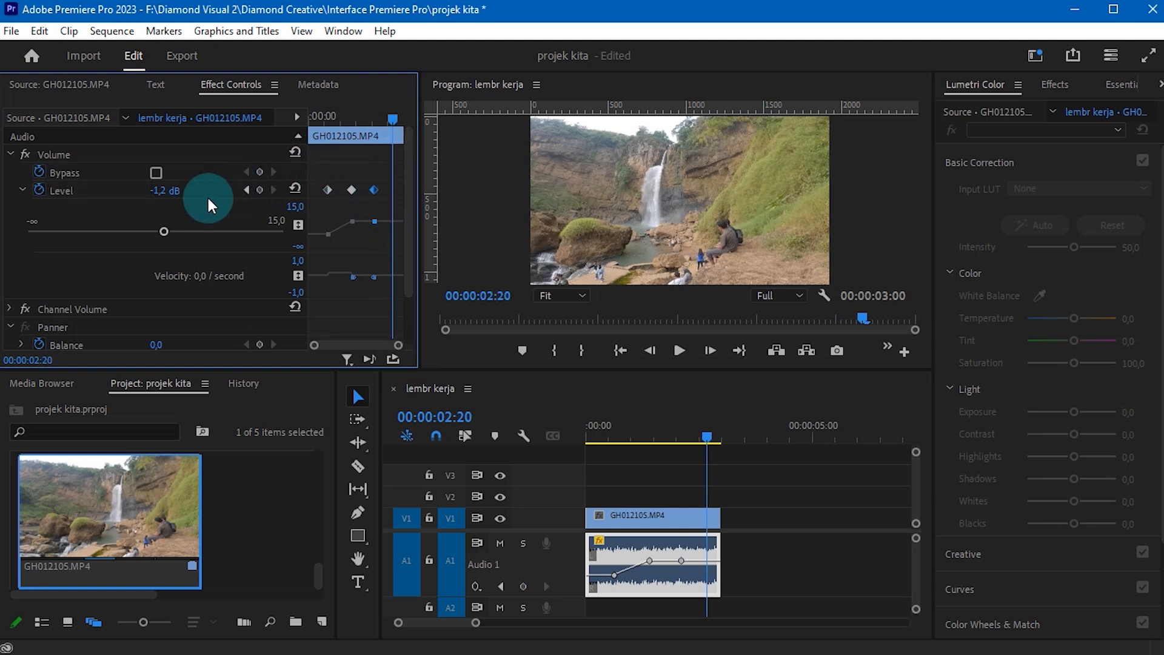
left_click_drag(100, 228, 115, 230)
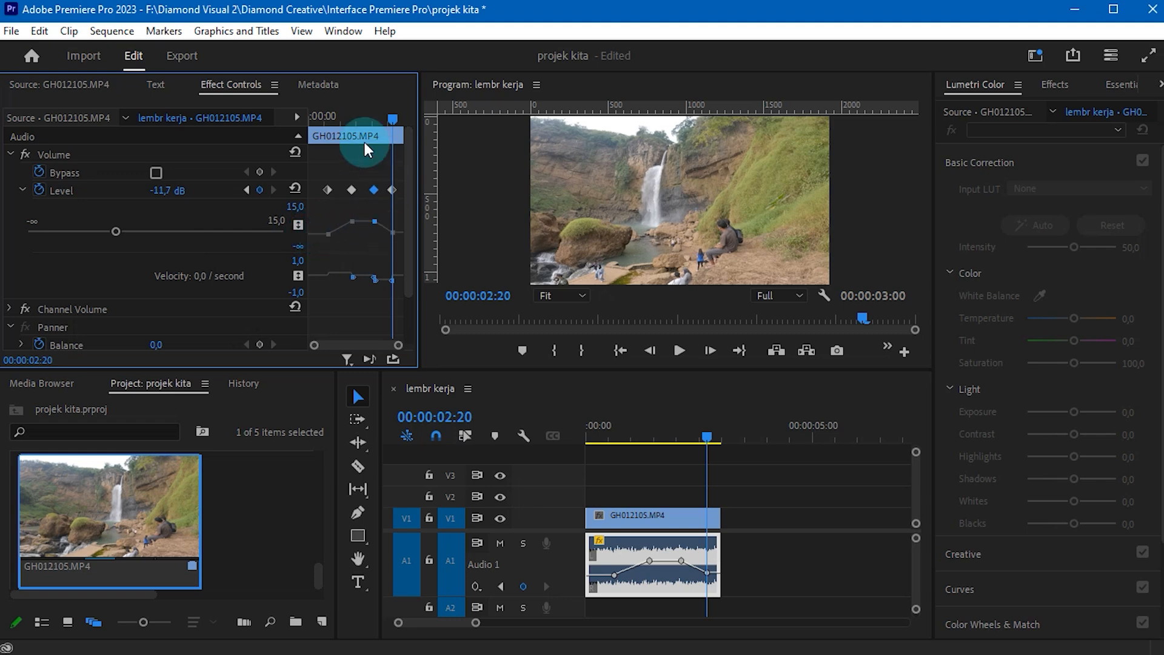
- Play the sequence from the start to hear the keyframed volume and inspect the keyframes on the A1 clip
left_click(307, 118)
left_click(679, 350)
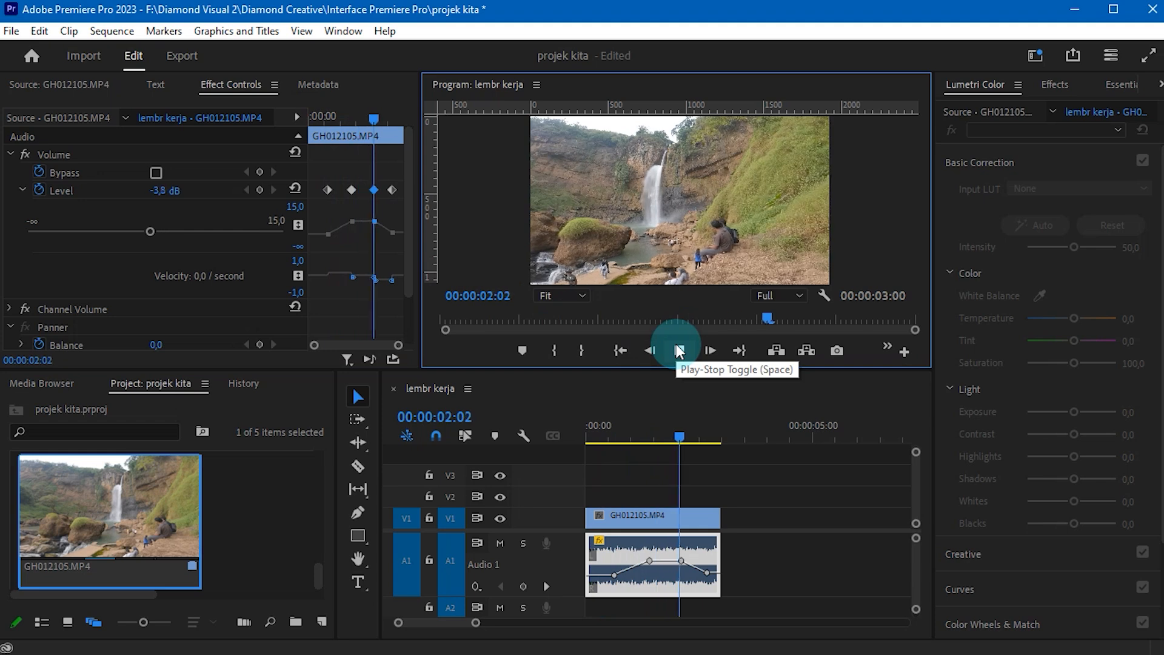
left_click(660, 428)
left_click_drag(660, 428, 619, 431)
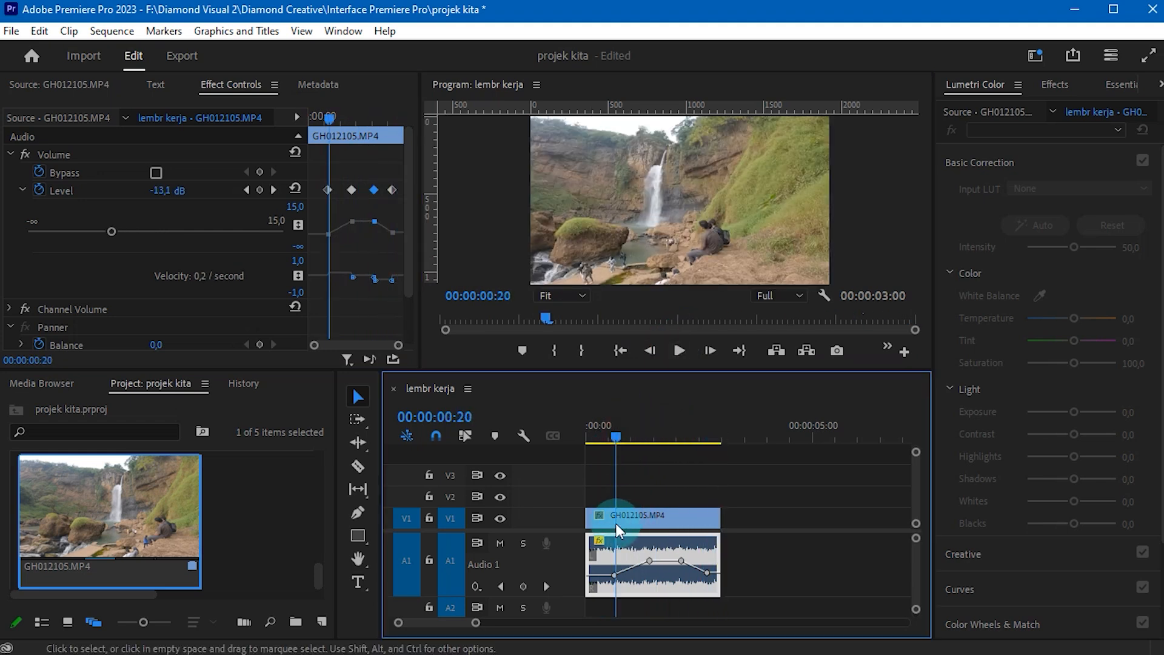
left_click(620, 537)
left_click(613, 412)
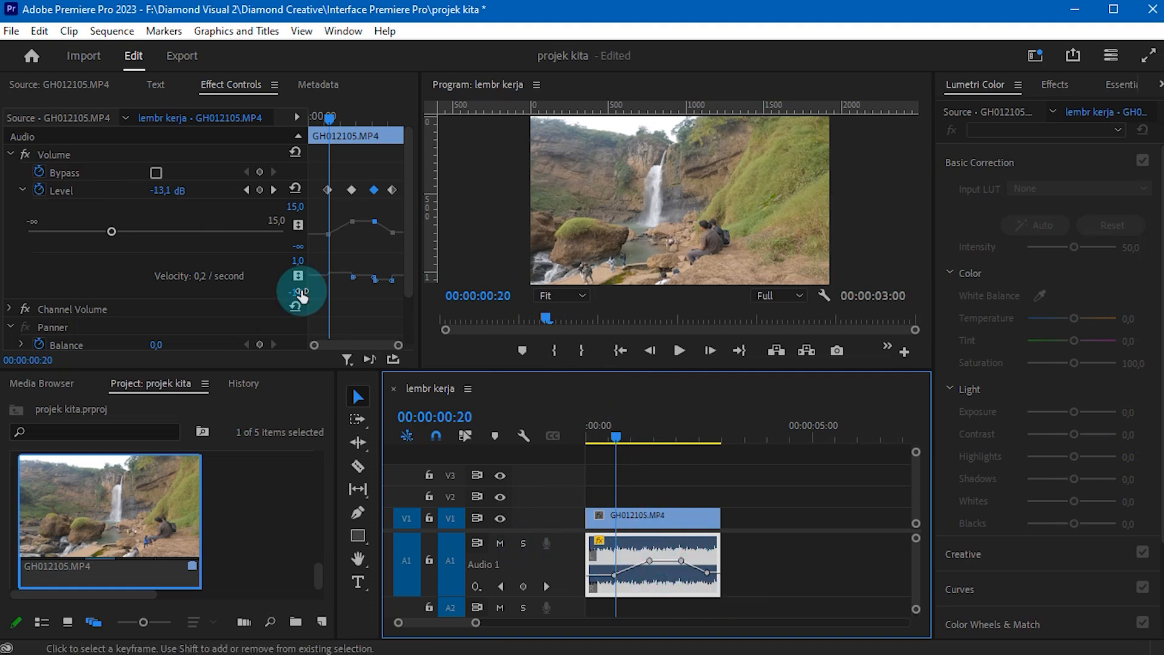
- Delete all Level keyframes, set the A1 clip's volume to -11.8 dB, play the sequence and return the playhead to the start
left_click(71, 197)
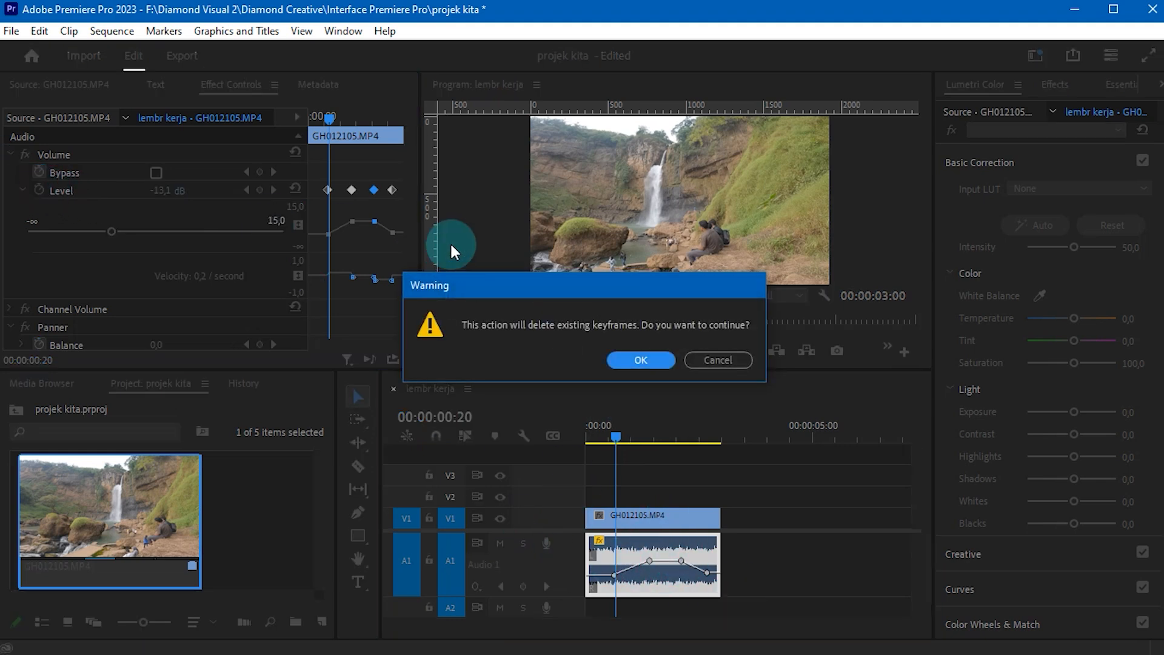
left_click(660, 364)
left_click_drag(629, 418, 600, 425)
left_click_drag(665, 576, 666, 571)
left_click(679, 353)
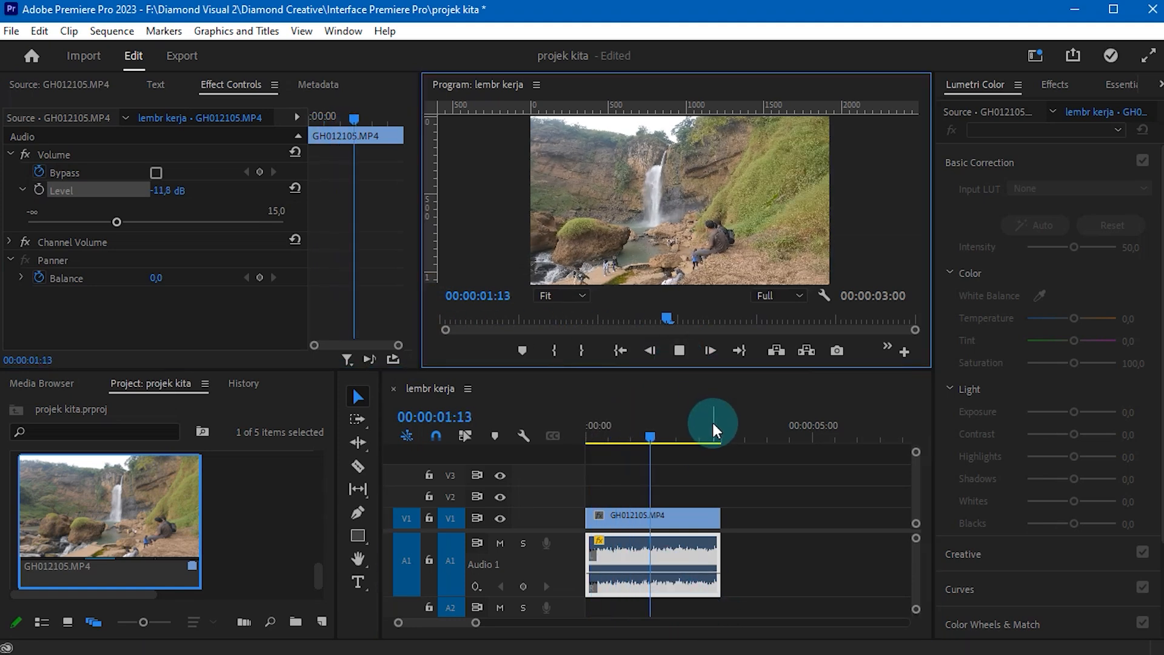
left_click_drag(693, 431, 576, 442)
- Find A002_C018_0922BW_002.mp4 among the project items and open it in the Source monitor
scroll(318, 579, "up", 3)
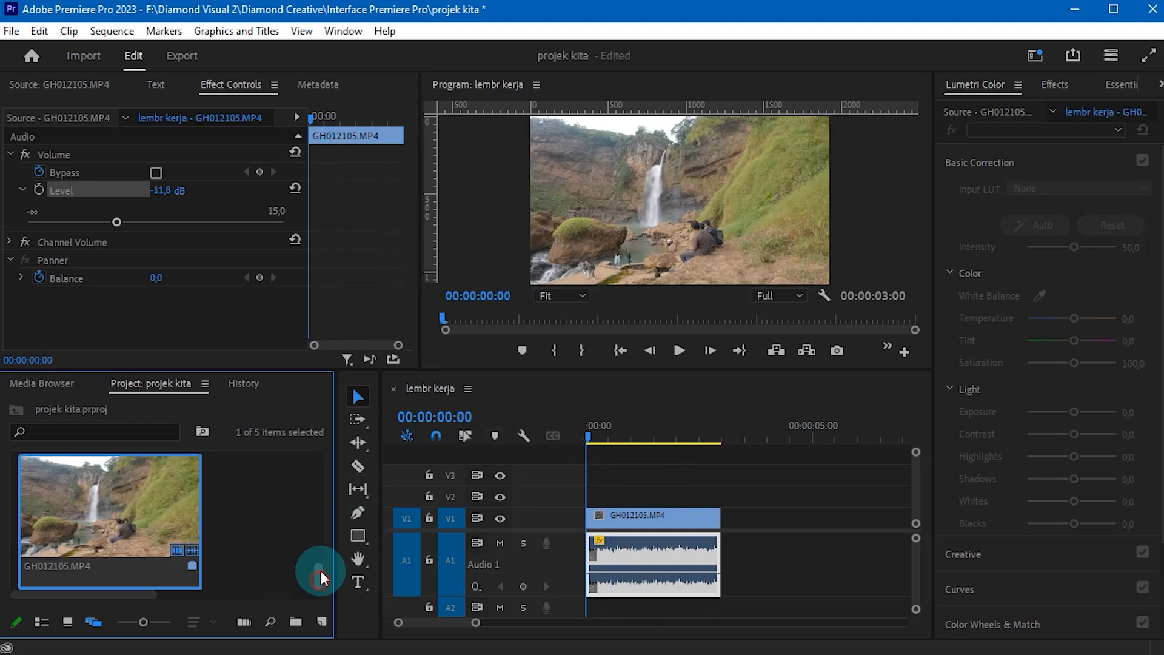
left_click(283, 515)
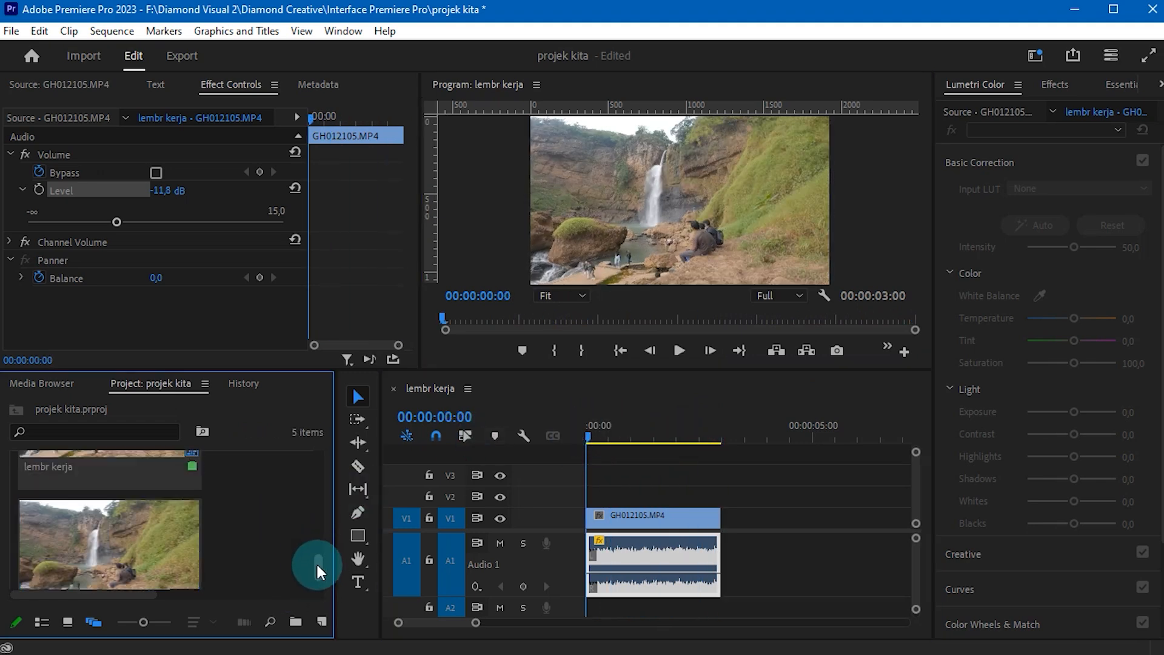
scroll(318, 565, "up", 2)
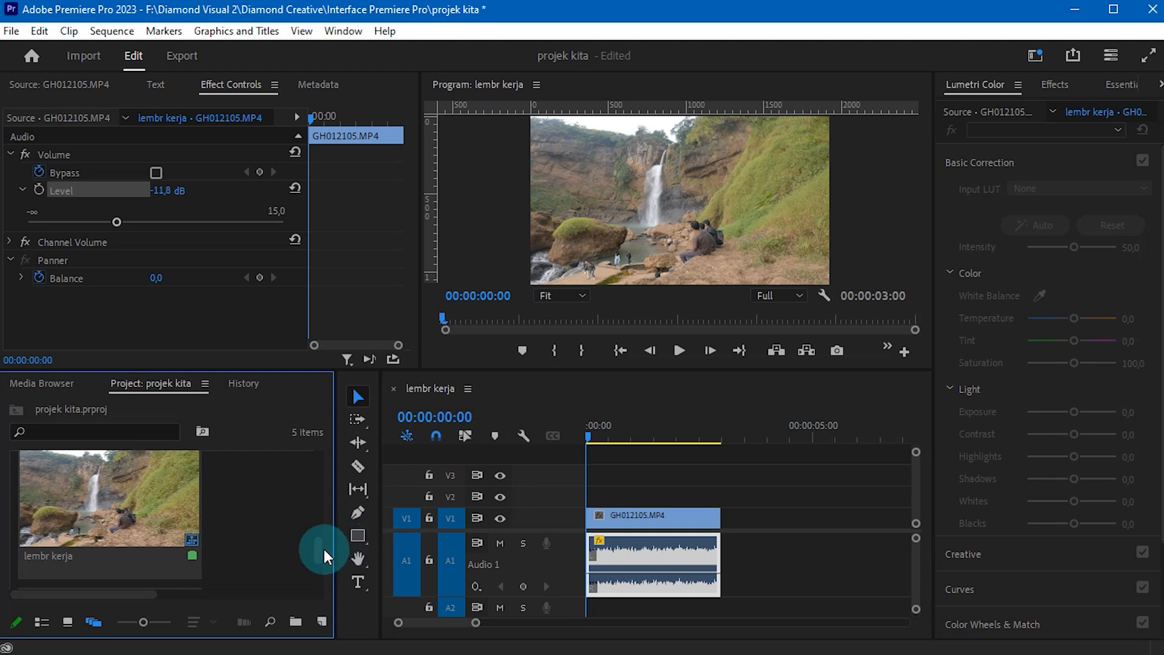
left_click_drag(324, 548, 324, 509)
left_click(173, 503)
left_click(285, 518)
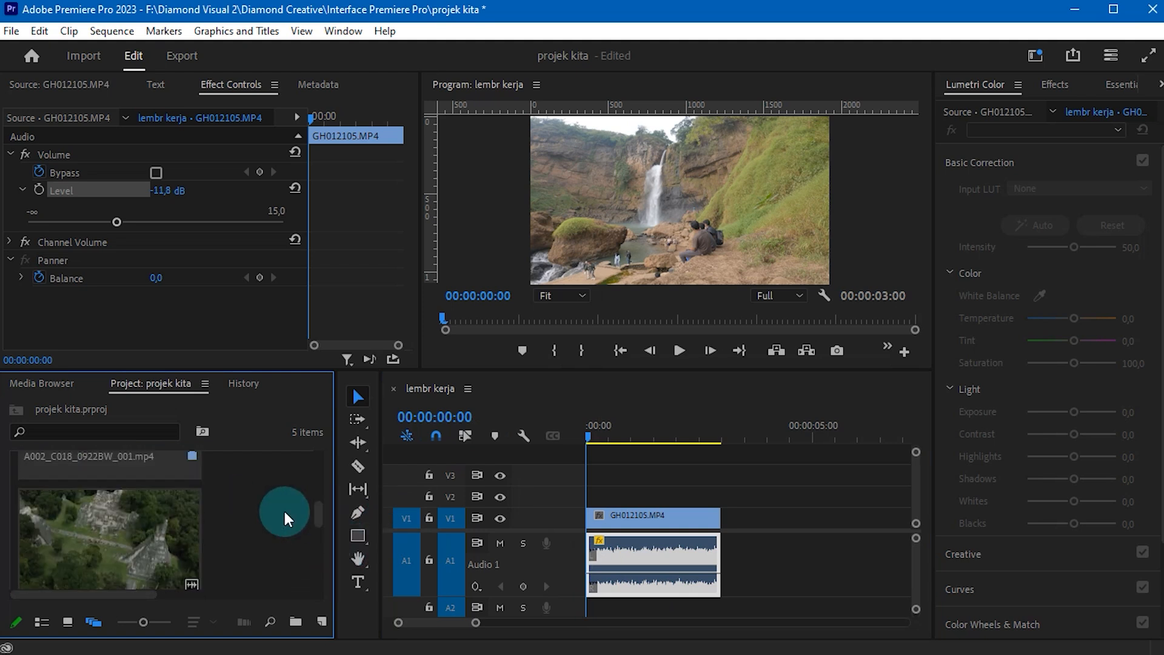
double_click(129, 518)
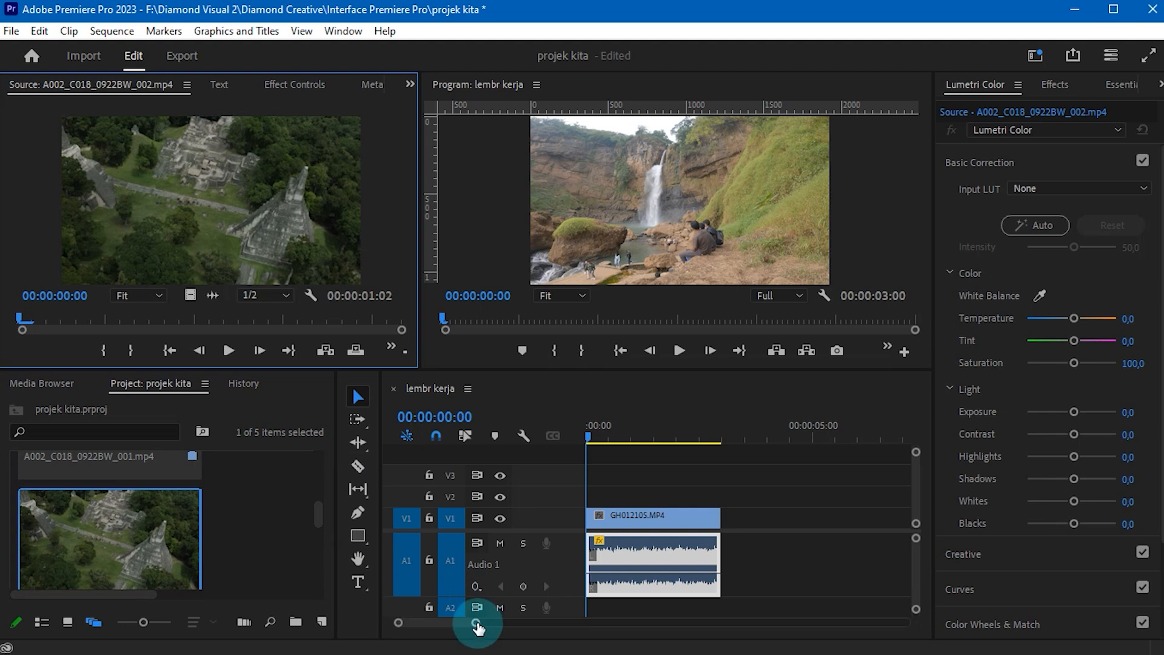
- Mark an In point at 00:00:00:04 in A002_C018_0922BW_002.mp4 and place its video on V1 directly after the GH012105.MP4 clip
left_click_drag(478, 628, 498, 626)
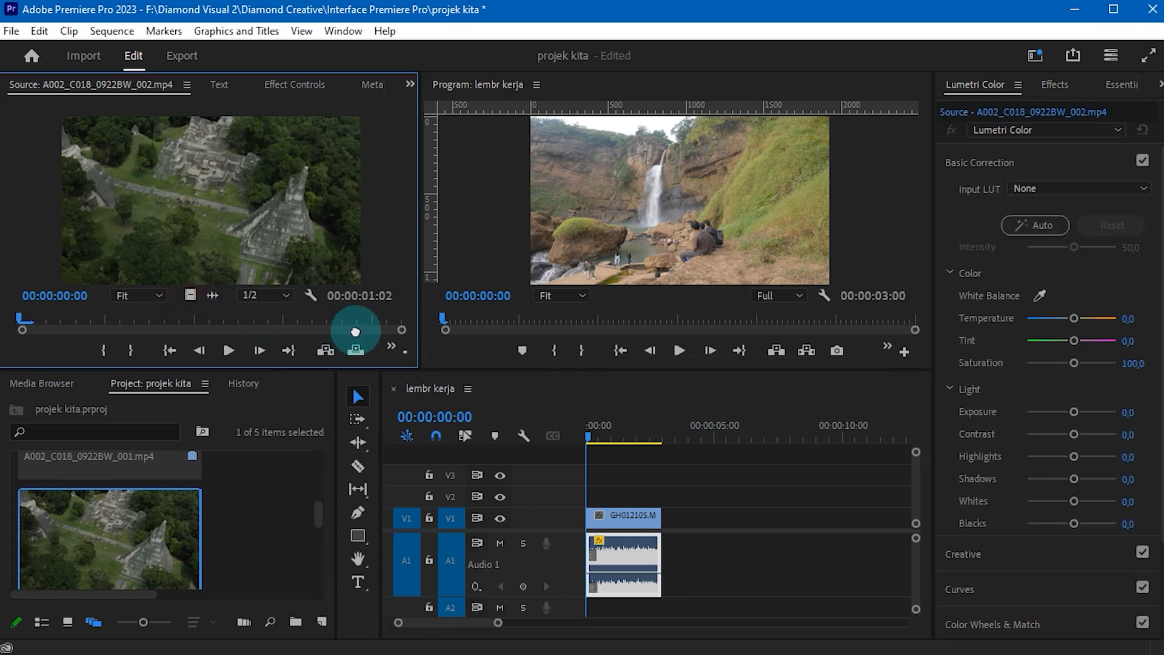
left_click_drag(39, 317, 94, 339)
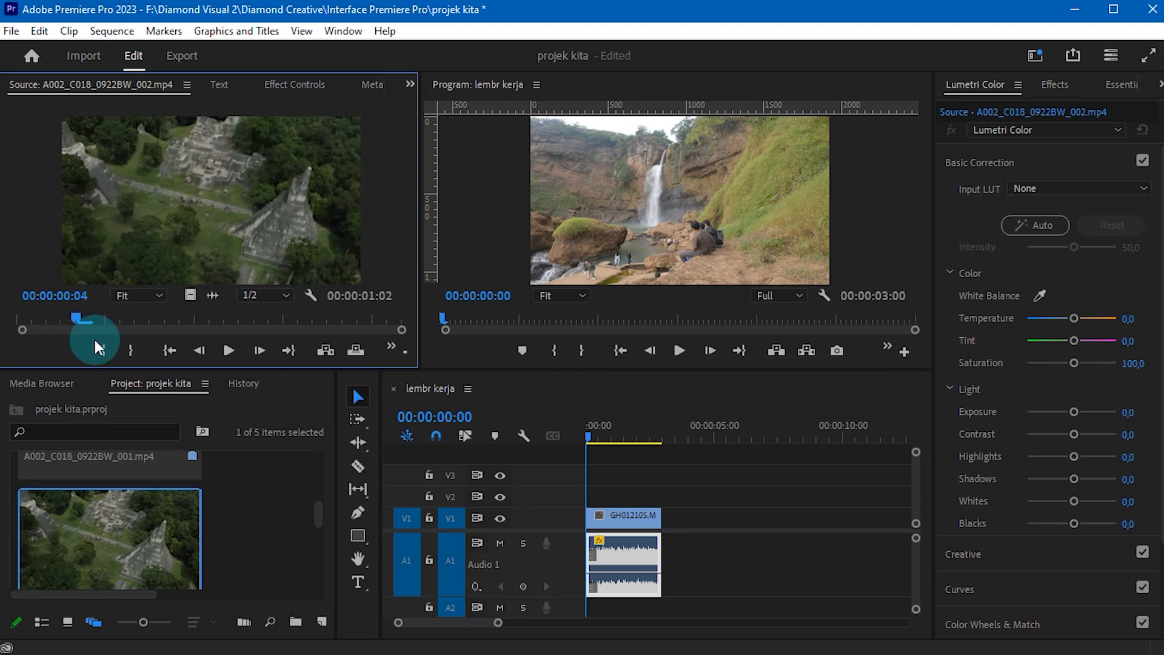
left_click(98, 344)
left_click_drag(199, 304, 697, 503)
left_click_drag(649, 435, 663, 439)
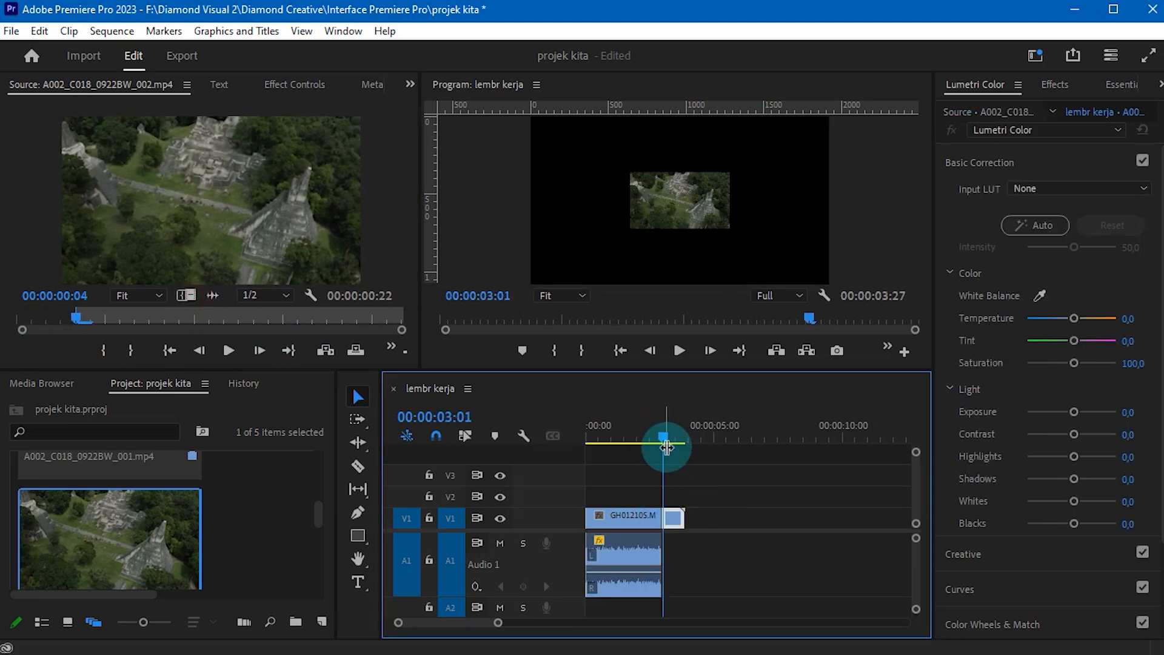
- Scale the A002_C018_0922BW_002.mp4 clip on V1 up to 306.9 so it fills the frame
left_click(672, 517)
left_click(308, 85)
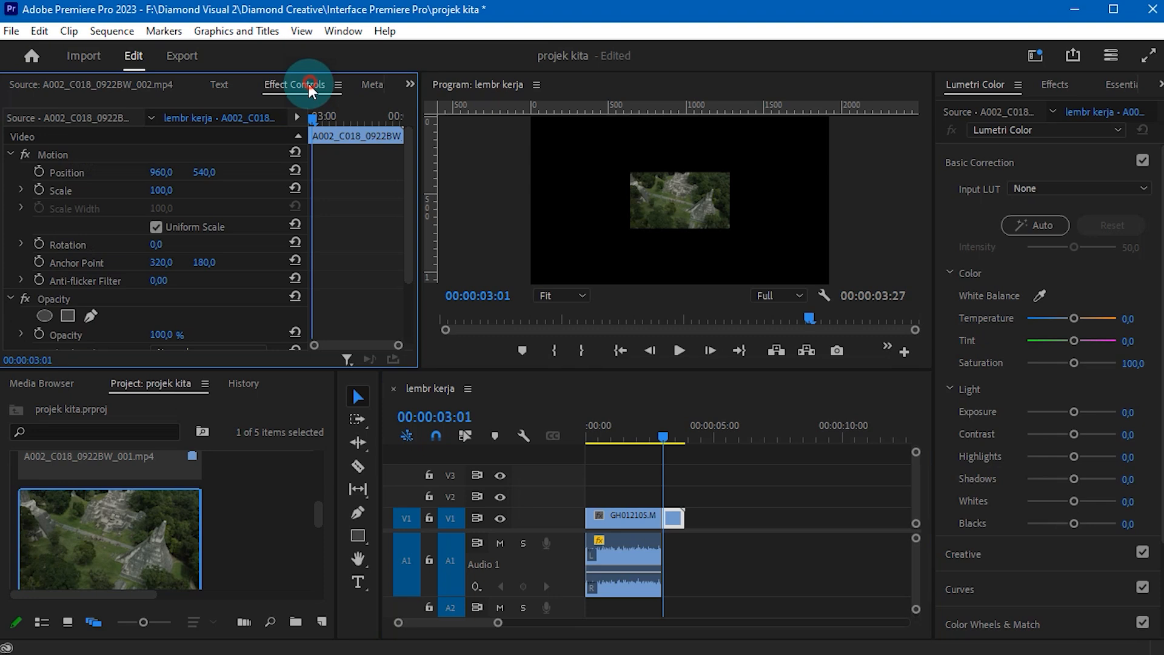
left_click(163, 152)
left_click_drag(634, 199, 527, 200)
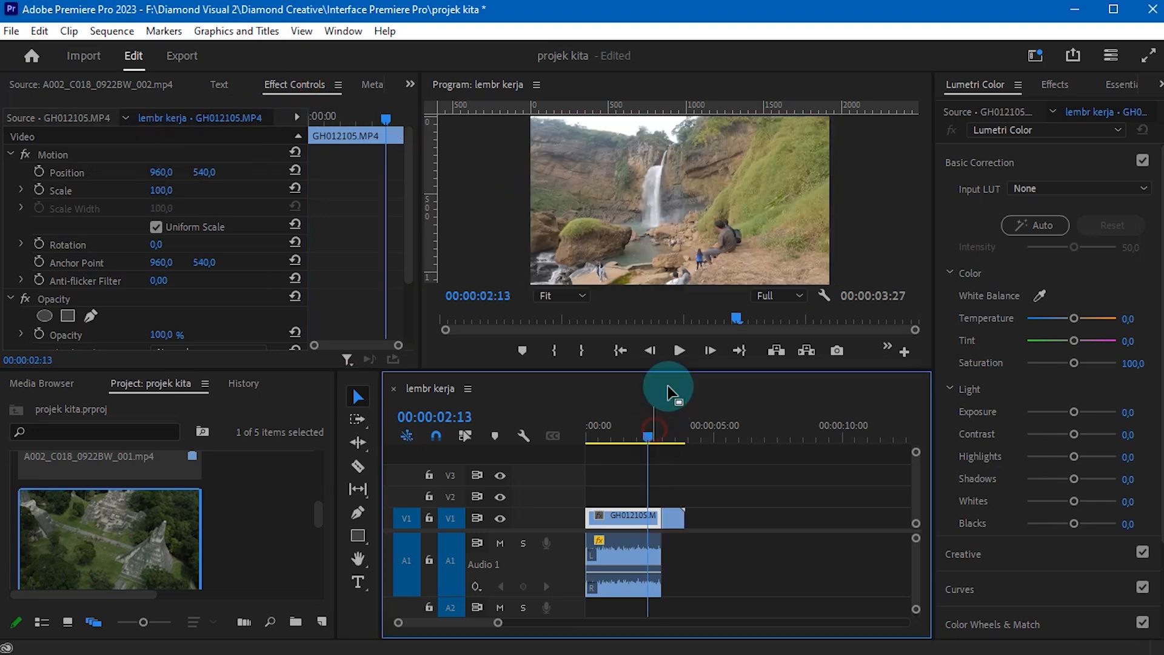
- Play the sequence twice across the cut between the two V1 clips and stop within the second clip
left_click(679, 351)
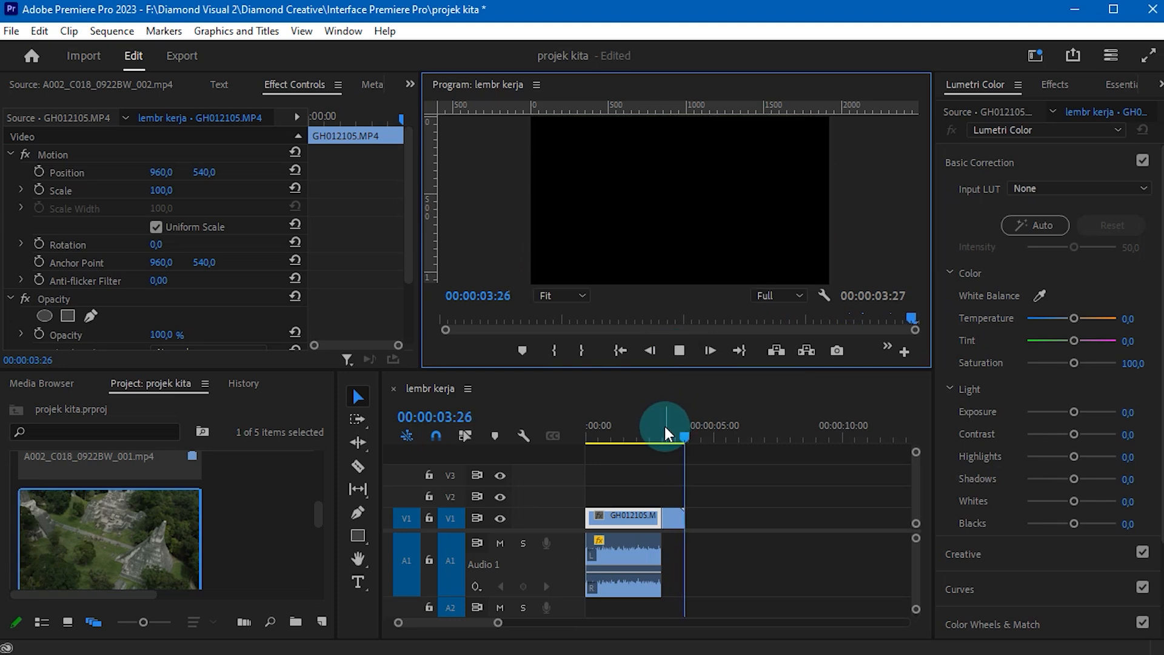
left_click(638, 429)
left_click(682, 345)
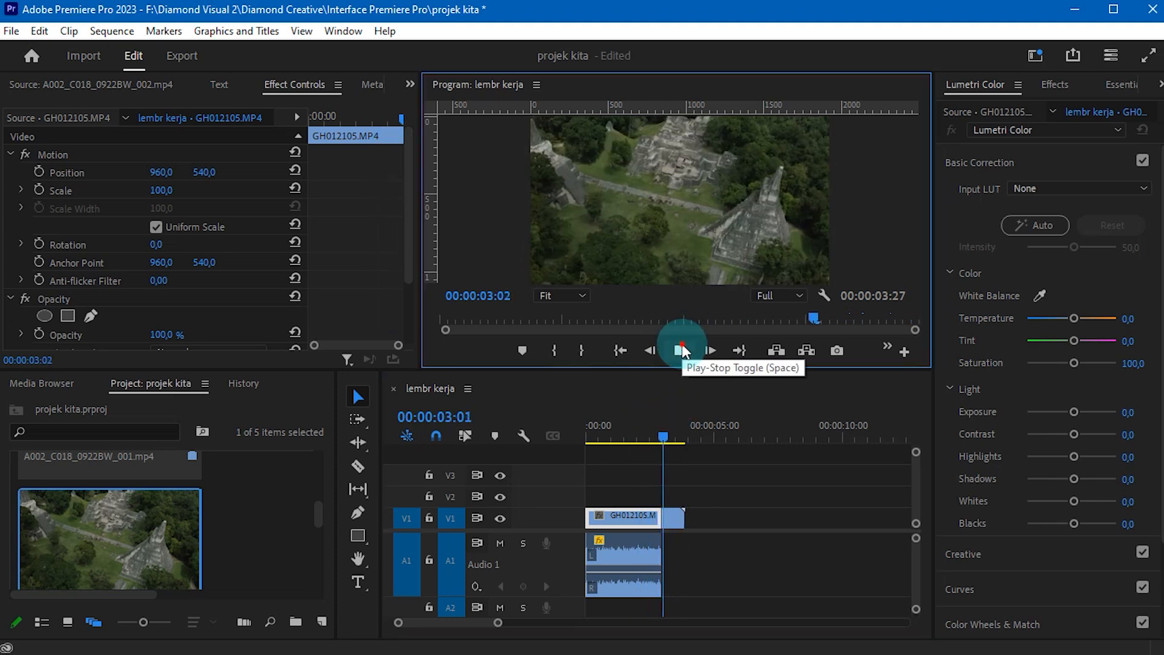
left_click(680, 349)
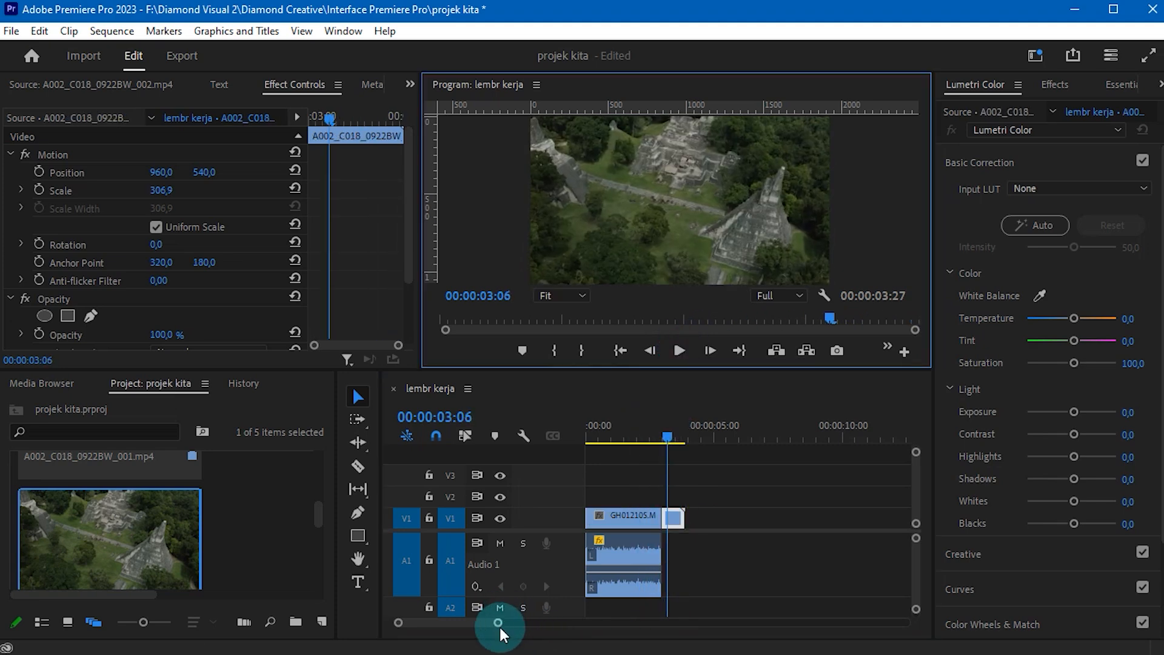
- Replay the sequence around the second V1 clip and park the playhead at 00:00:03:12 within it
left_click_drag(498, 622, 461, 623)
left_click_drag(761, 434, 667, 427)
left_click(680, 352)
left_click_drag(775, 423, 758, 425)
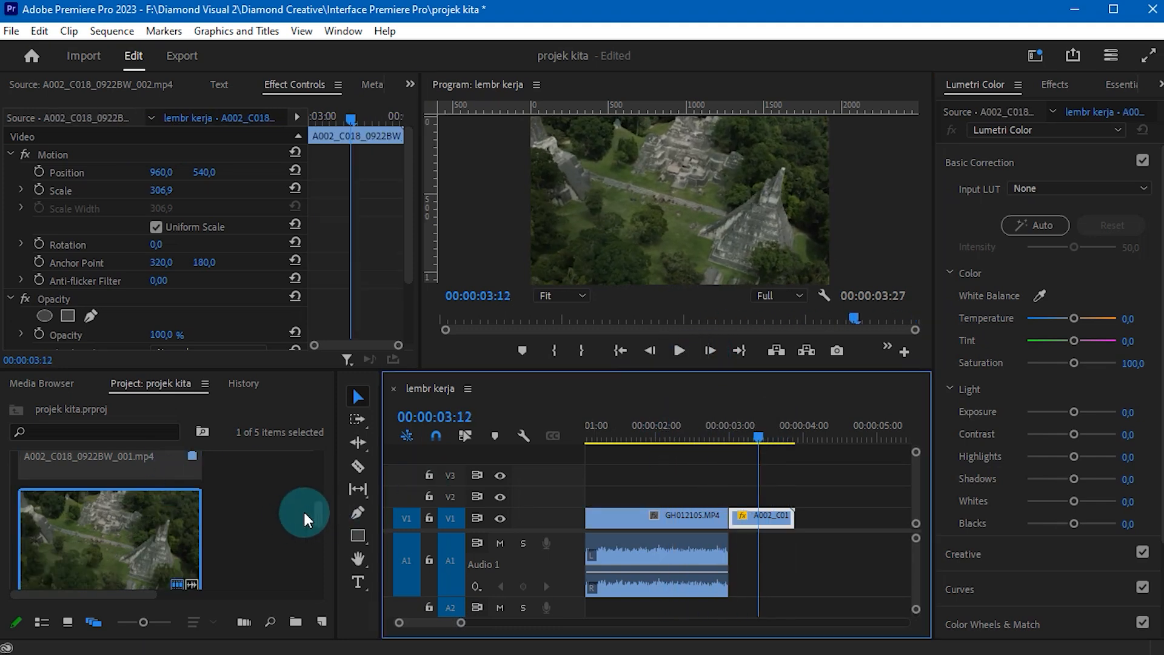
- Open A002_C018_0922BW_001.mp4 in the Source monitor and place its video on V1 directly after the second clip
left_click_drag(319, 520, 329, 484)
double_click(179, 511)
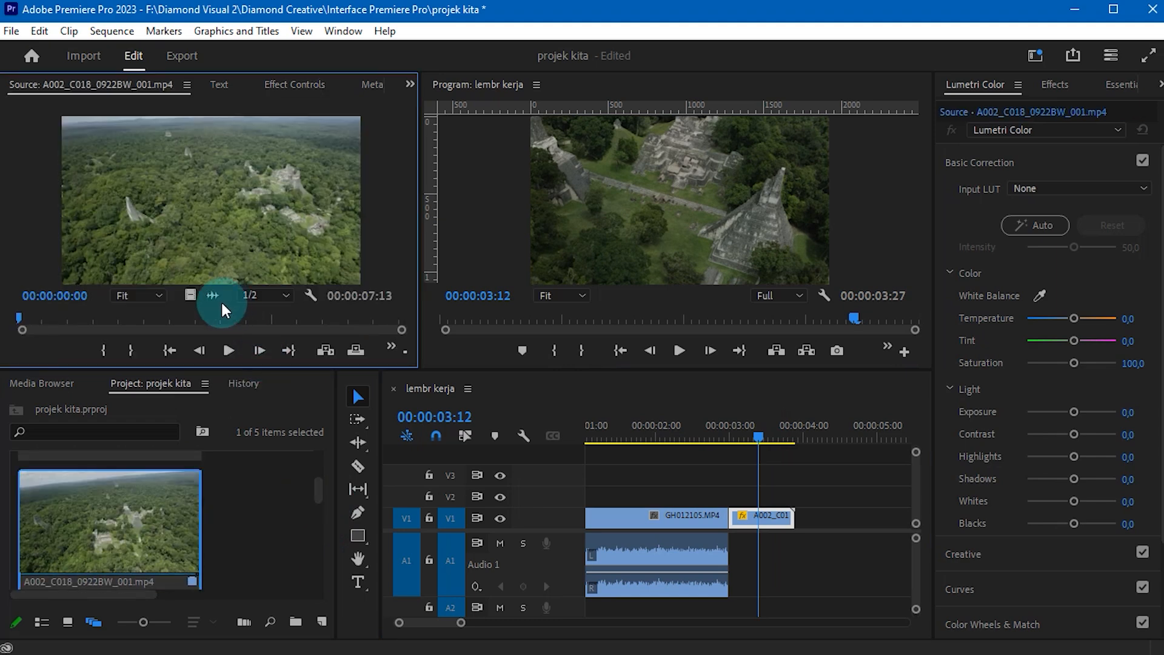
left_click_drag(192, 296, 688, 517)
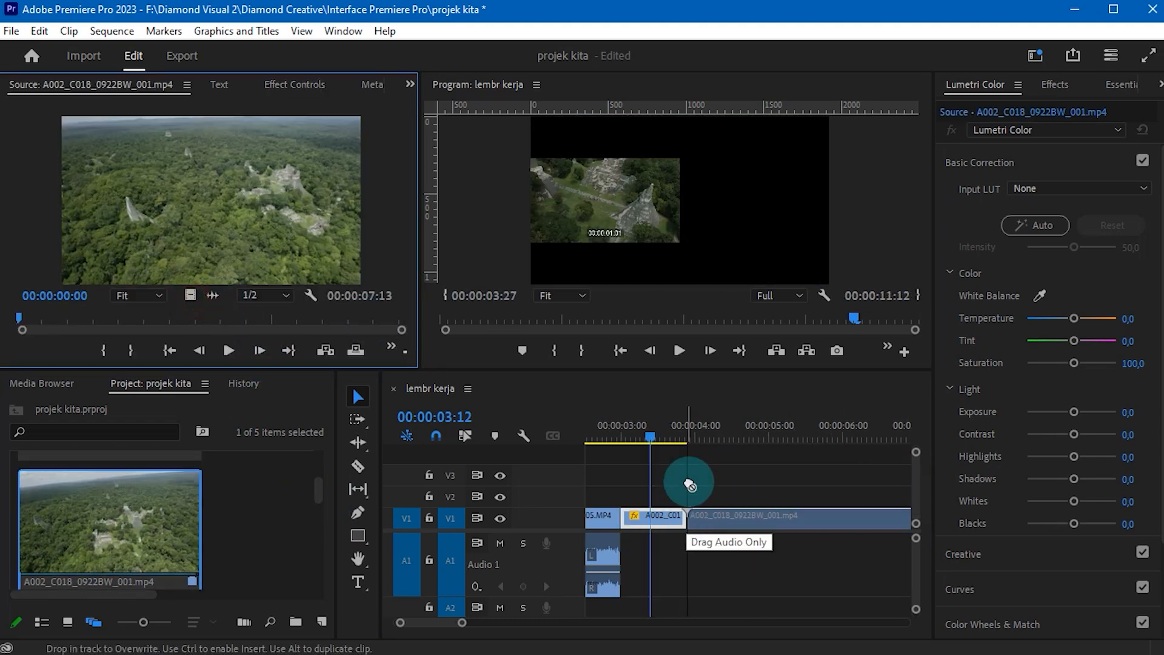
- Scale the A002_C018_0922BW_001.mp4 clip on V1 up to 306.9 so it fills the frame
left_click_drag(686, 430, 712, 428)
left_click(748, 517)
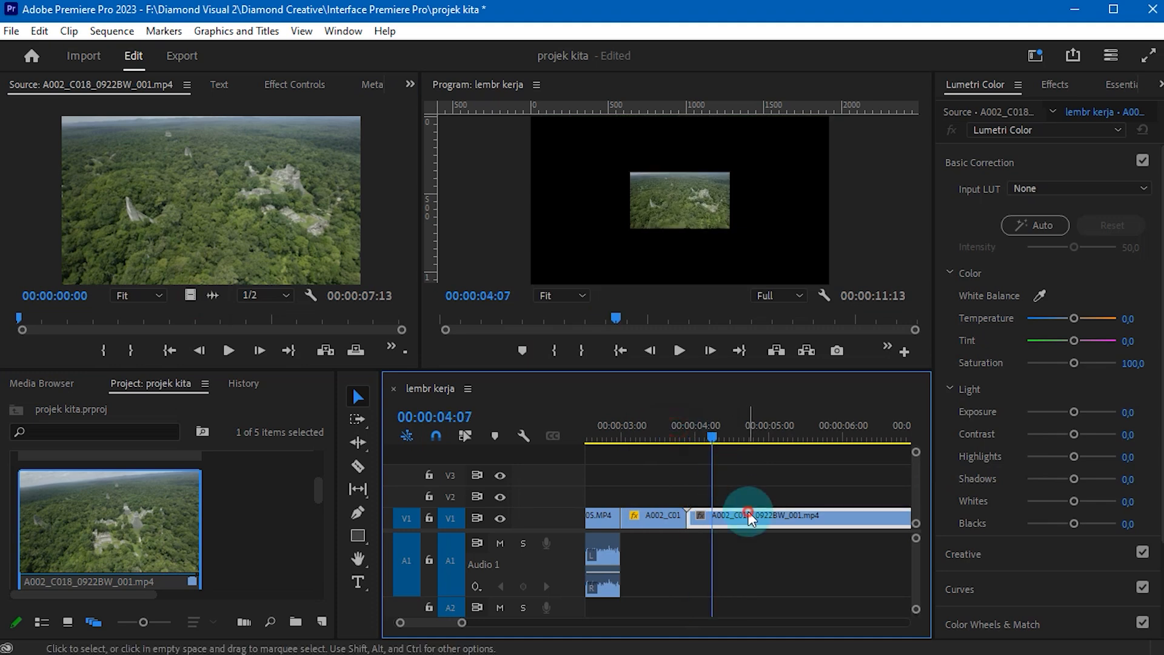
left_click(307, 85)
left_click(175, 151)
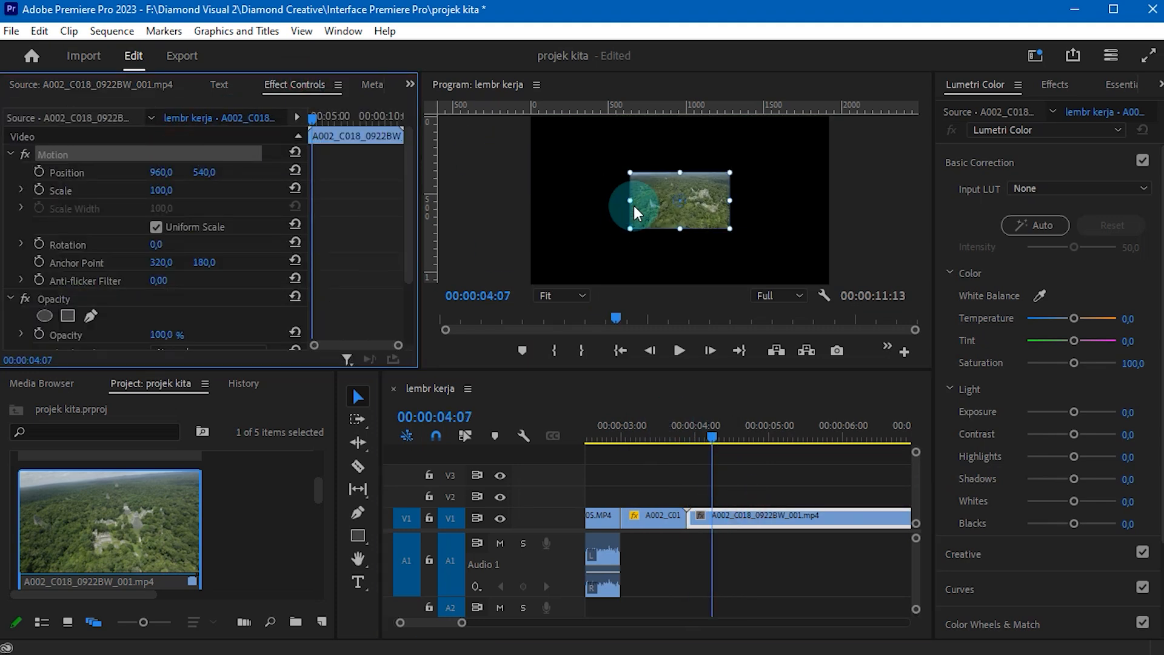
left_click_drag(630, 199, 528, 206)
- Play the sequence from near the end of the GH012105.MP4 clip and again from the sequence start, stopping within the third clip
left_click_drag(697, 428, 611, 428)
left_click(611, 518)
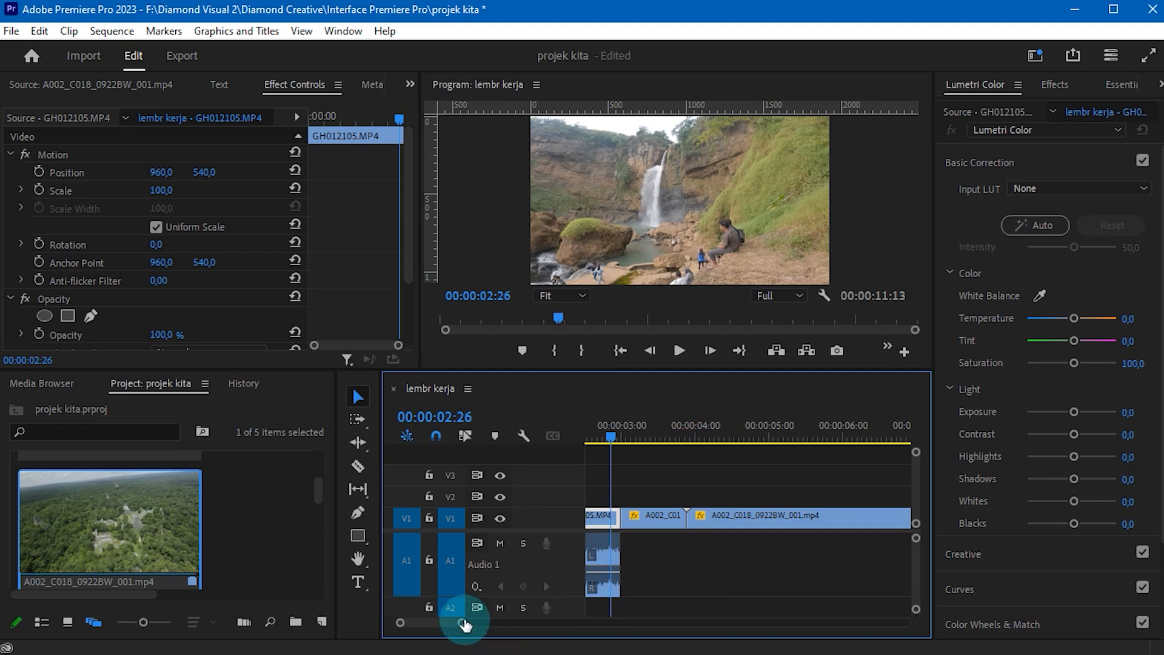
left_click_drag(461, 623, 501, 621)
left_click(679, 351)
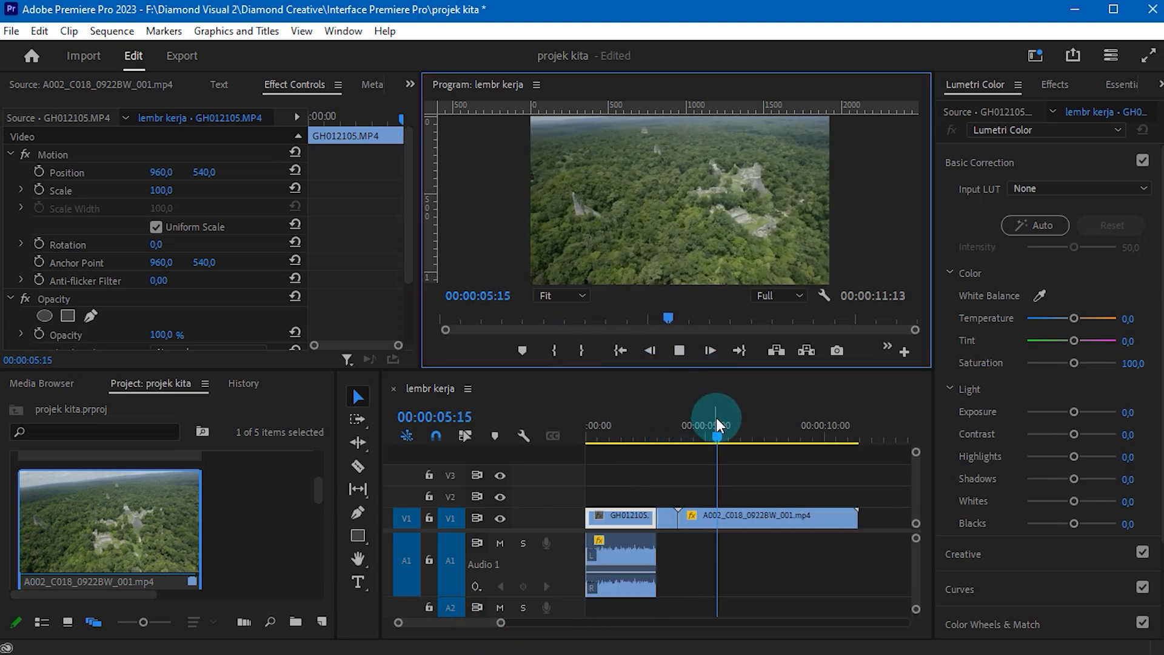
left_click_drag(711, 433, 587, 441)
left_click(671, 352)
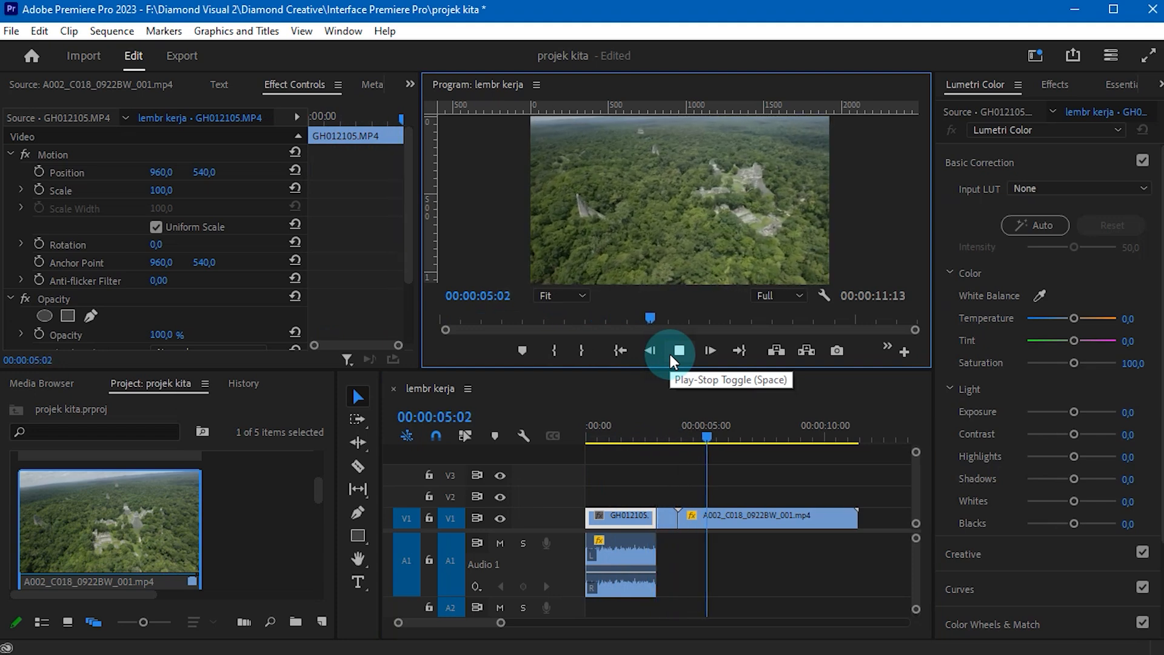
left_click(670, 352)
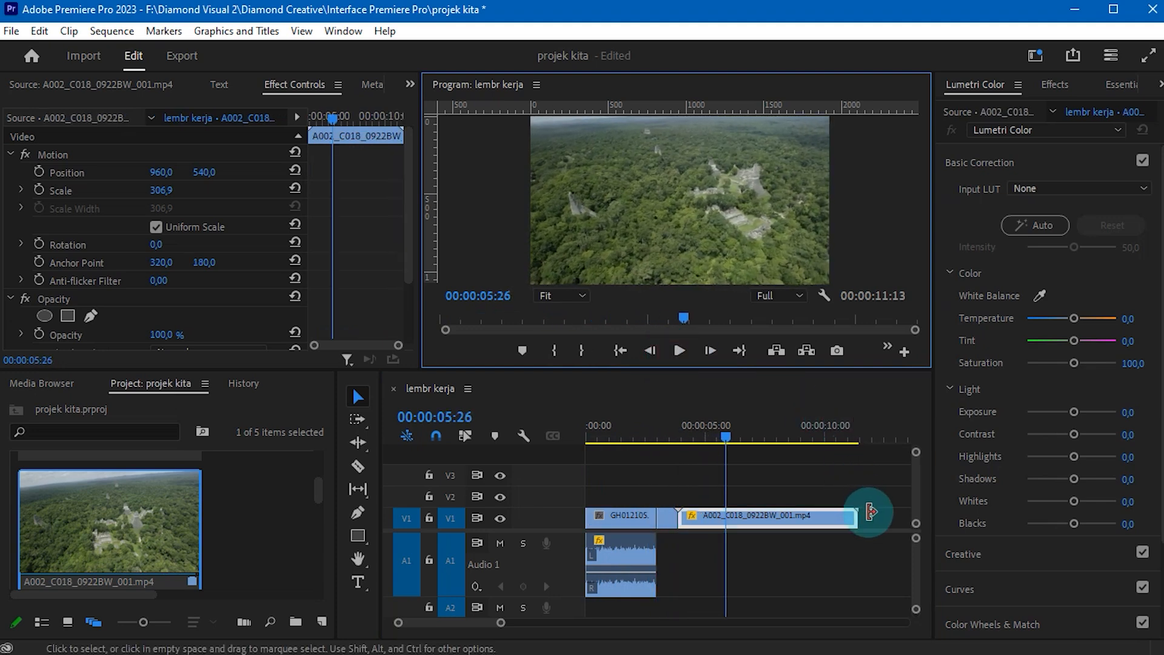